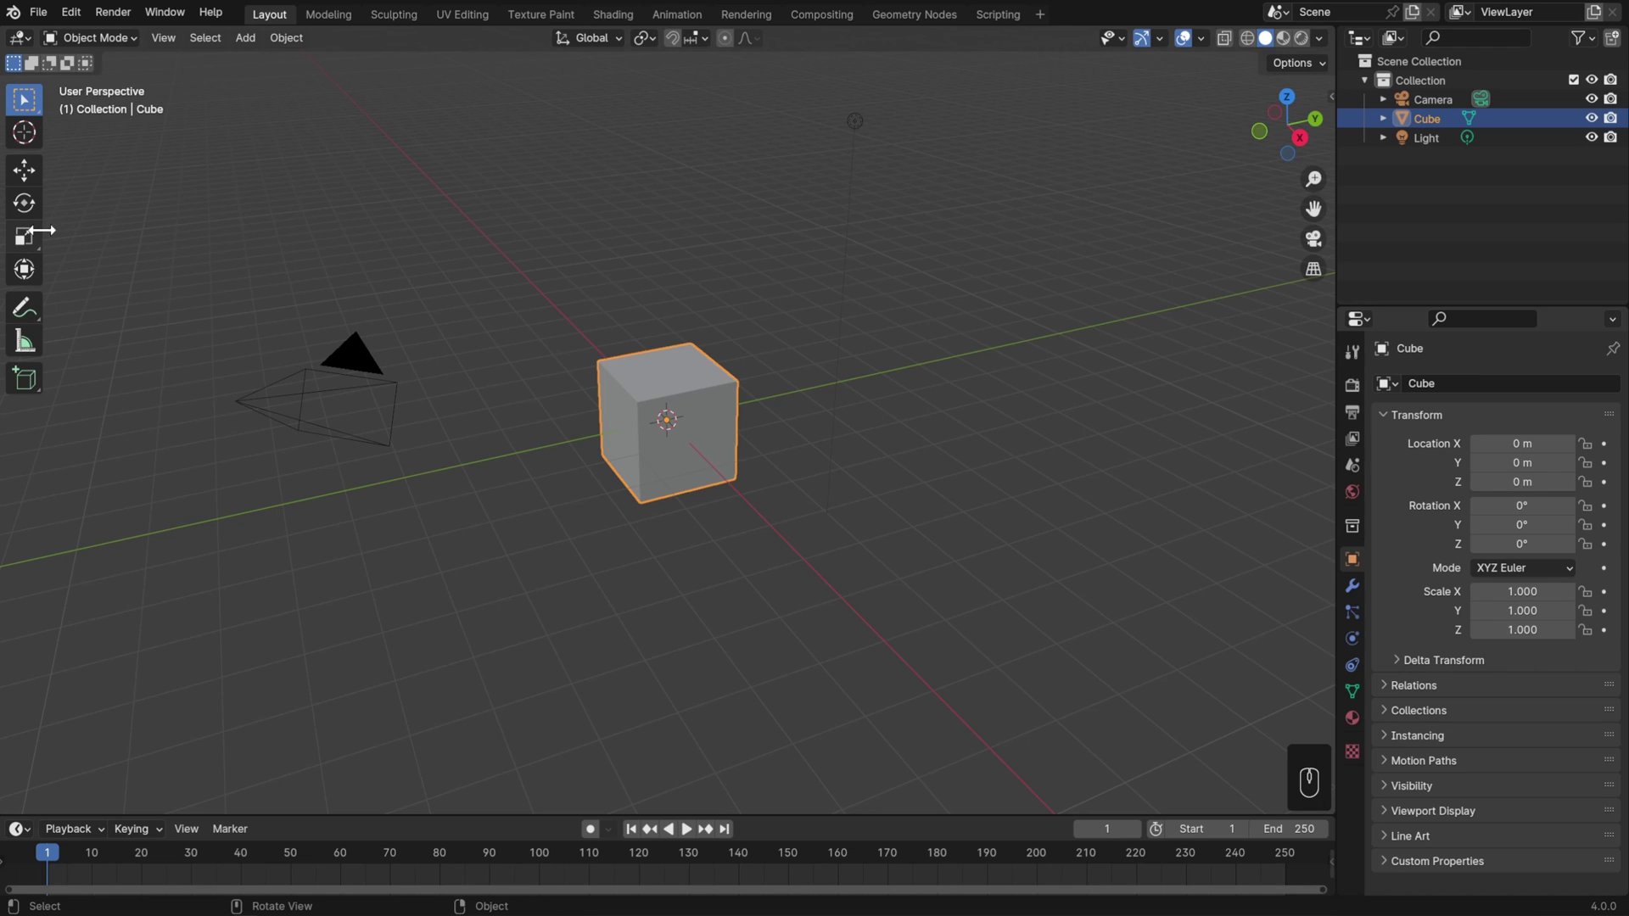
Step: Widen the toolbar so each tool's name shows beside its icon
left_click_drag(38, 230, 137, 214)
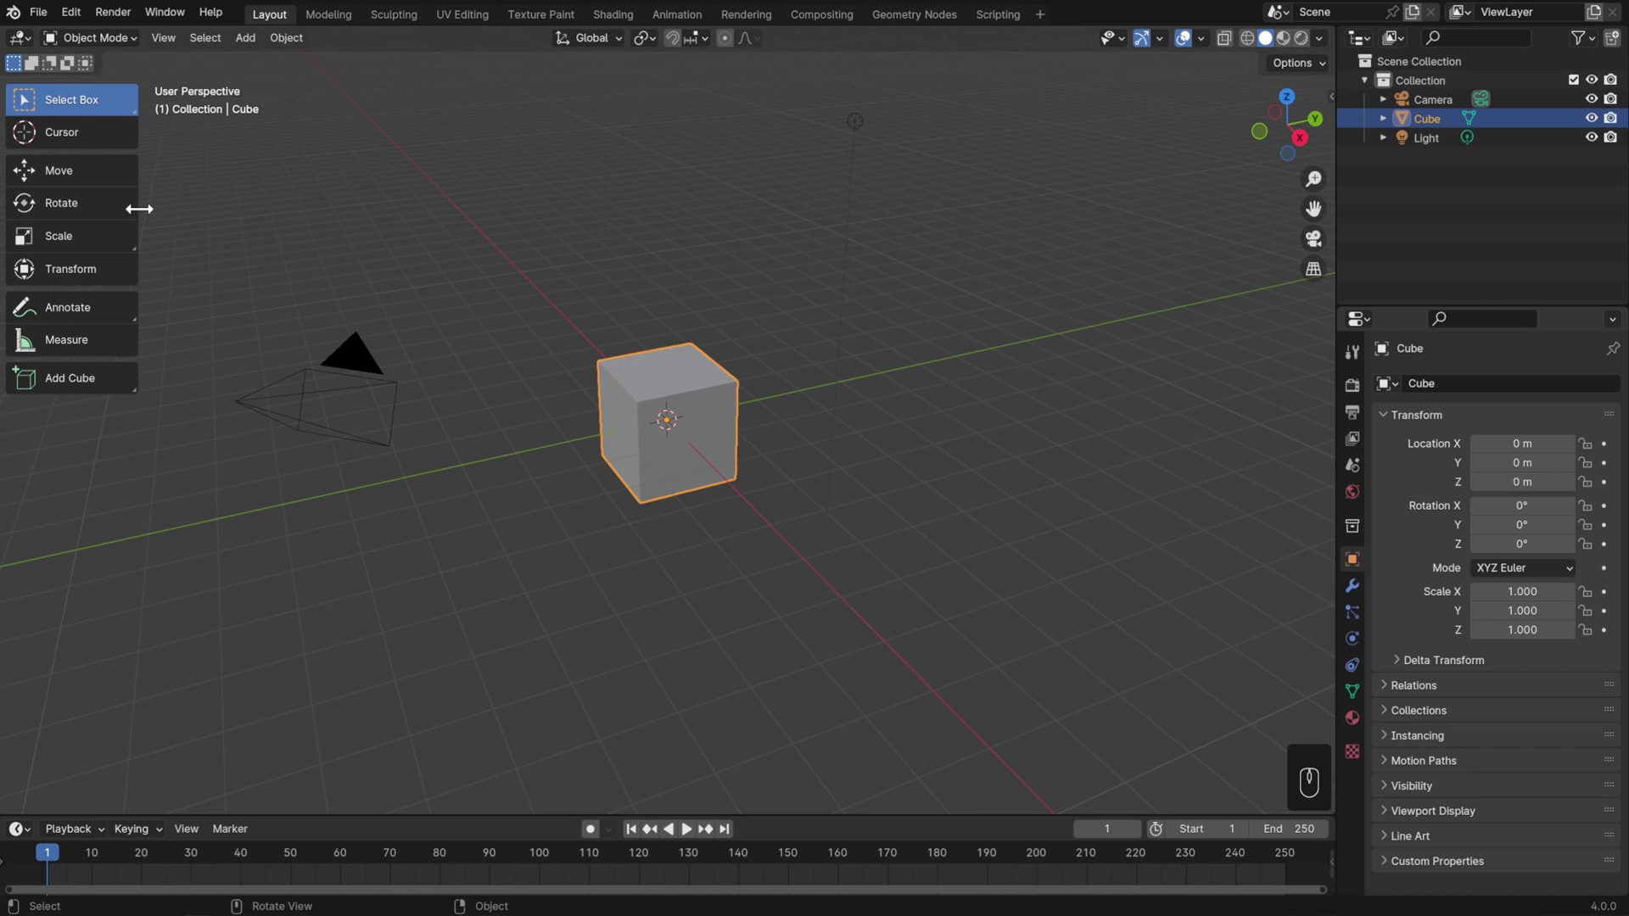
left_click_drag(140, 208, 83, 212)
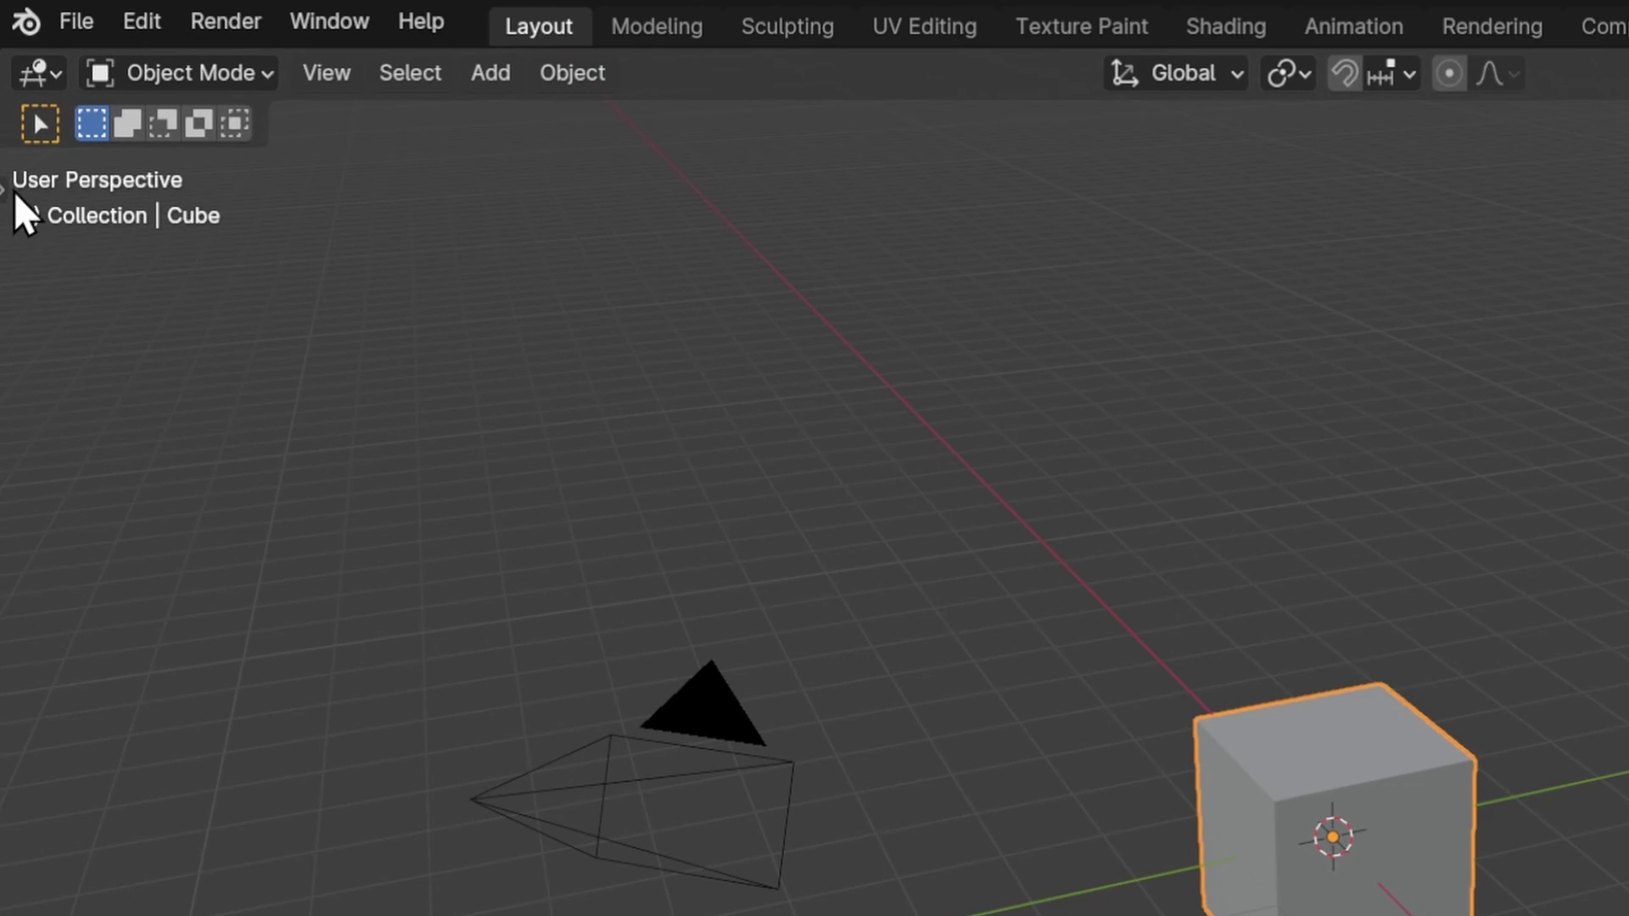
left_click(5, 190)
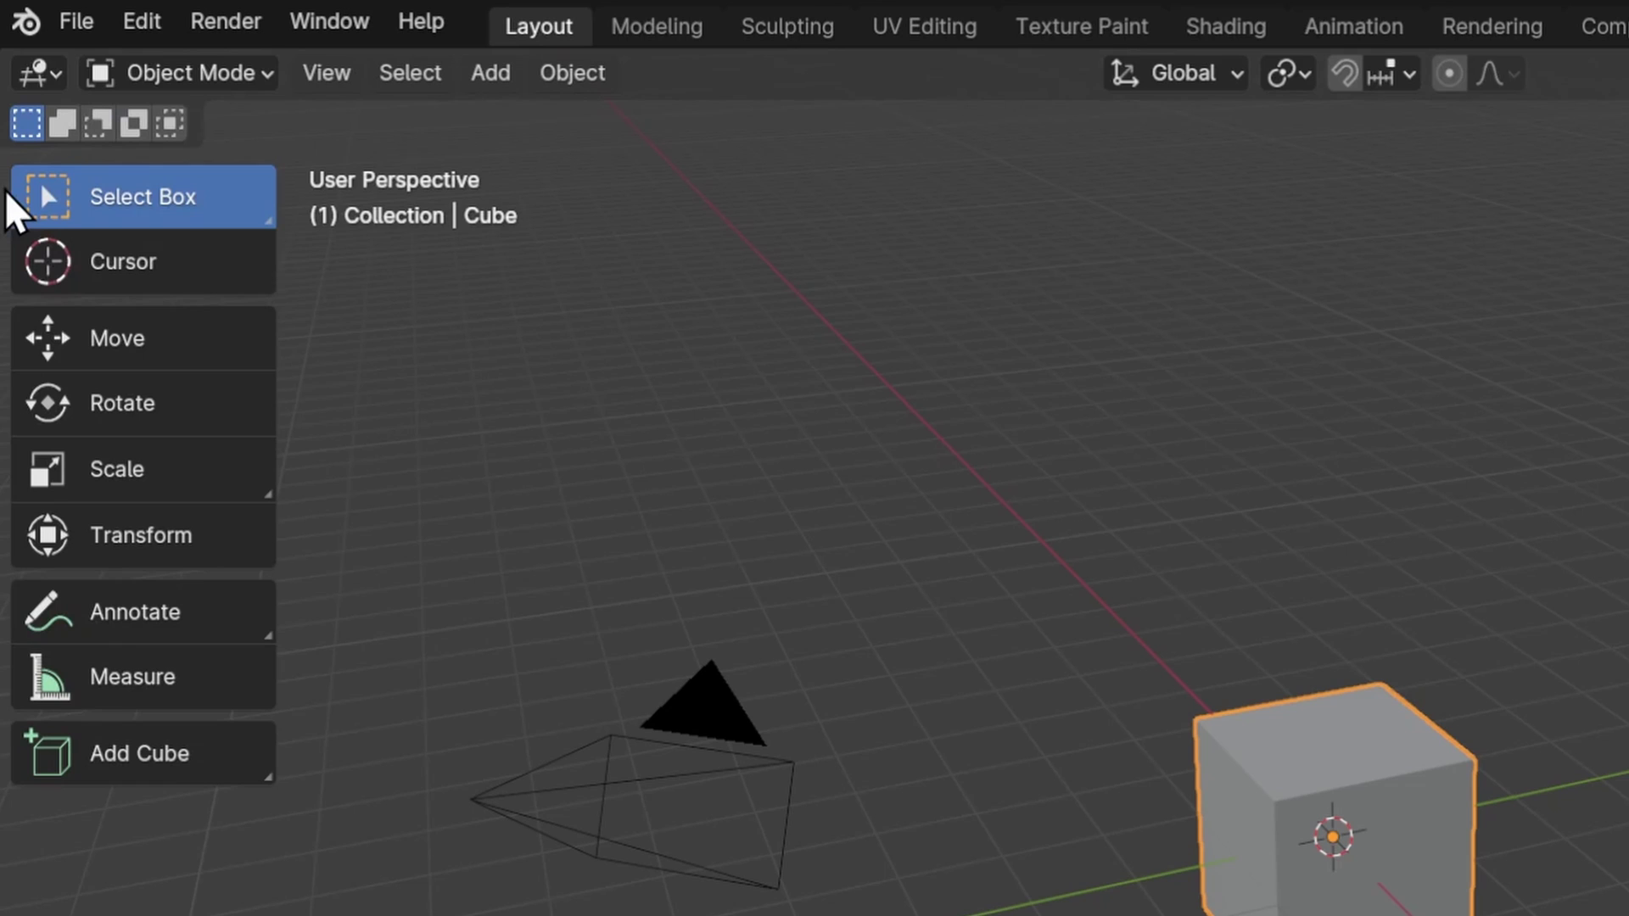
Step: Hide the toolbar from the View menu, then show it again with T
left_click(339, 85)
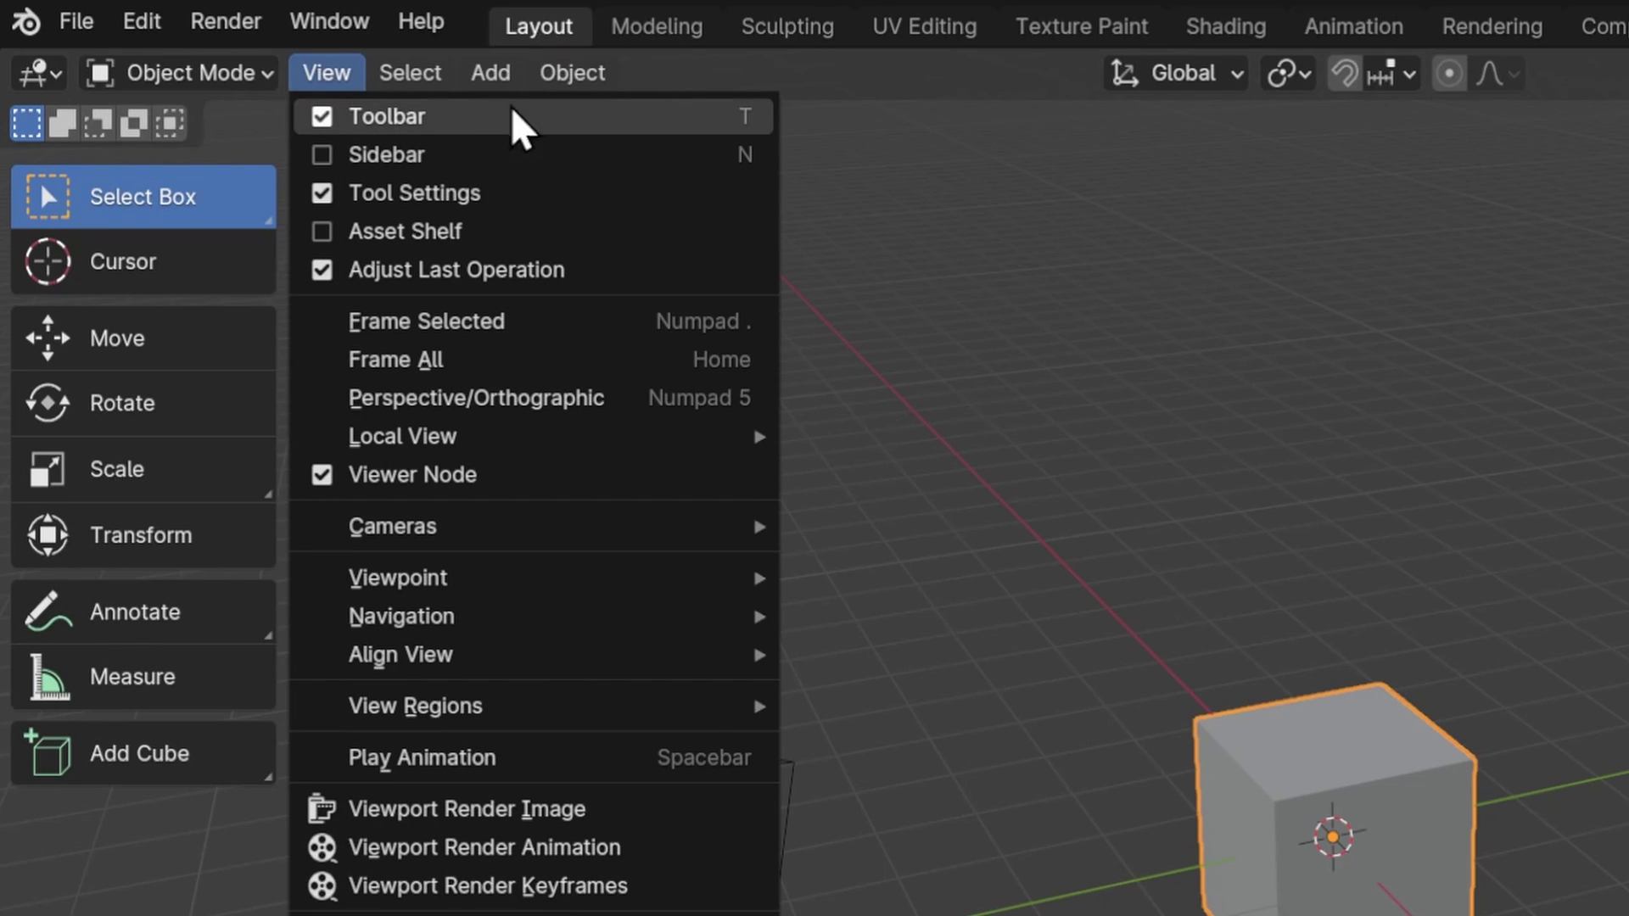
left_click(492, 117)
left_click(326, 73)
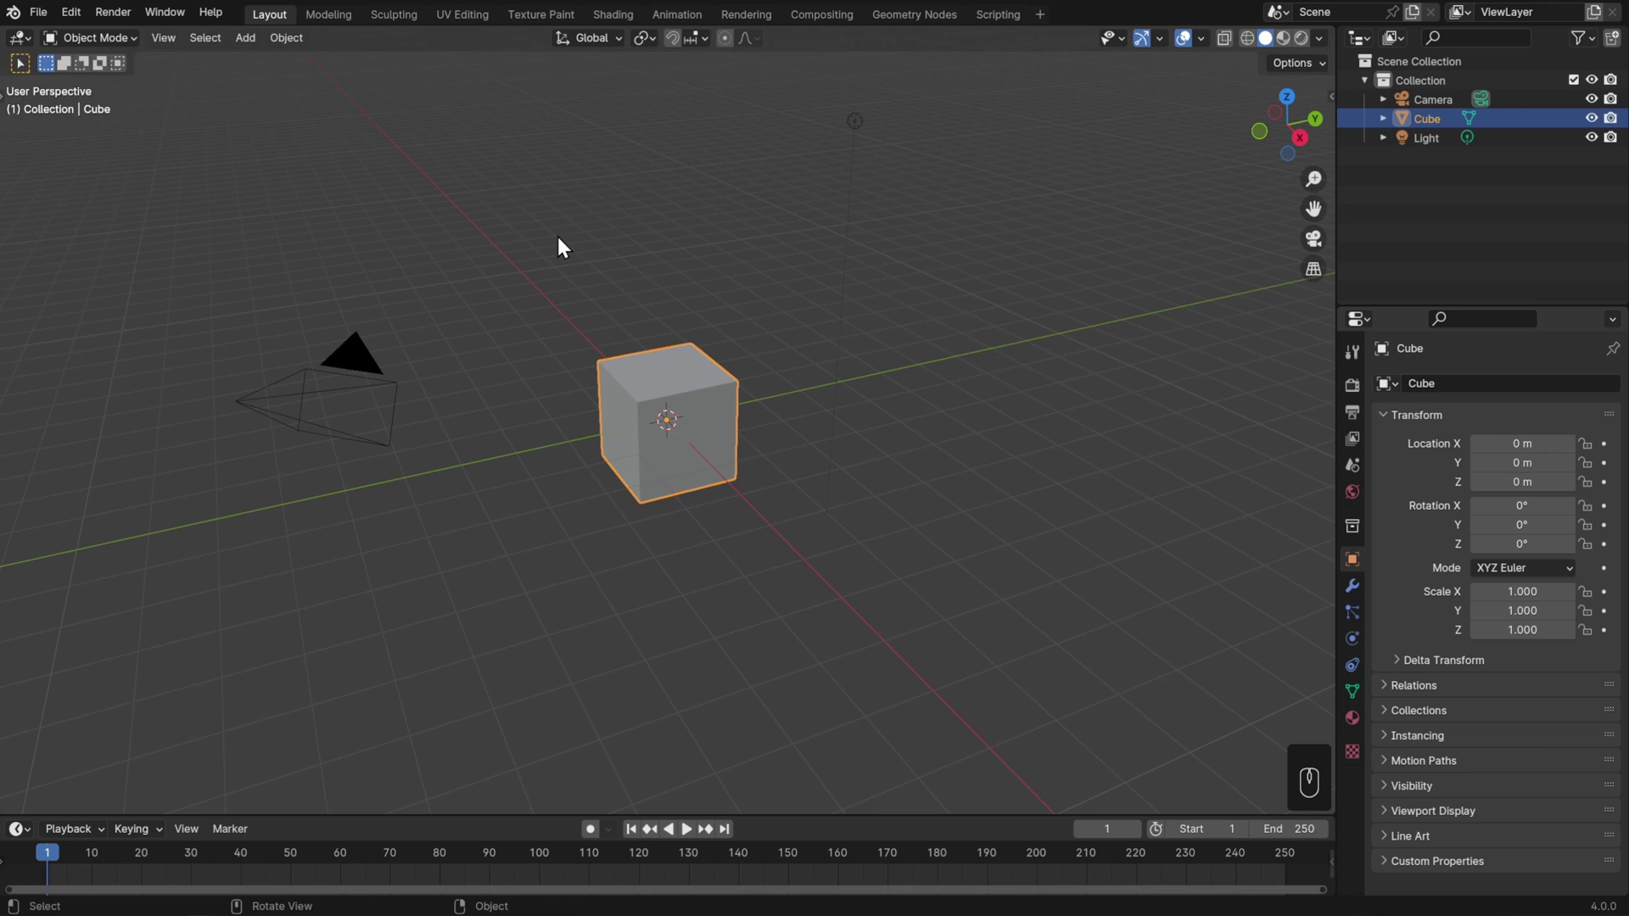
key("t")
key("t")
key("t")
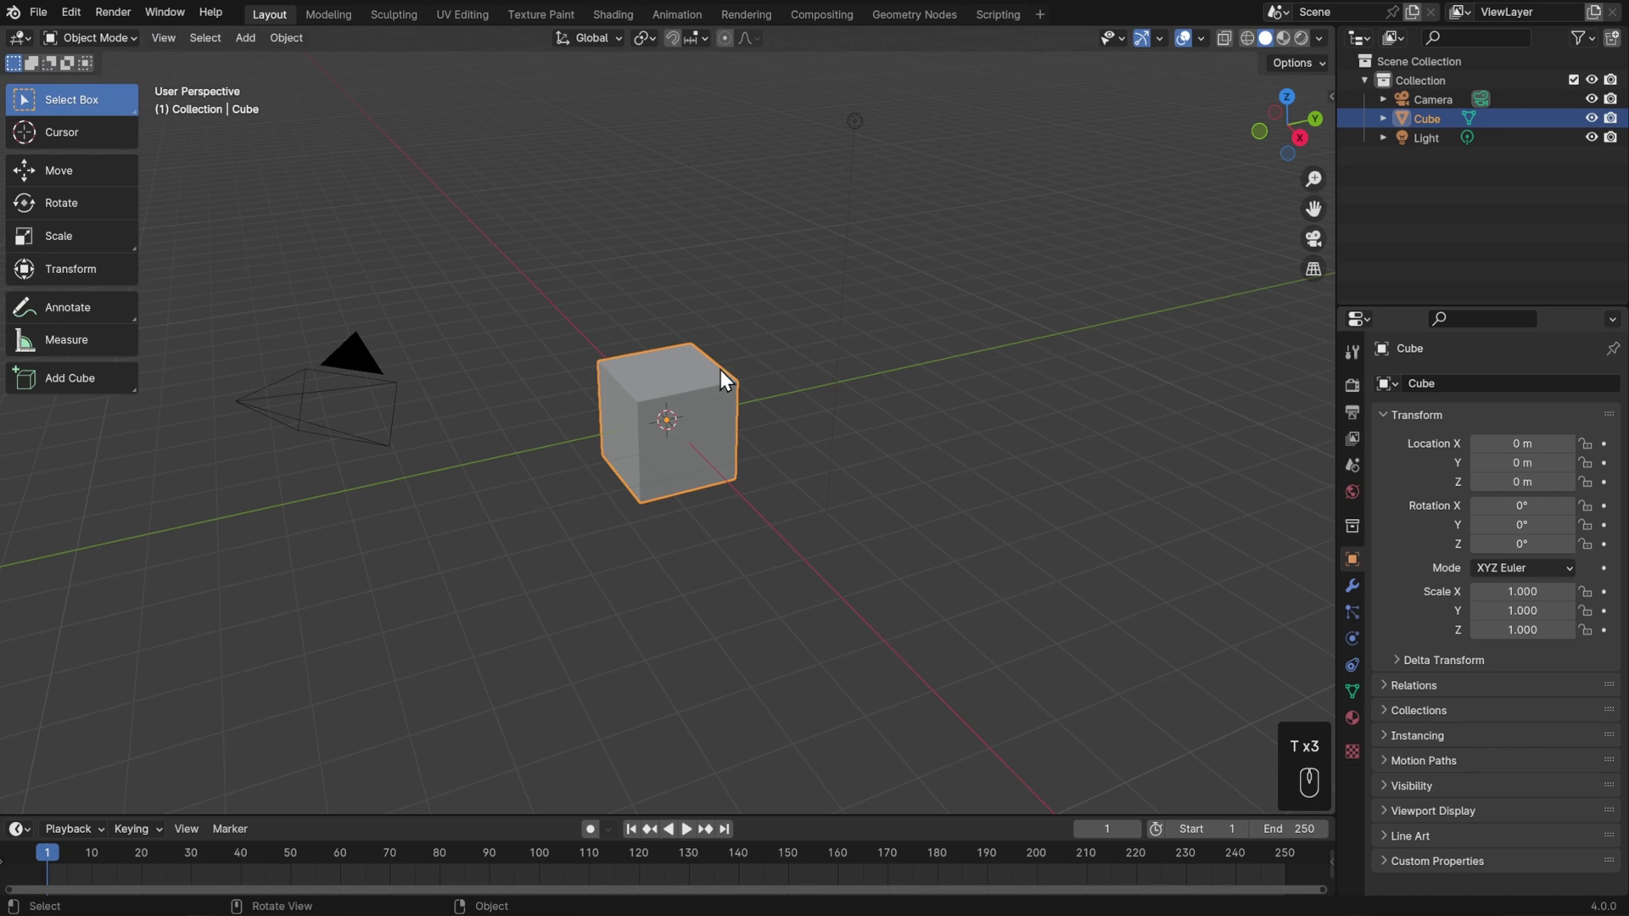
Step: Show the sidebar, slide the cube along X, then reset its X location to 0 m
left_click(161, 38)
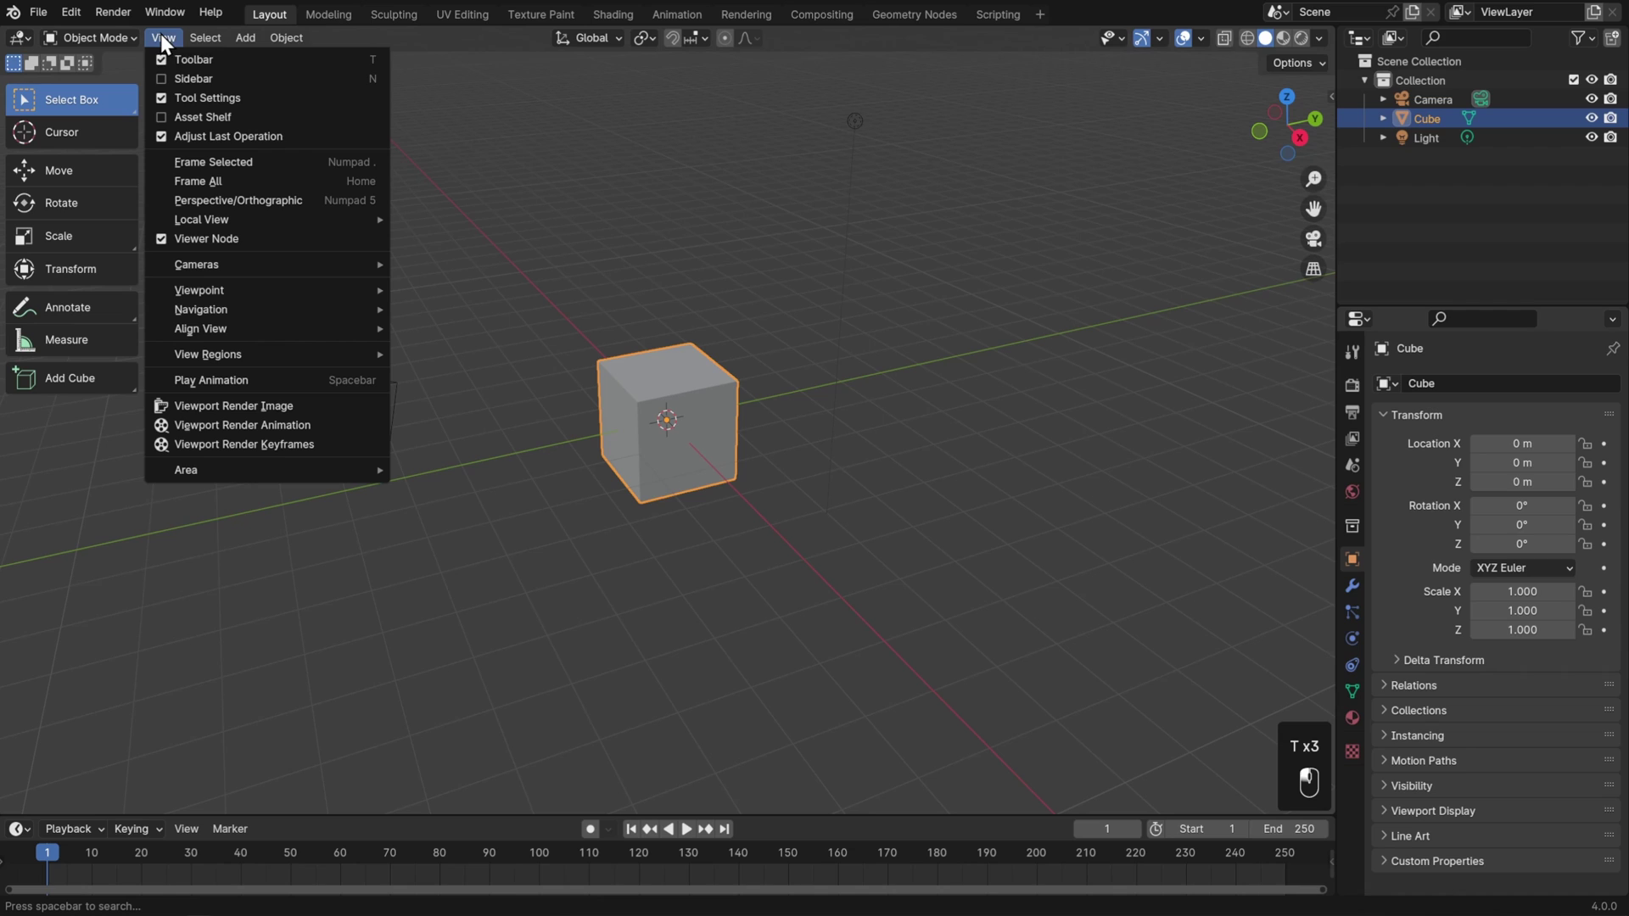
left_click(180, 78)
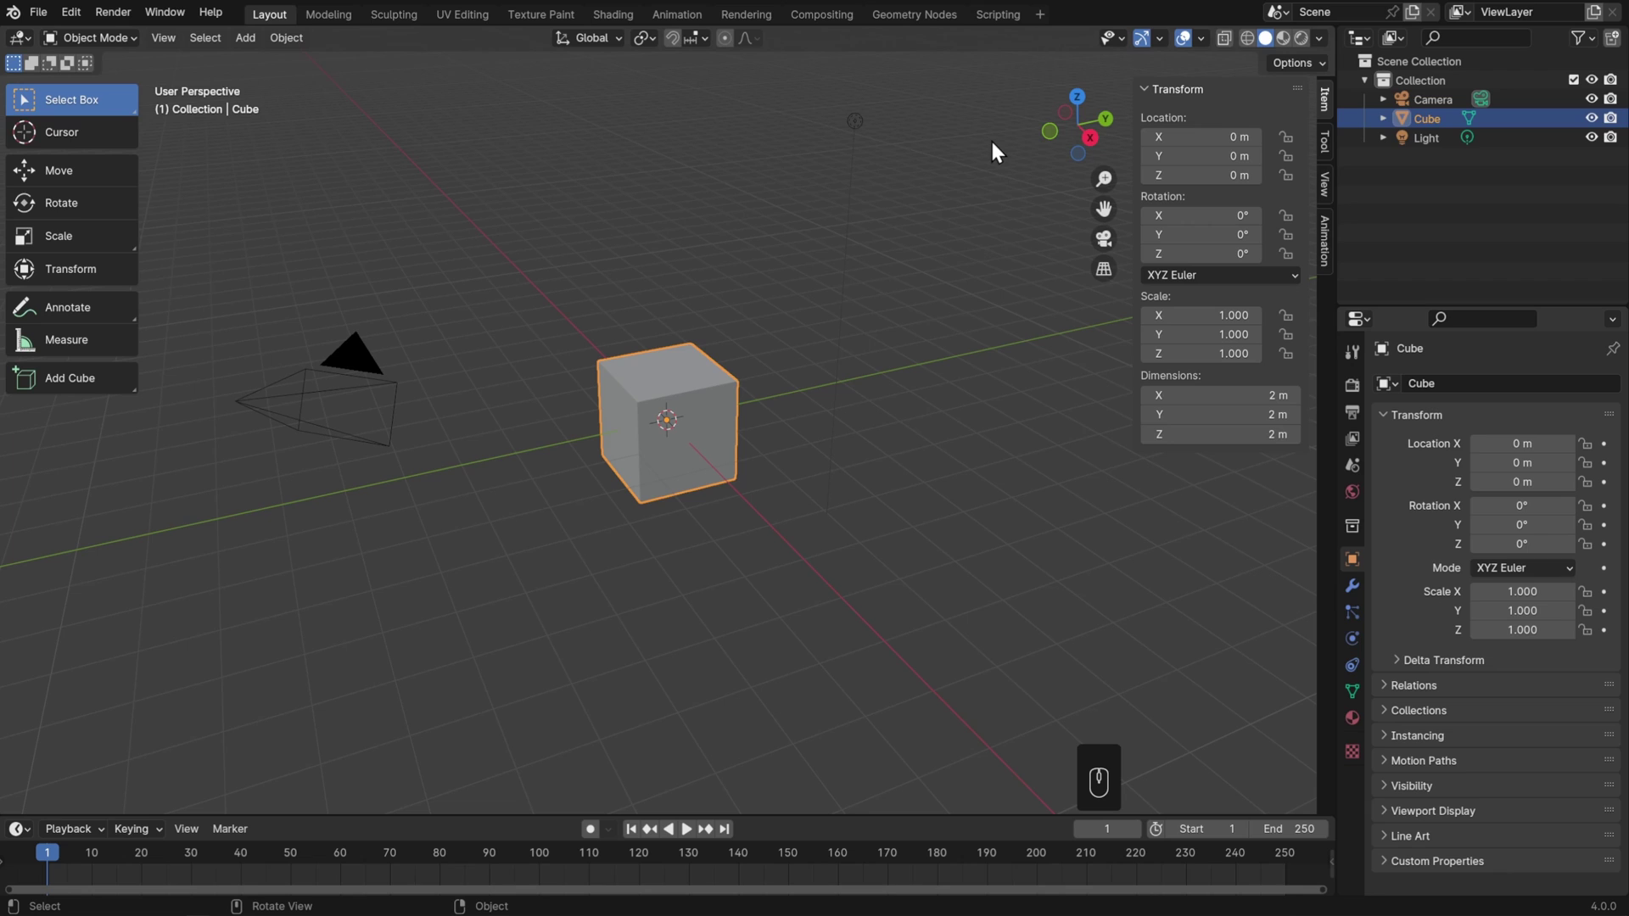
mouse_move(1205, 136)
left_mouse_down()
mouse_move(1256, 137)
mouse_move(1211, 136)
left_mouse_up()
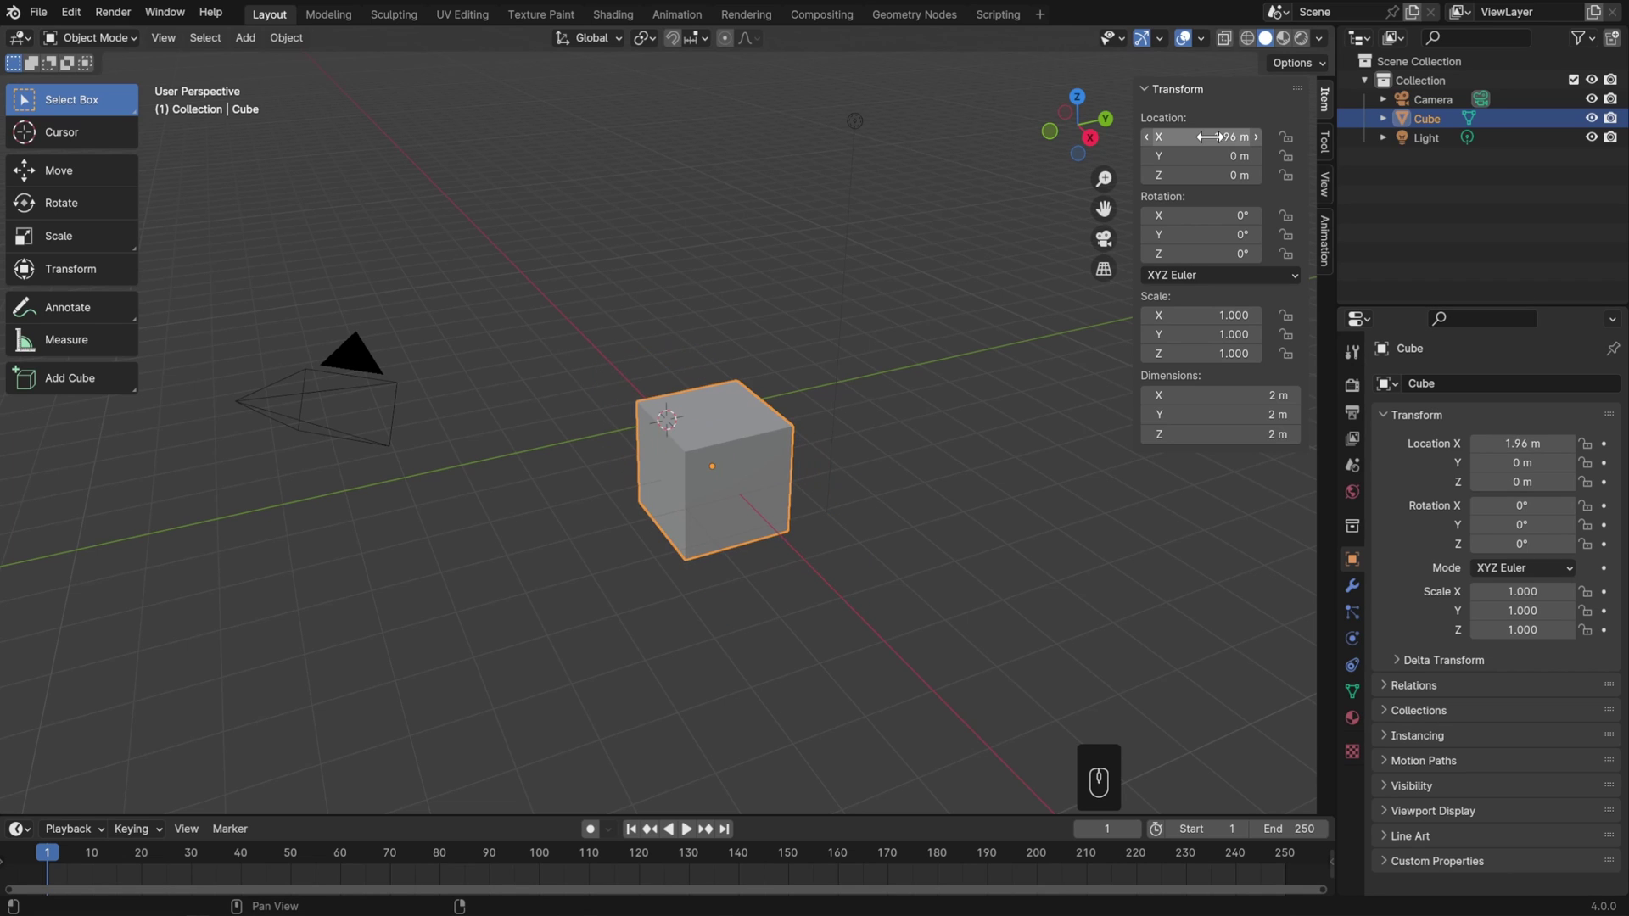
key("BackSpace")
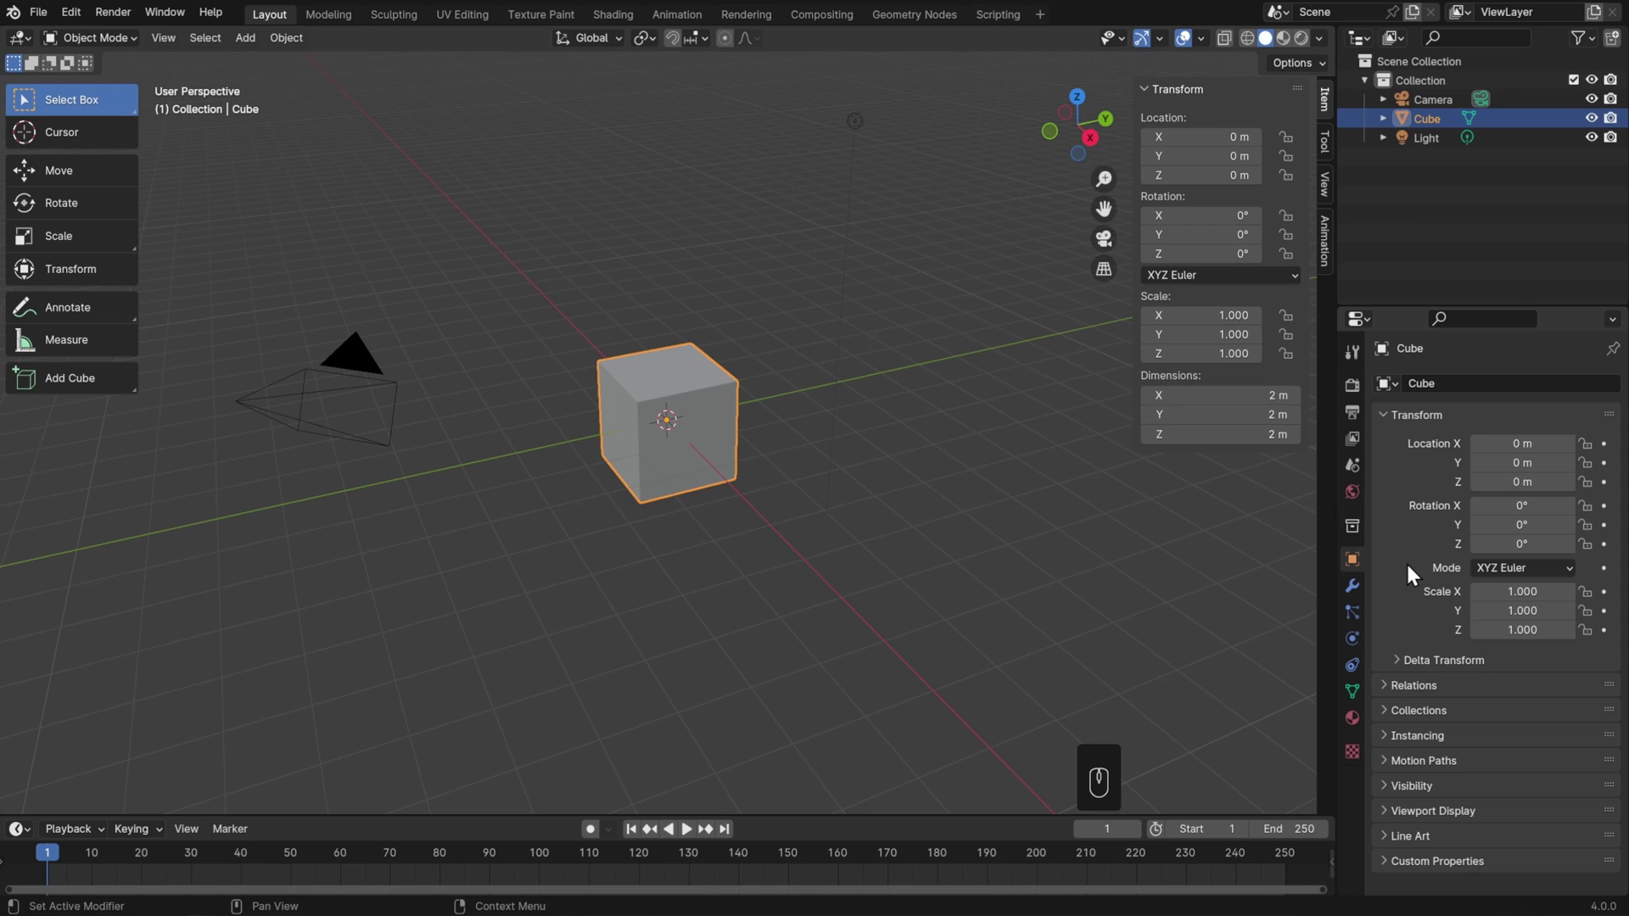
Step: Browse the cube's Modifier, Mesh Data and Object properties, then show the sidebar's Tool tab
left_click(1352, 585)
left_click(1352, 691)
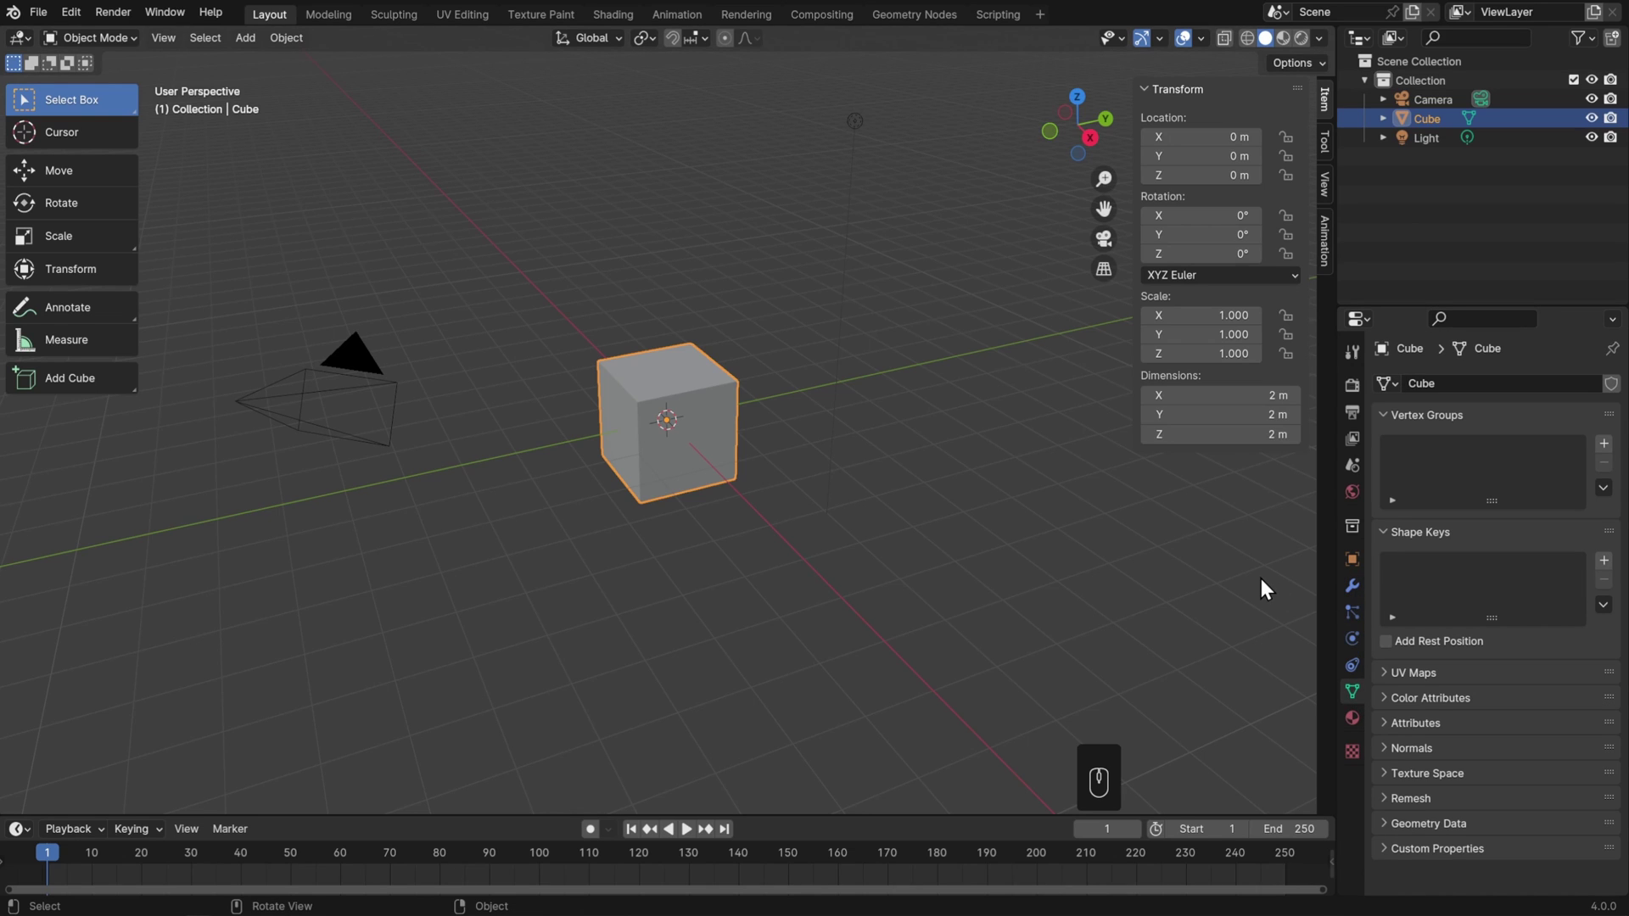
left_click(1352, 558)
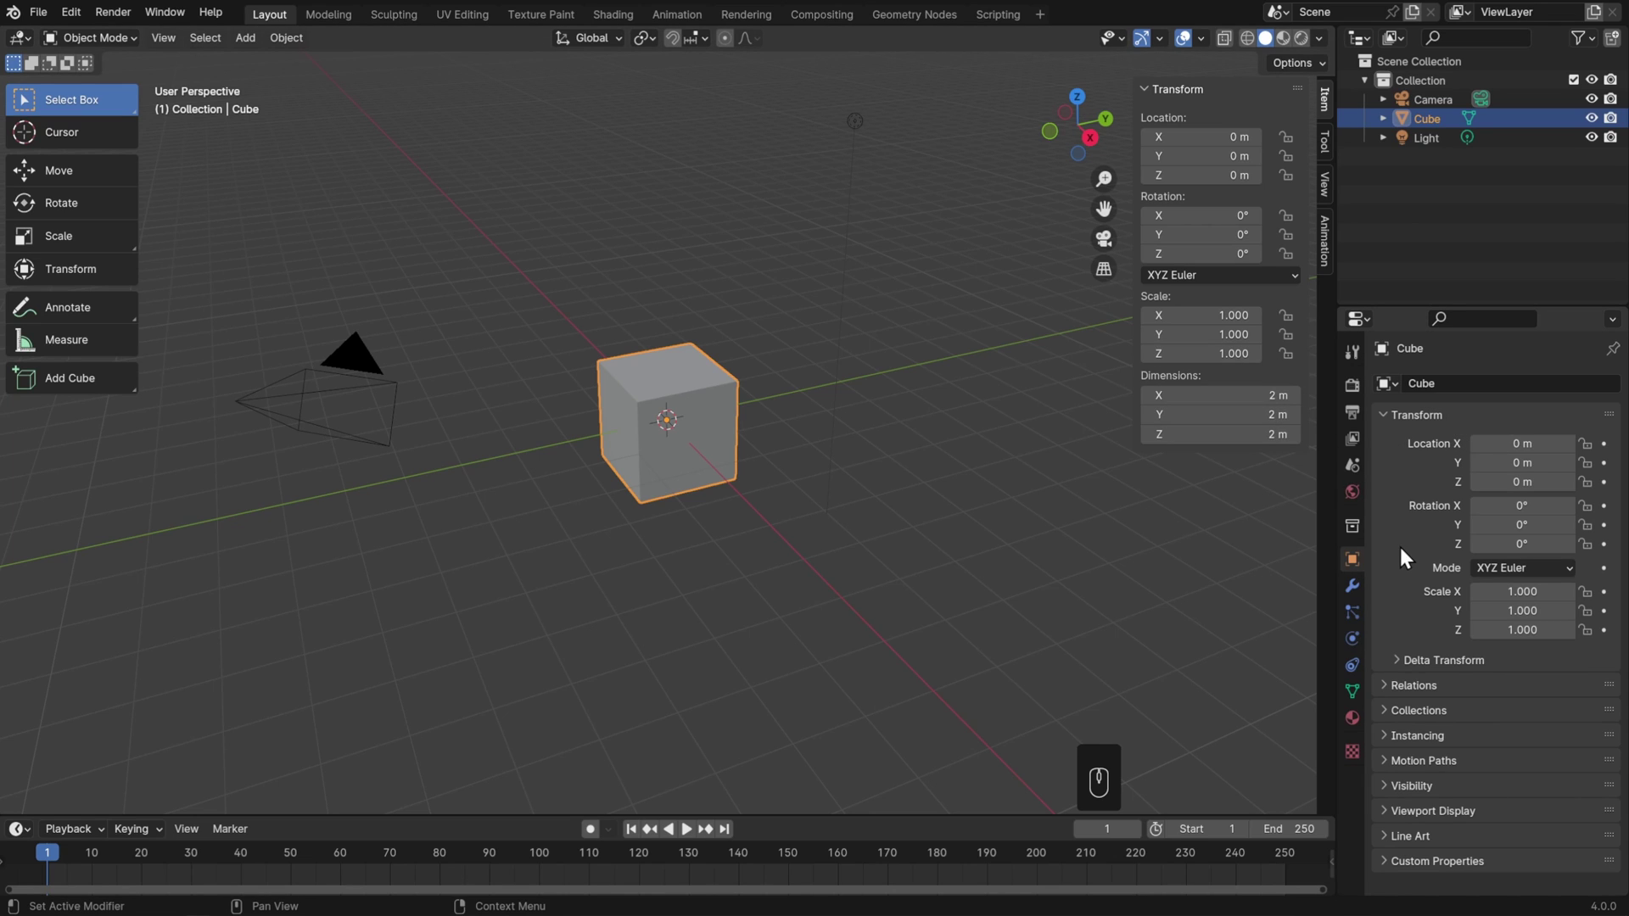
left_click(1325, 144)
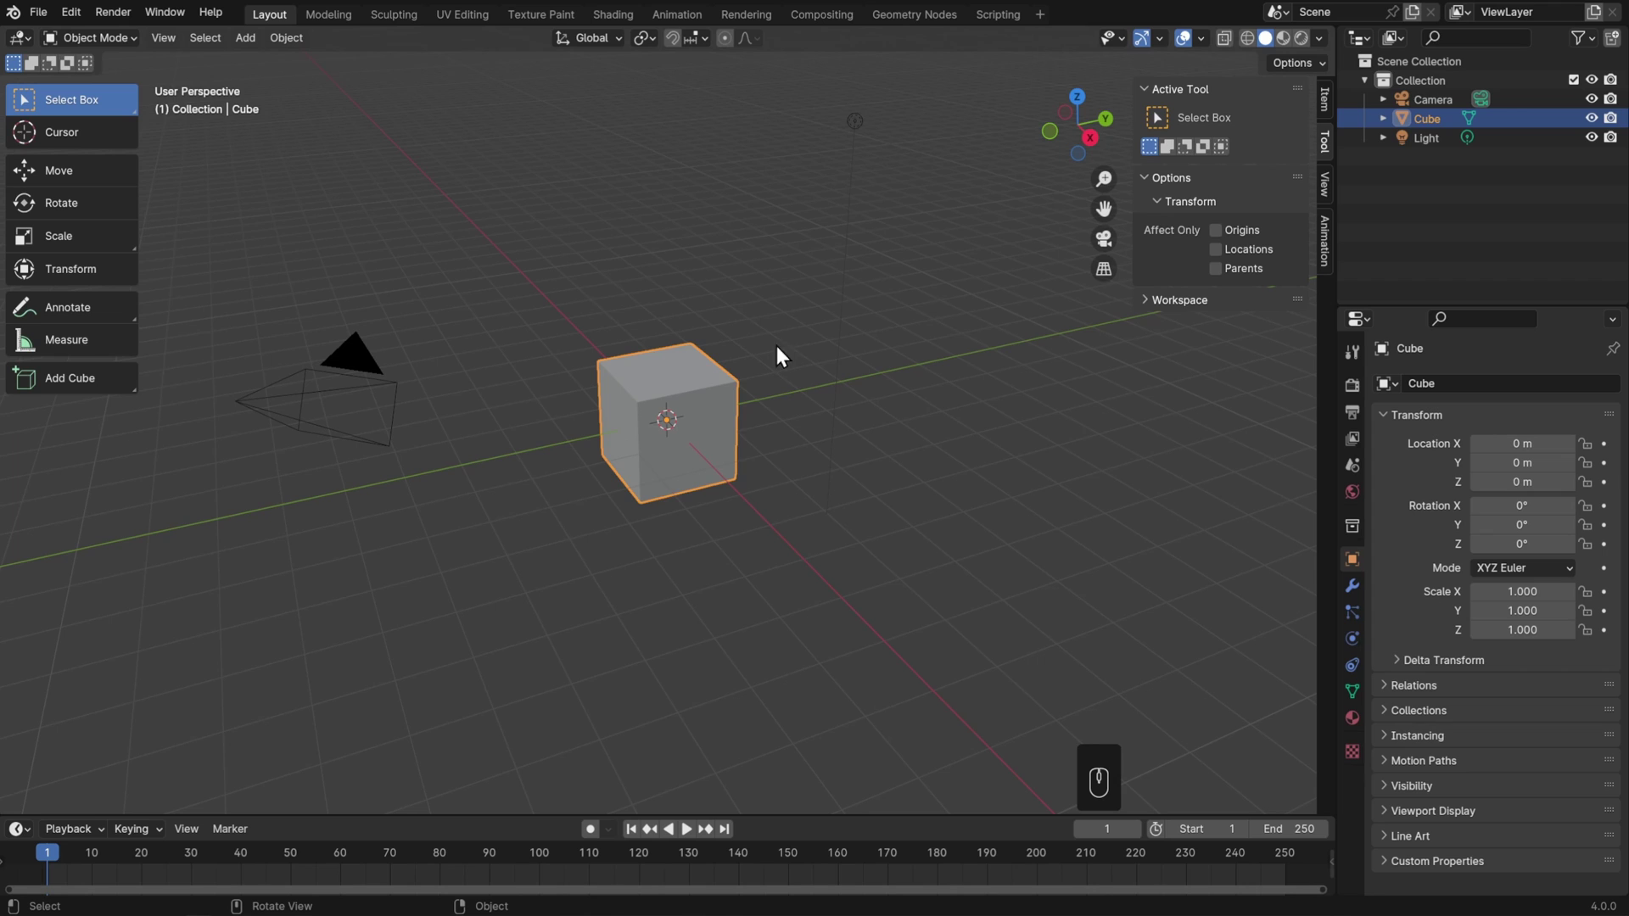
Step: Put the cube in Edit Mode with the Bevel tool active and widen the sidebar
key("Tab")
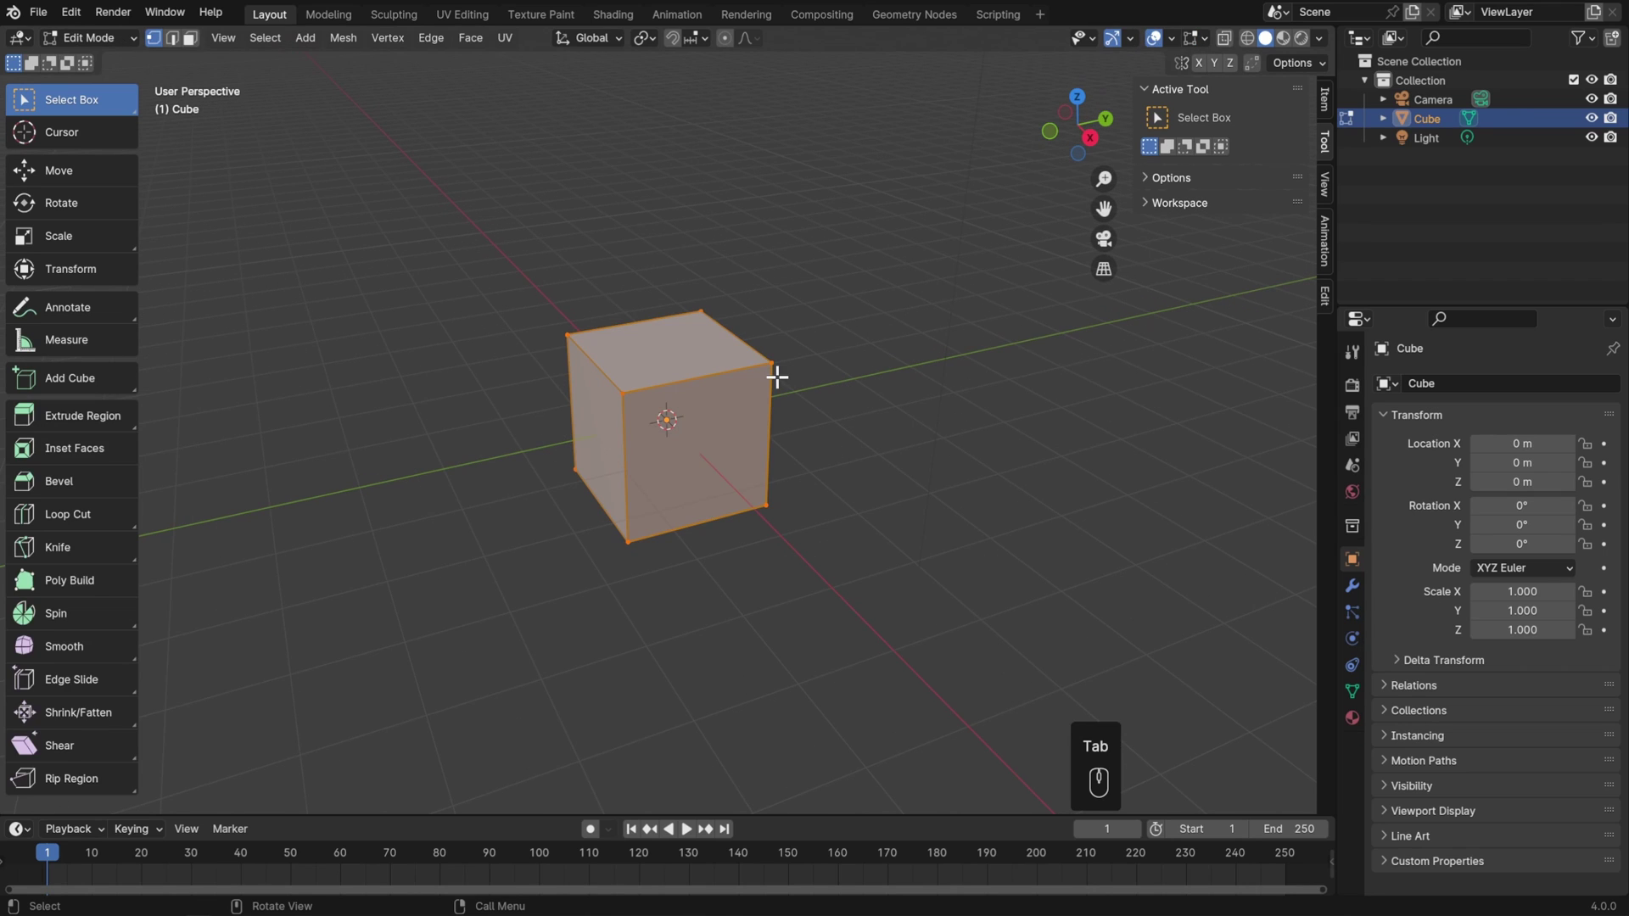
left_click(114, 483)
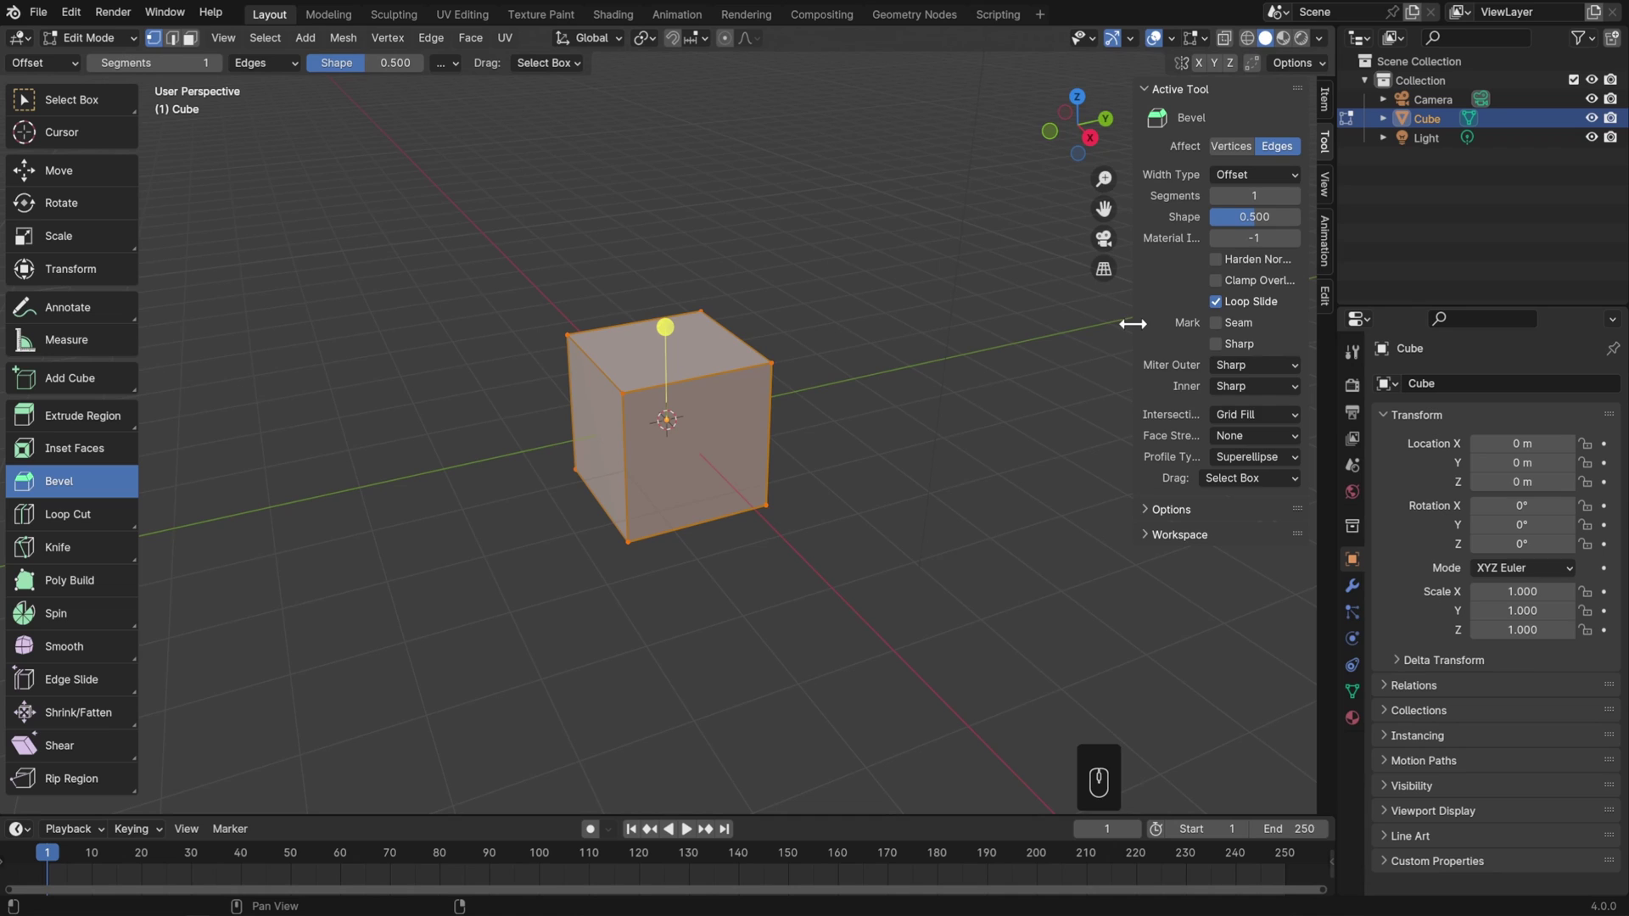
left_click_drag(1132, 323, 1099, 321)
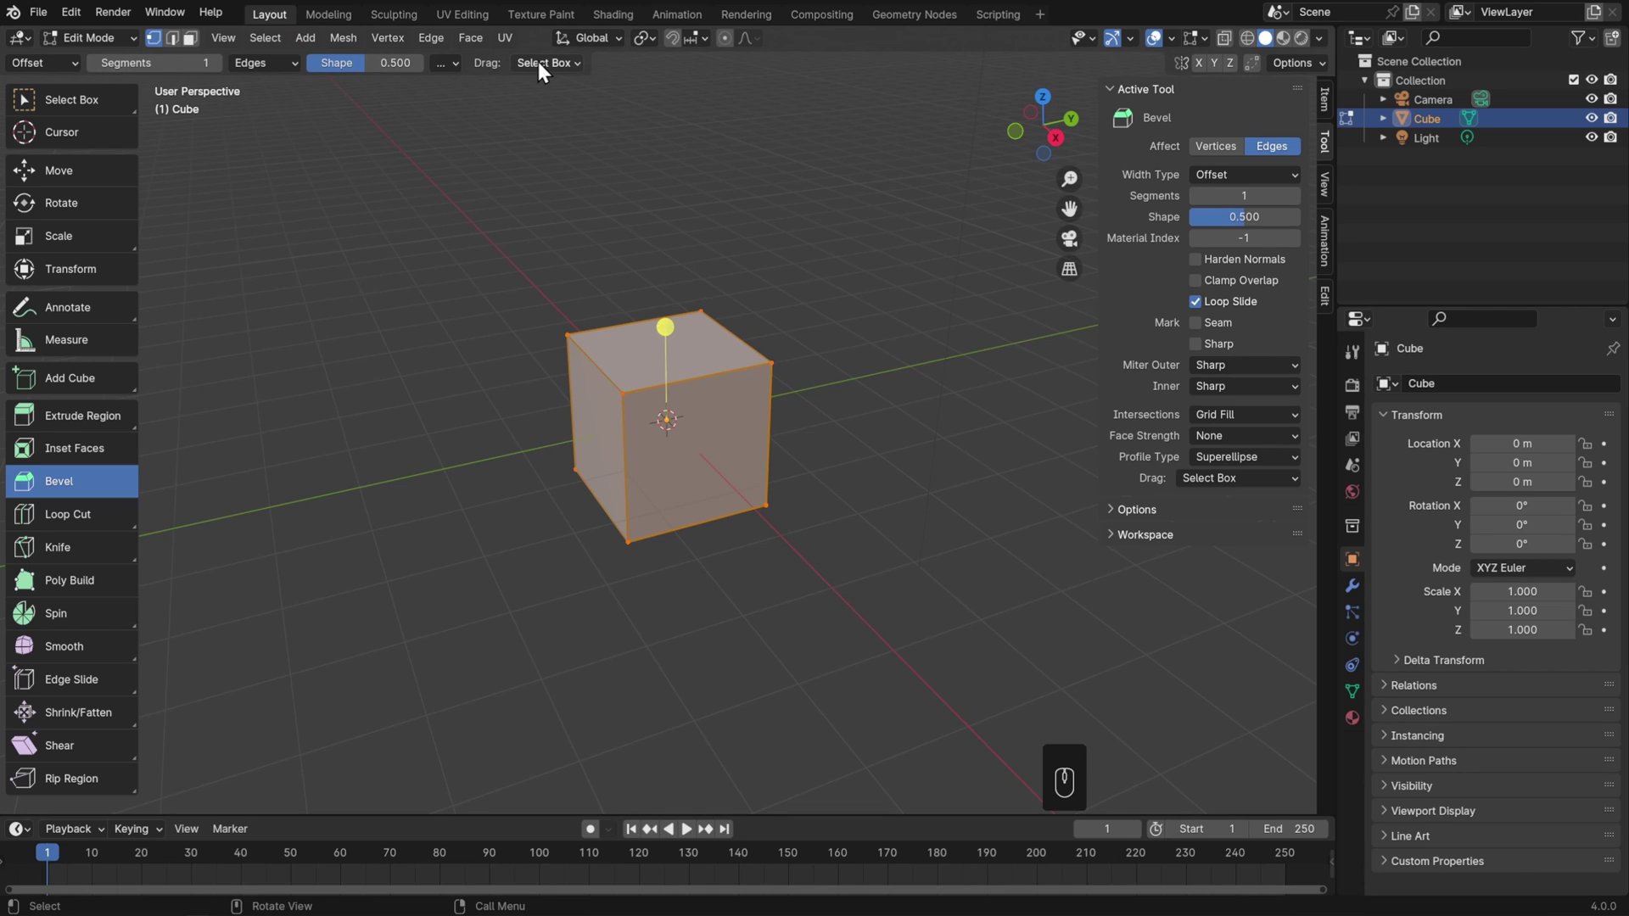
Step: Hide the tool settings bar and show Bevel settings in the Properties Tool tab
left_click(223, 38)
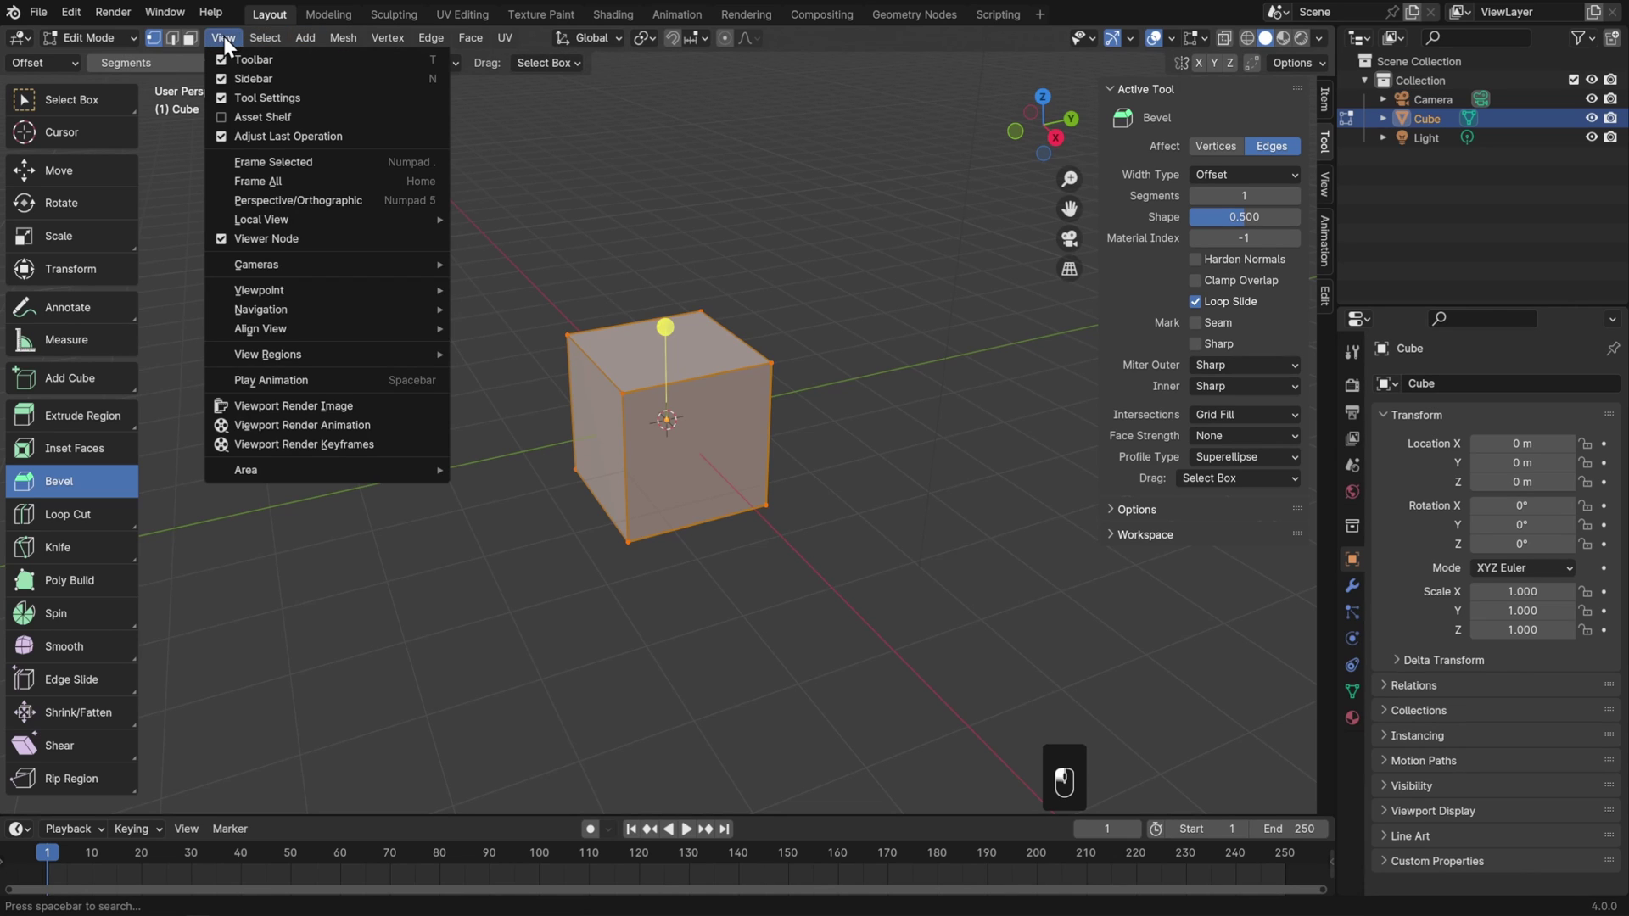
left_click(236, 98)
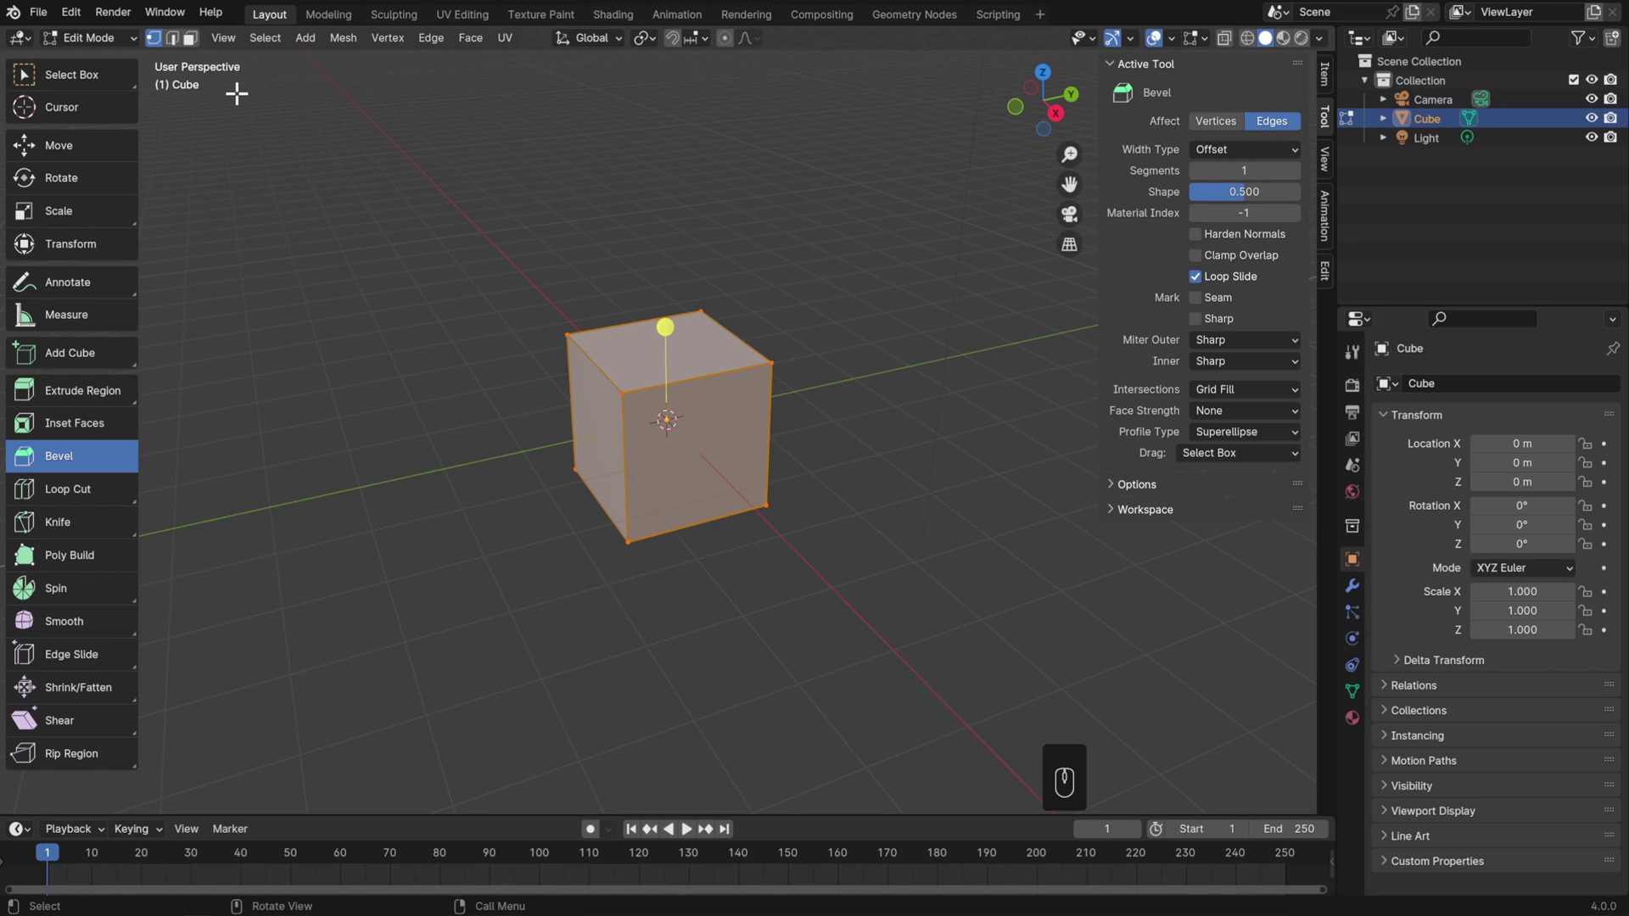
left_click(1352, 352)
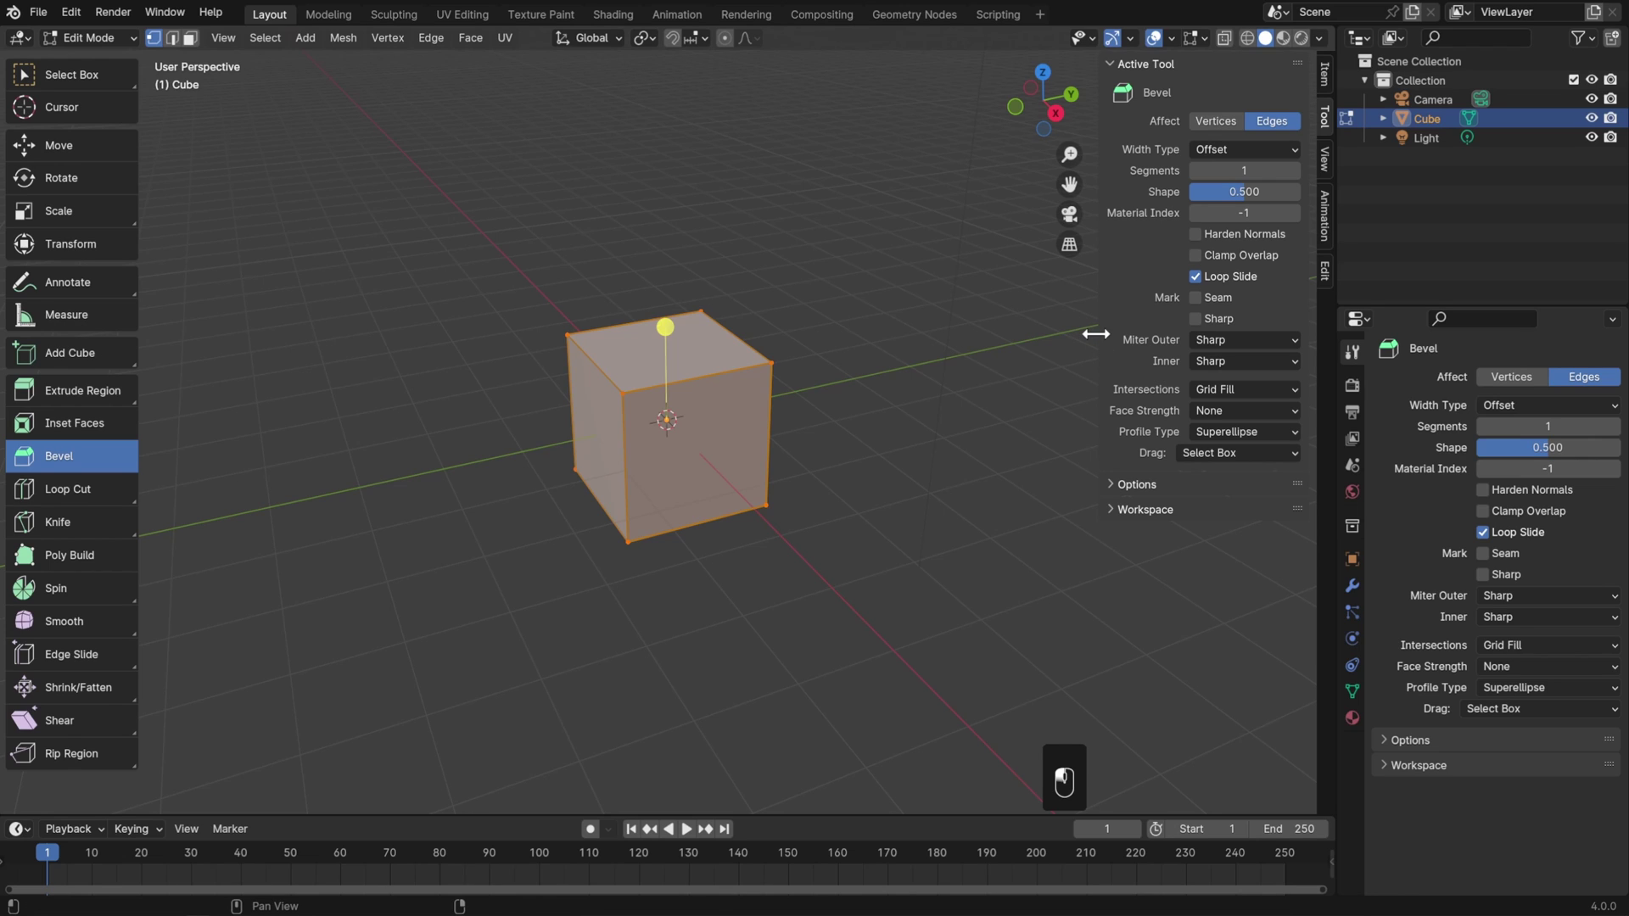
Step: Collapse and reopen the sidebar, then toggle it with N until it is closed
left_click_drag(1095, 335, 1327, 314)
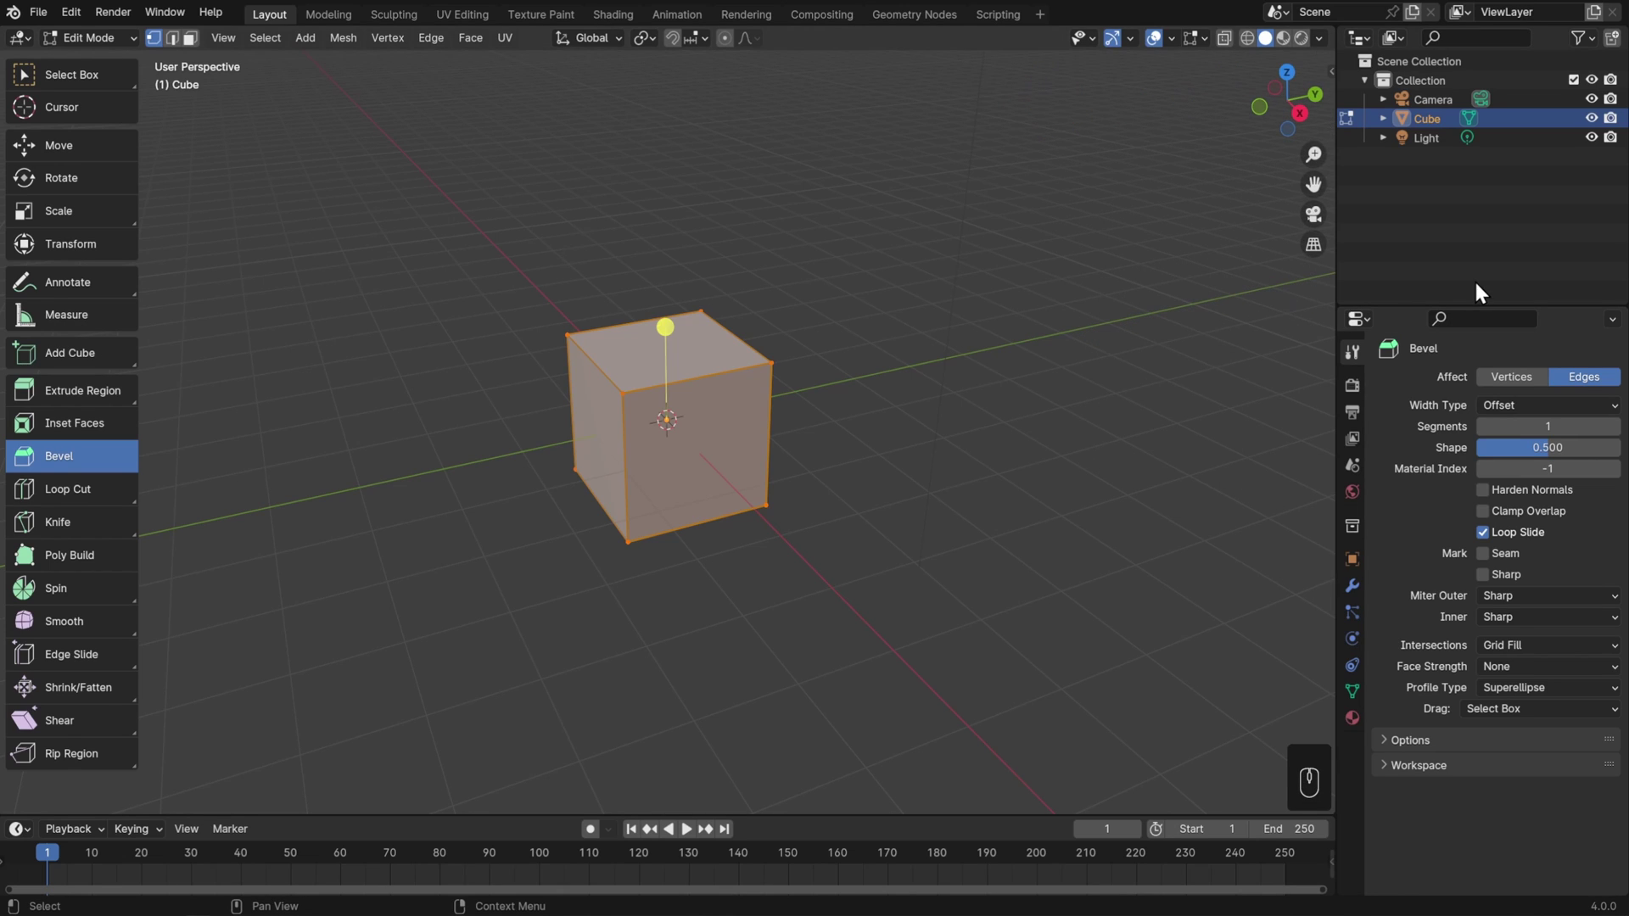
left_click(1330, 70)
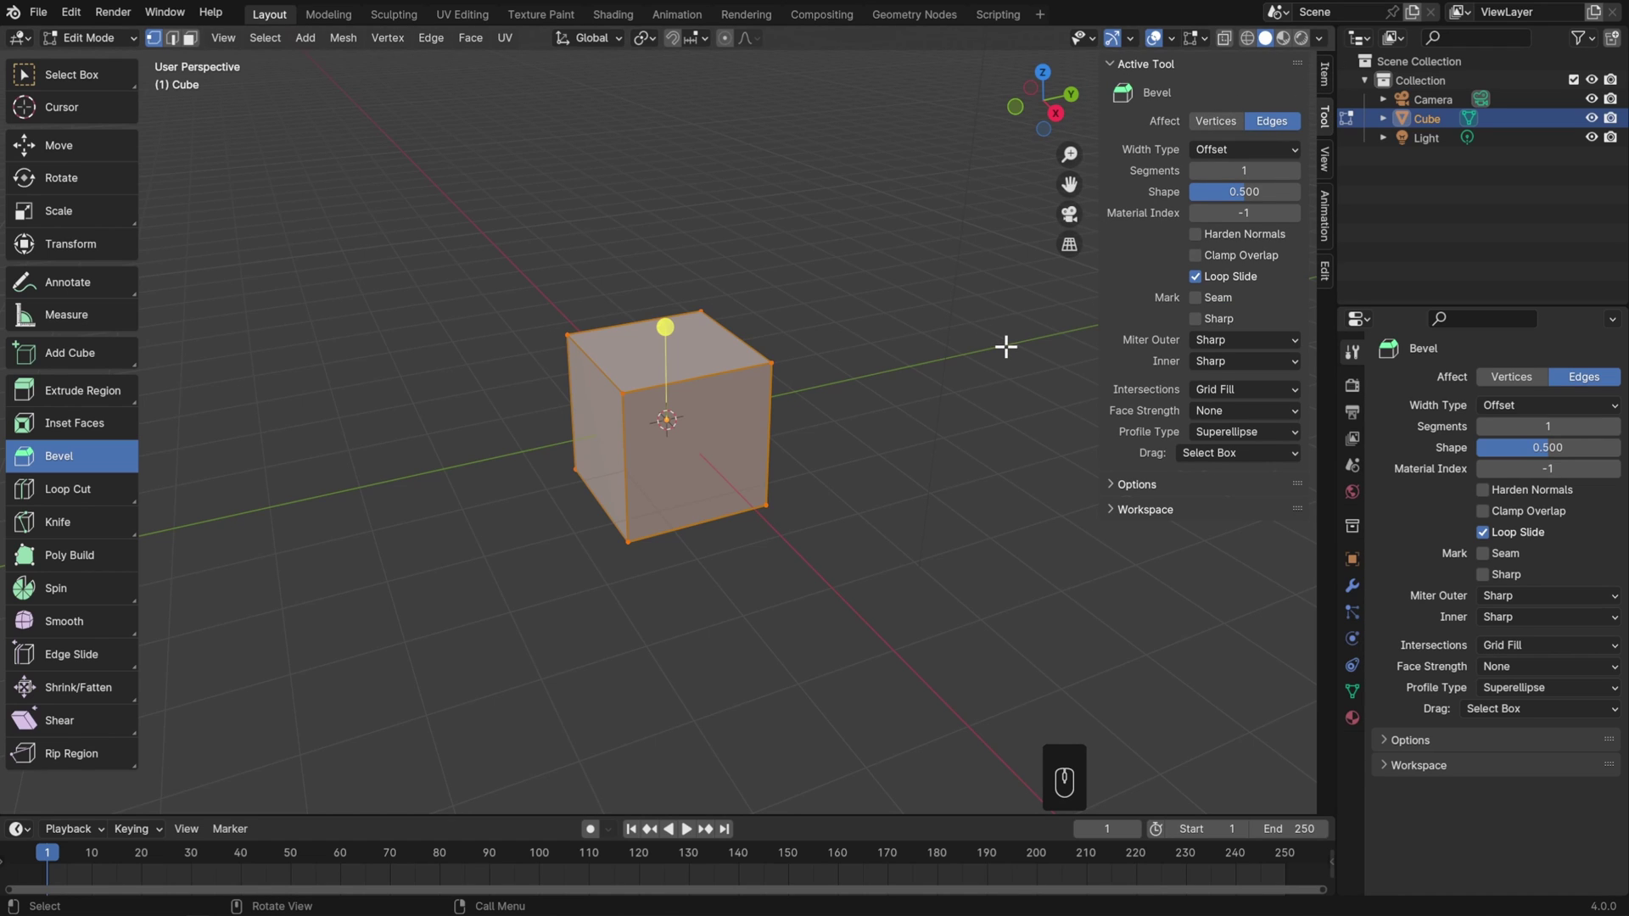
key("n")
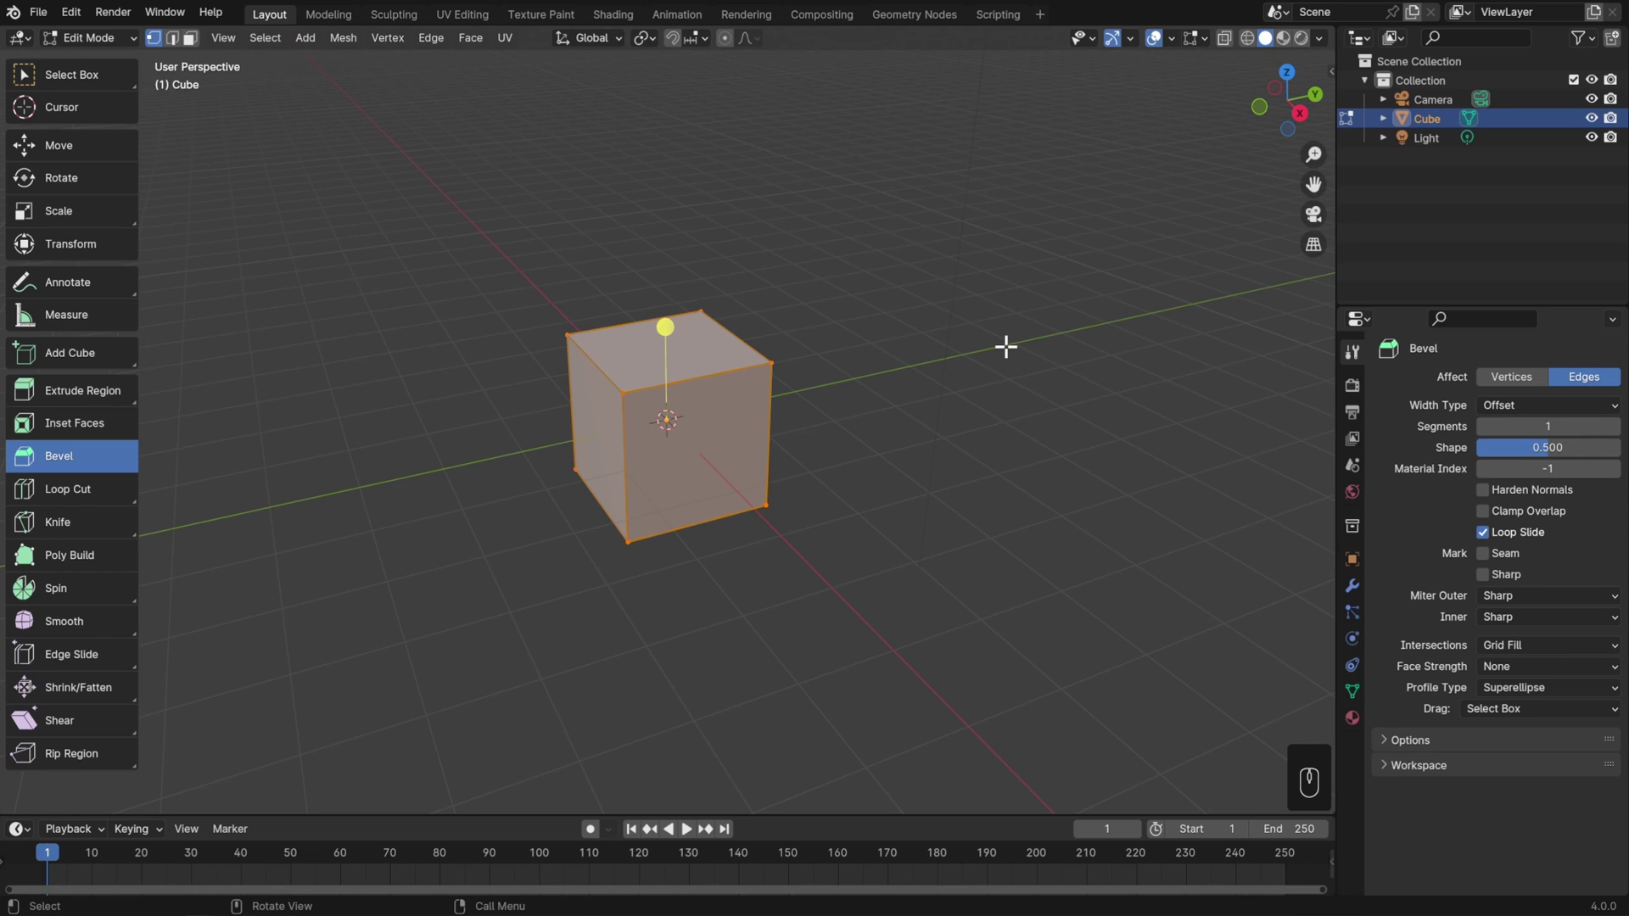
key("n")
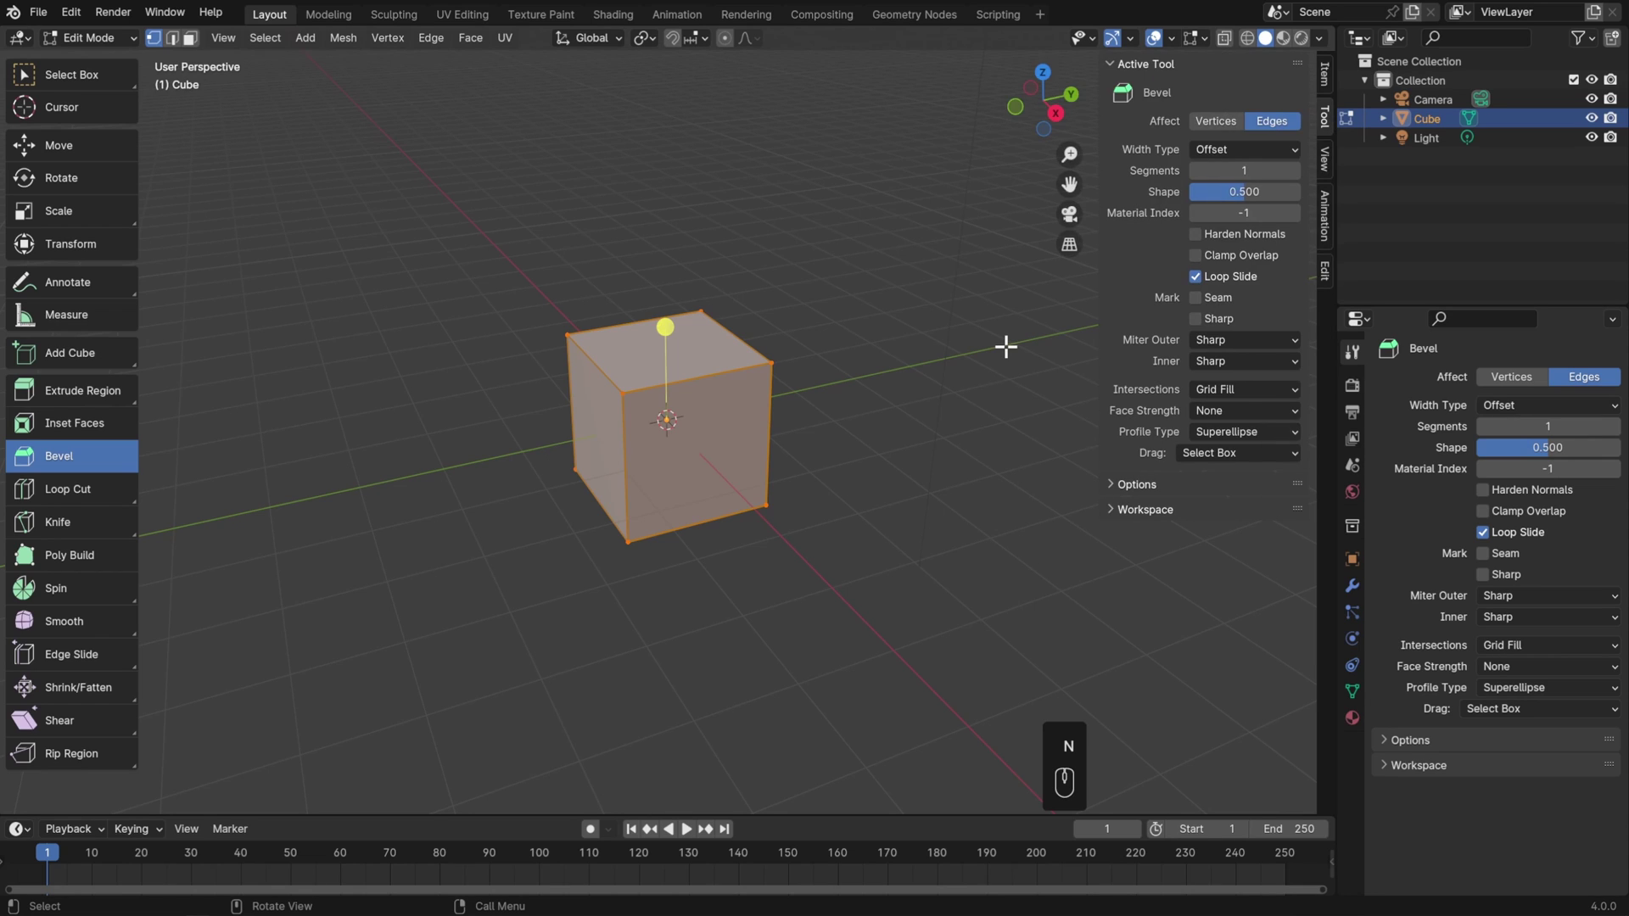
key("n")
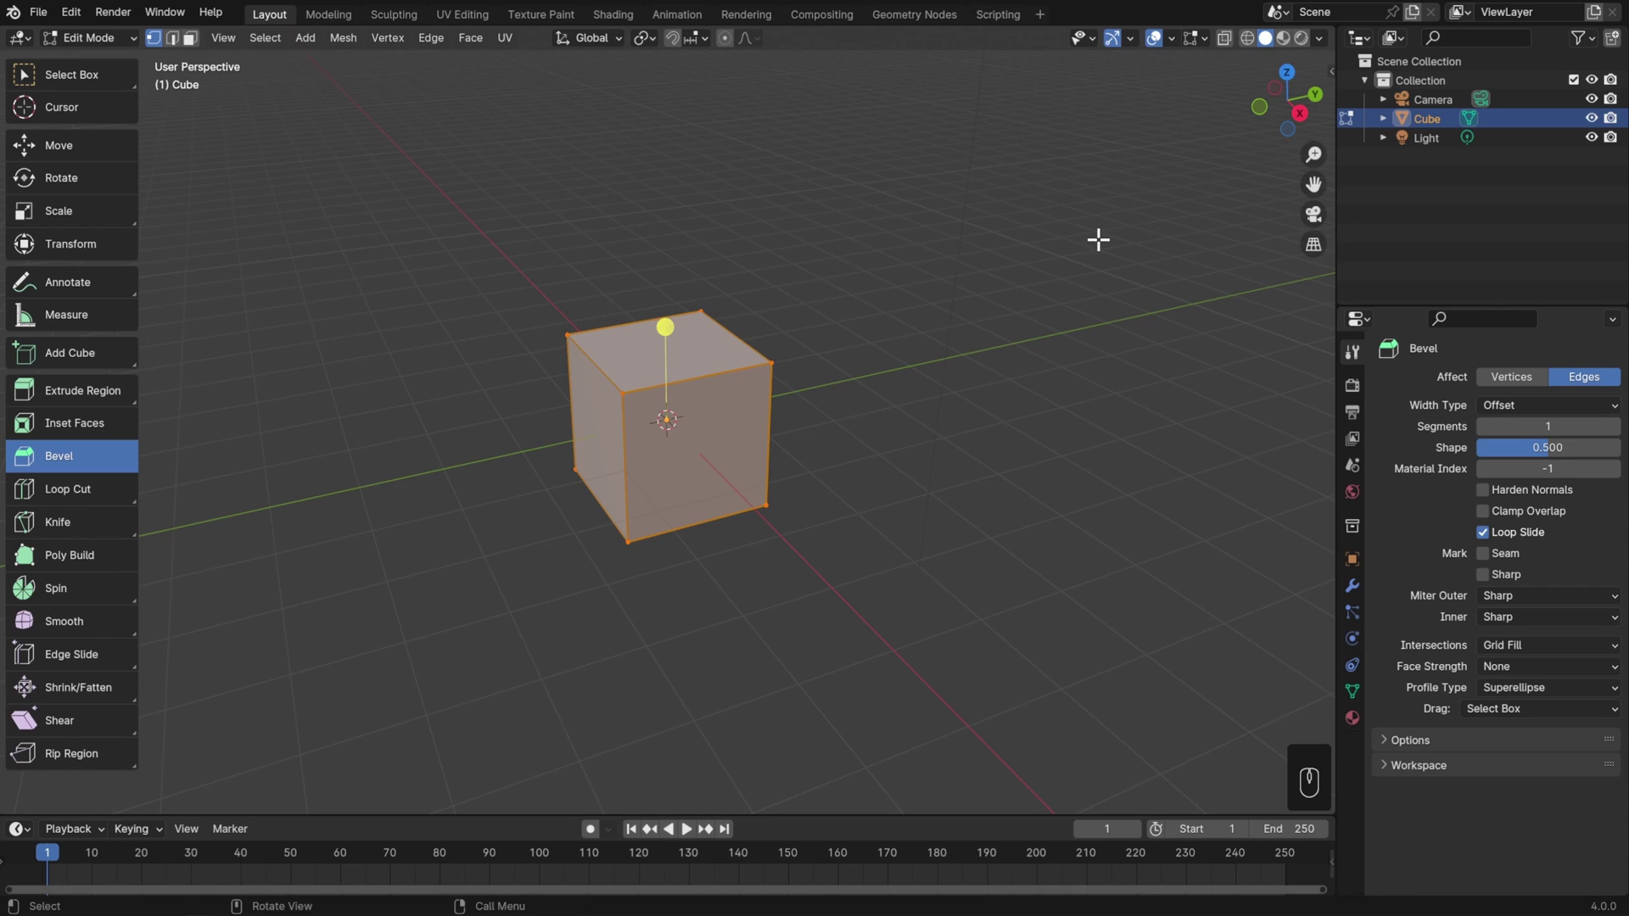
Step: Maximize the 3D viewport to full screen, hide its toolbar and orbit around the cube
left_click(219, 37)
mouse_move(314, 470)
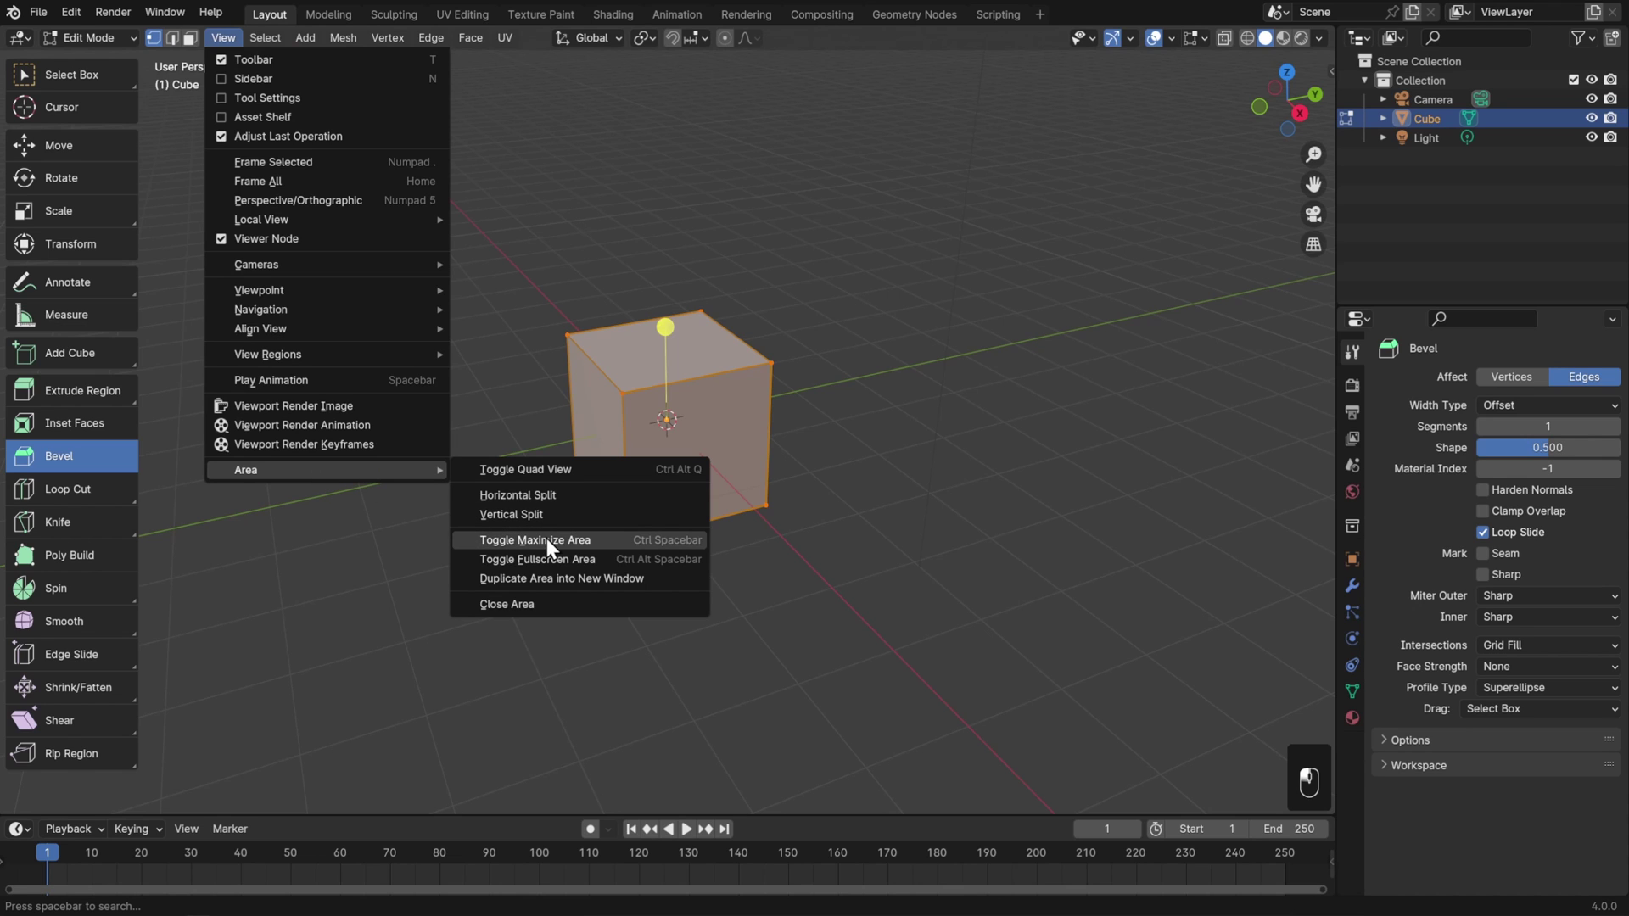
left_click(642, 543)
key("t")
middle_click_drag(869, 582, 1080, 425)
Step: Restore the normal layout with Ctrl+Space, then start and cancel a rotation, leaving the cube unrotated
key("ctrl")
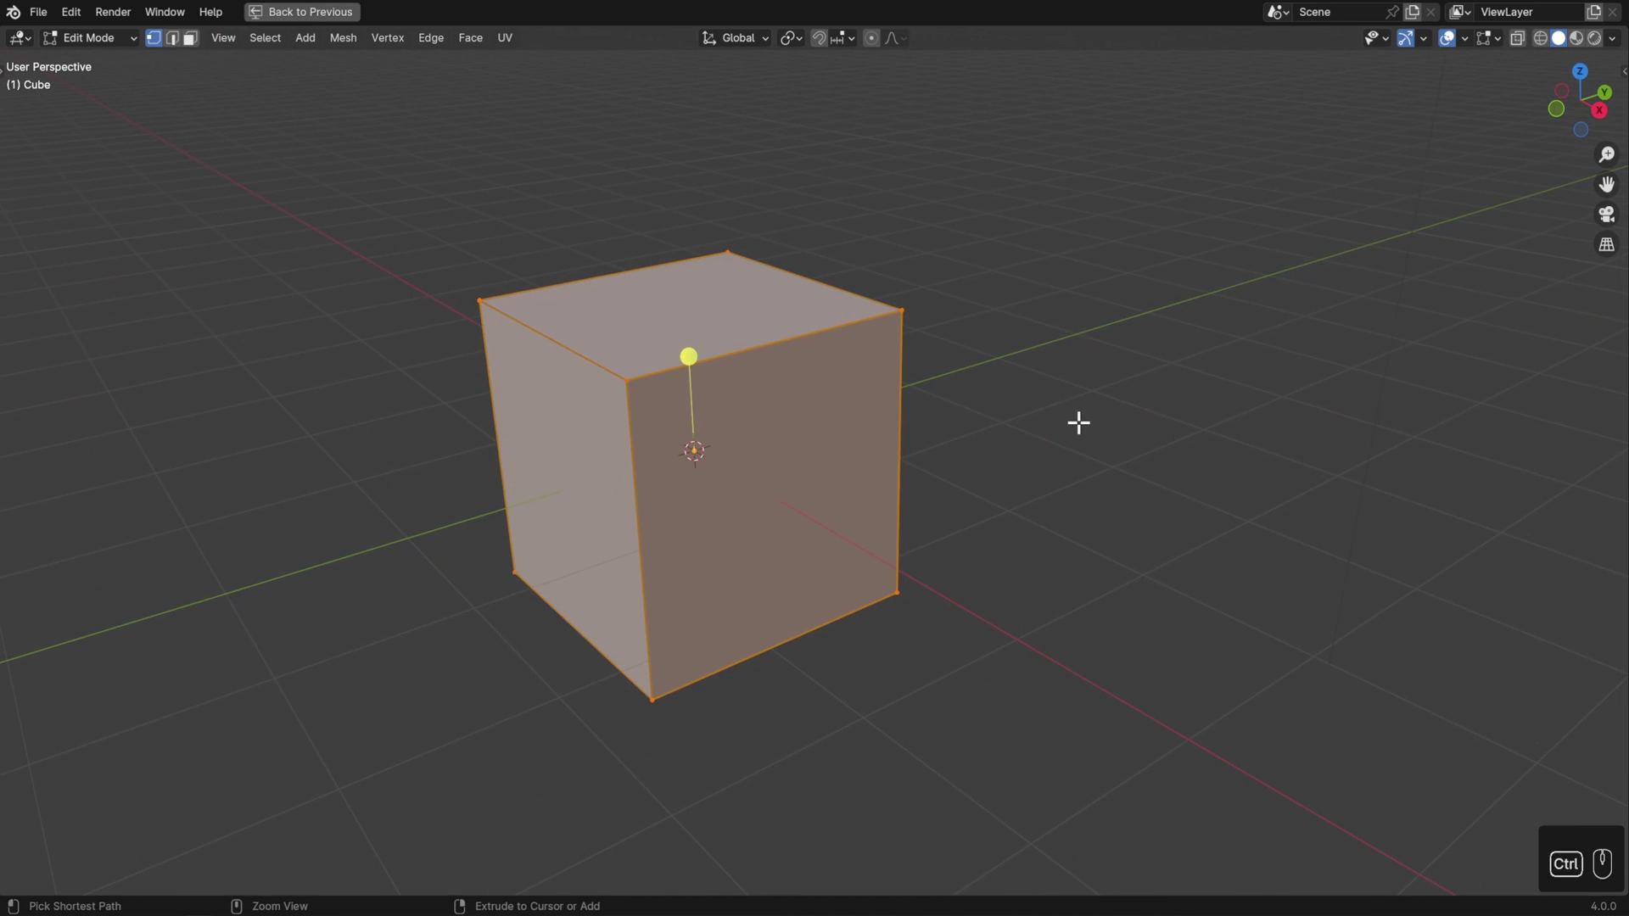
key("ctrl+space")
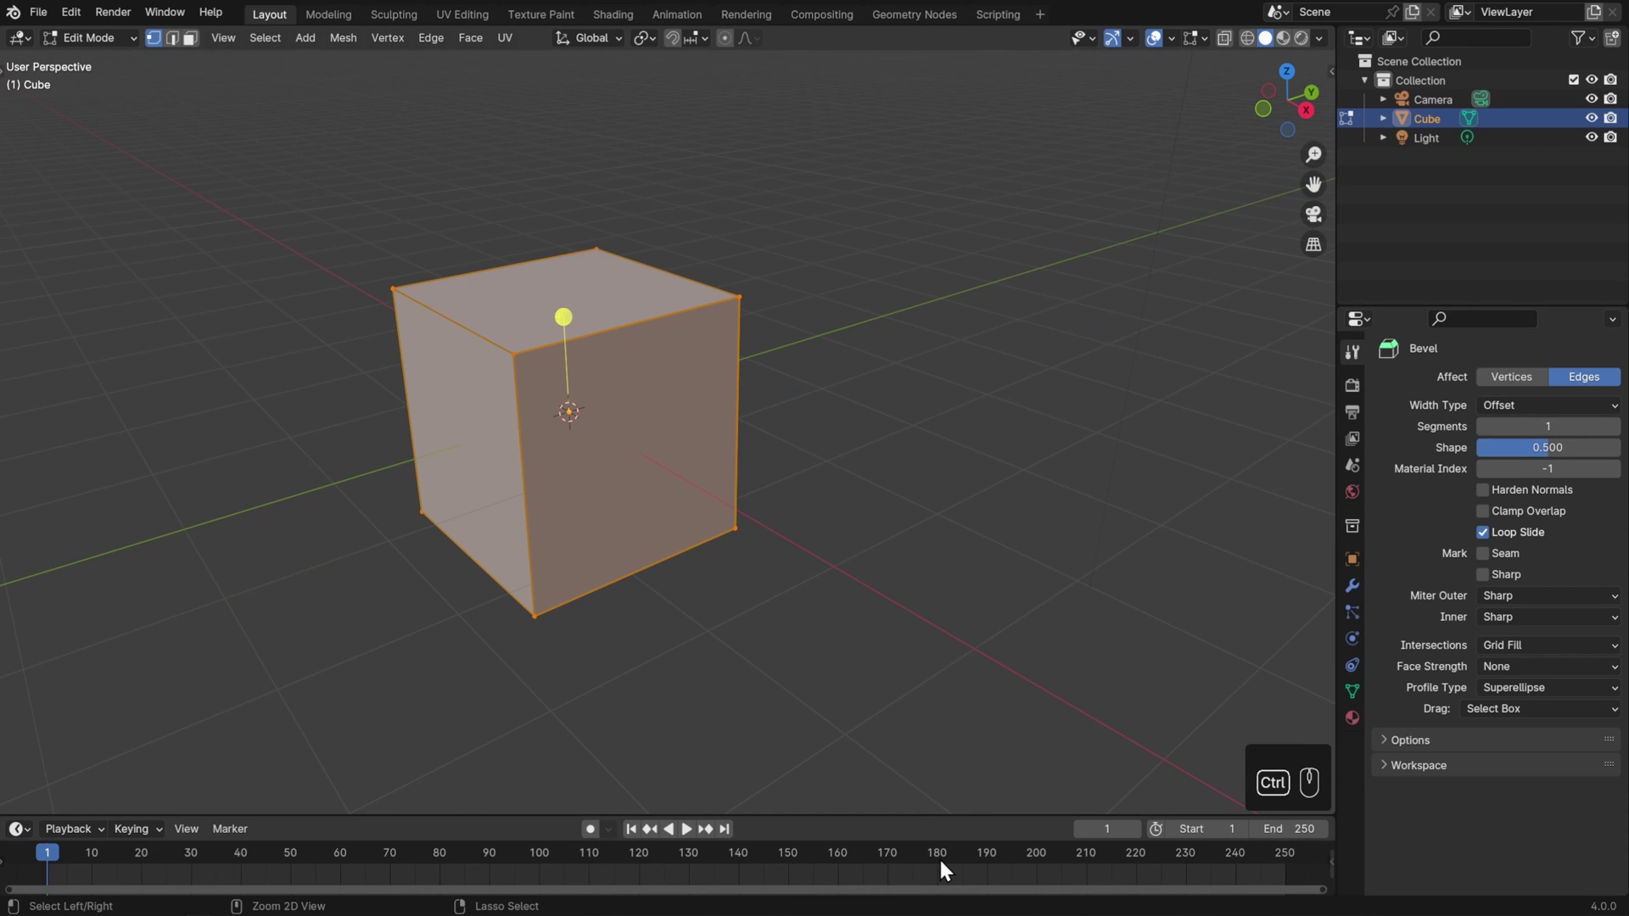
key("ctrl+space")
key("ctrl+space")
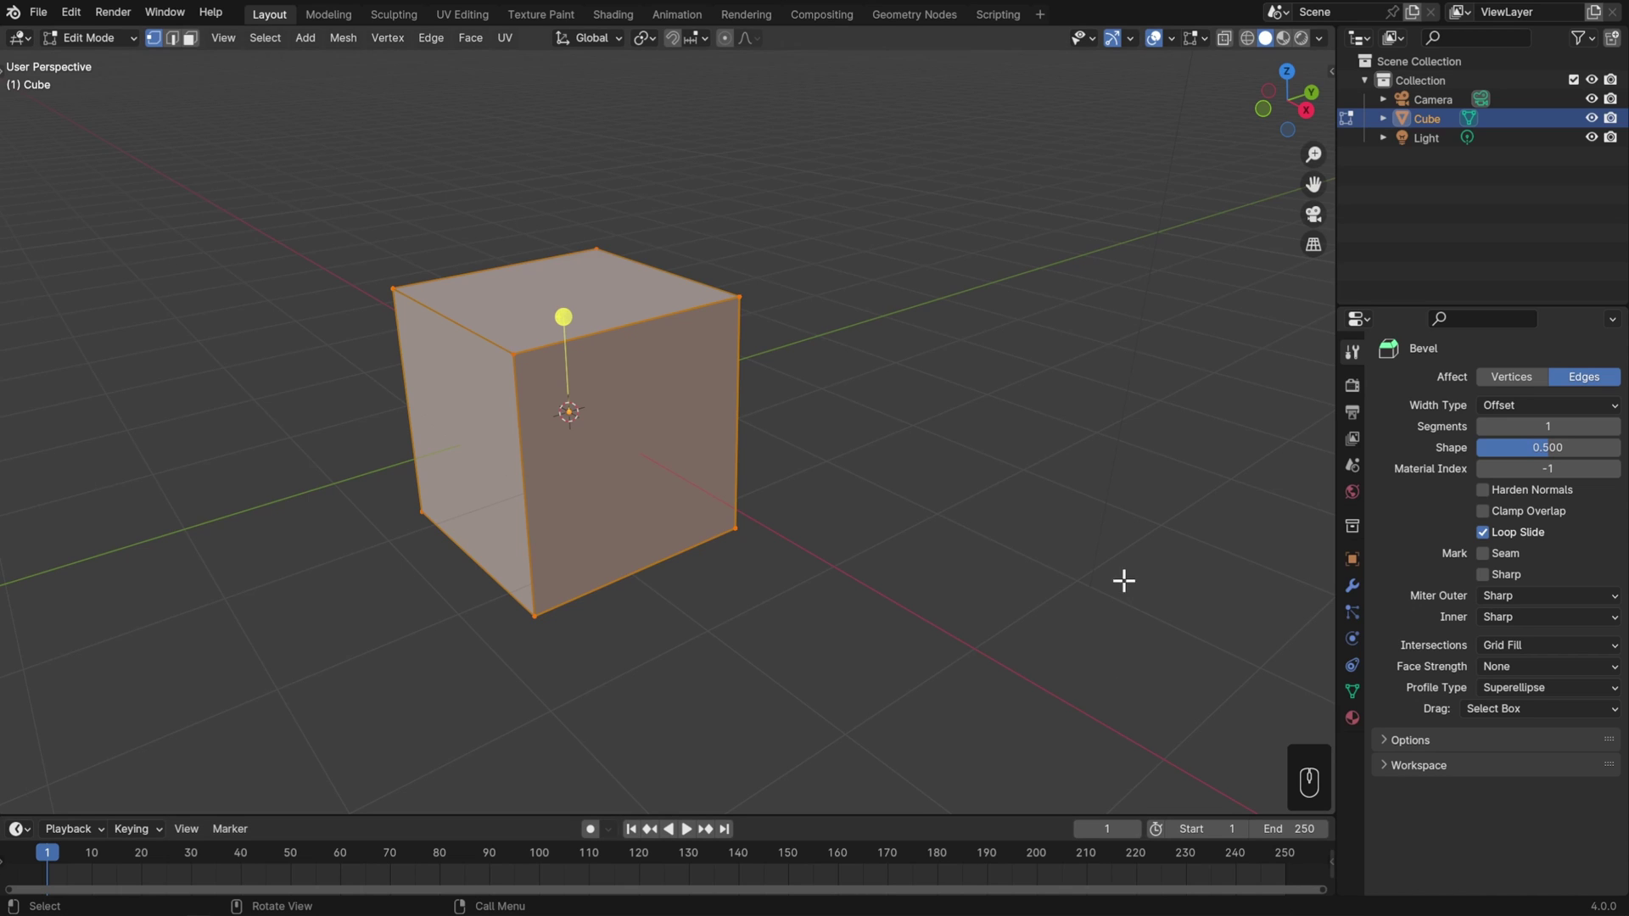
key("r")
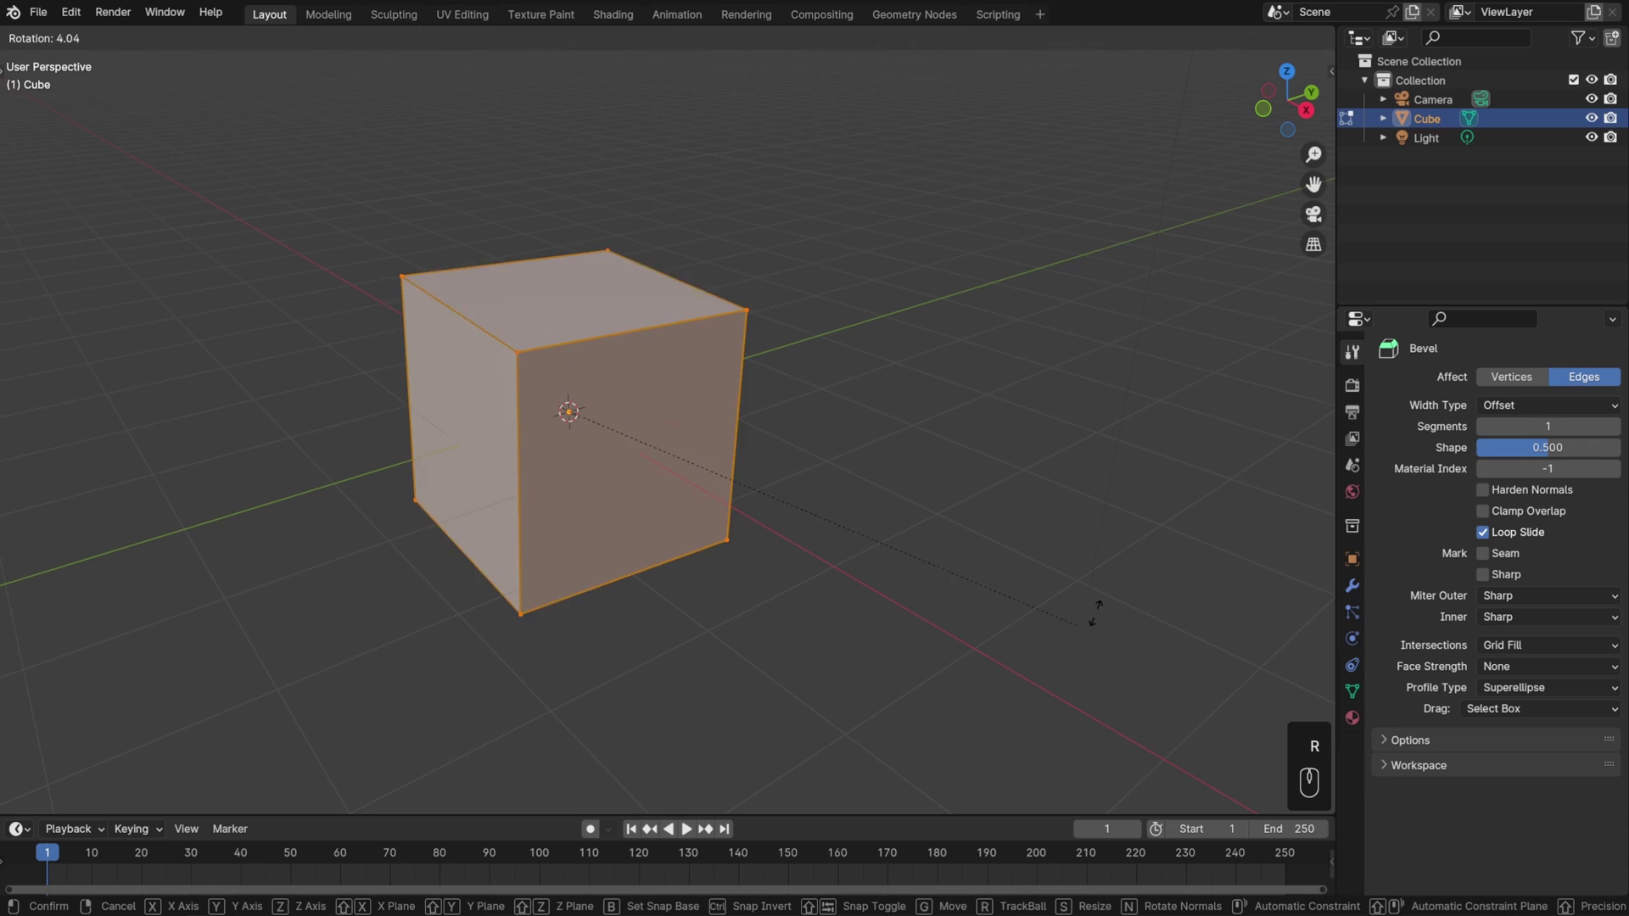
key("Escape")
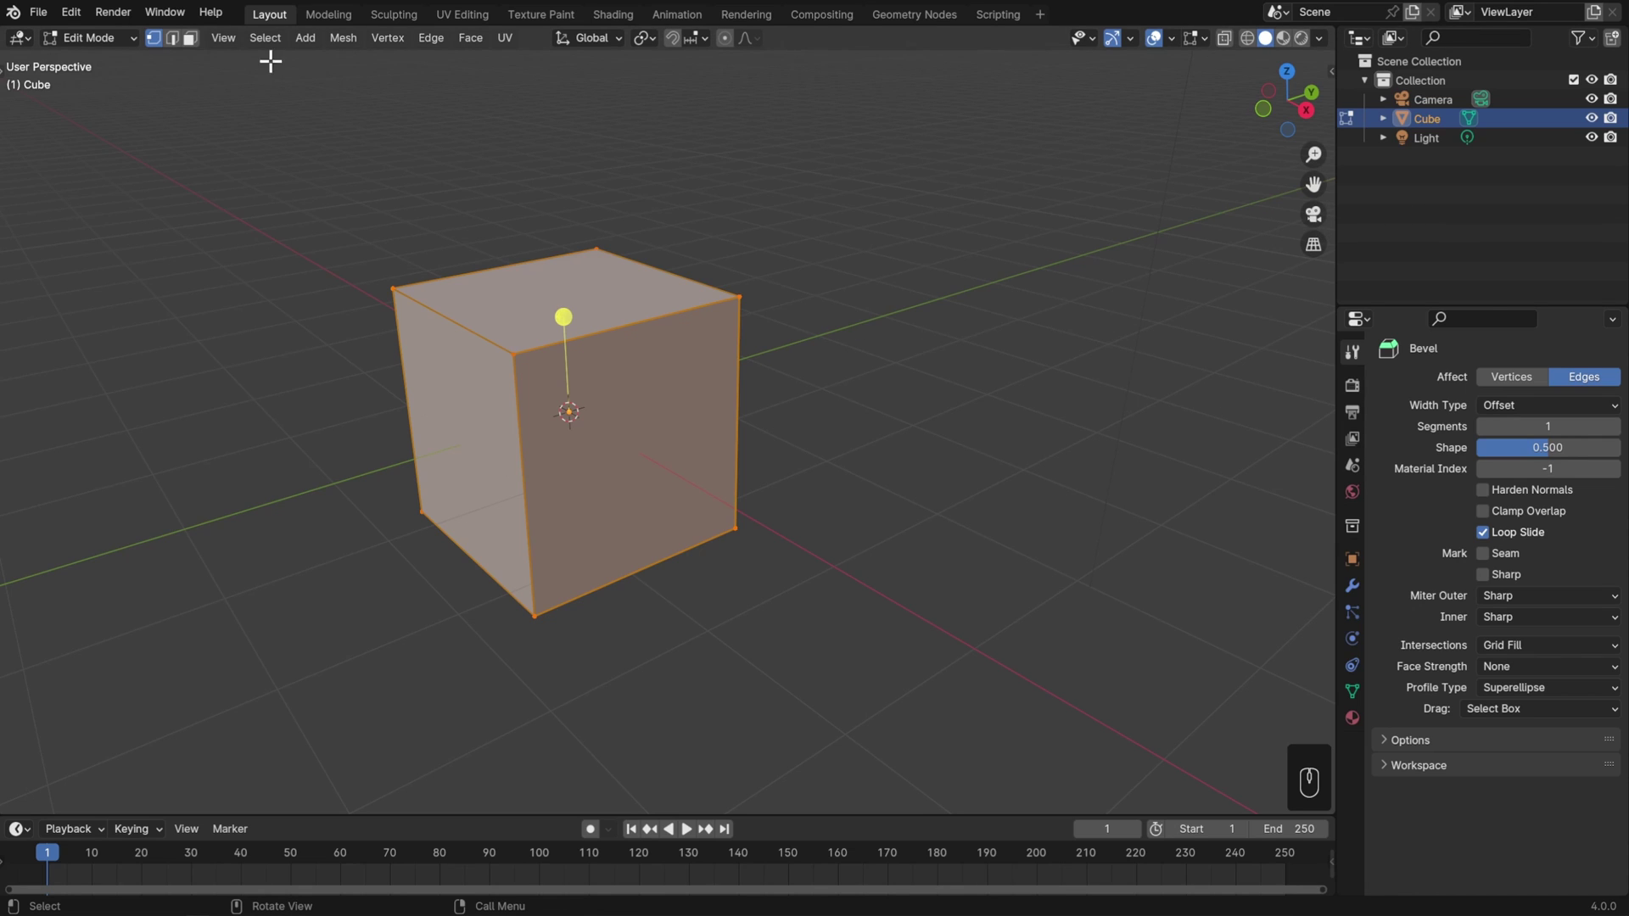
Step: Switch the viewport to Toggle Quad View
left_click(230, 40)
mouse_move(273, 474)
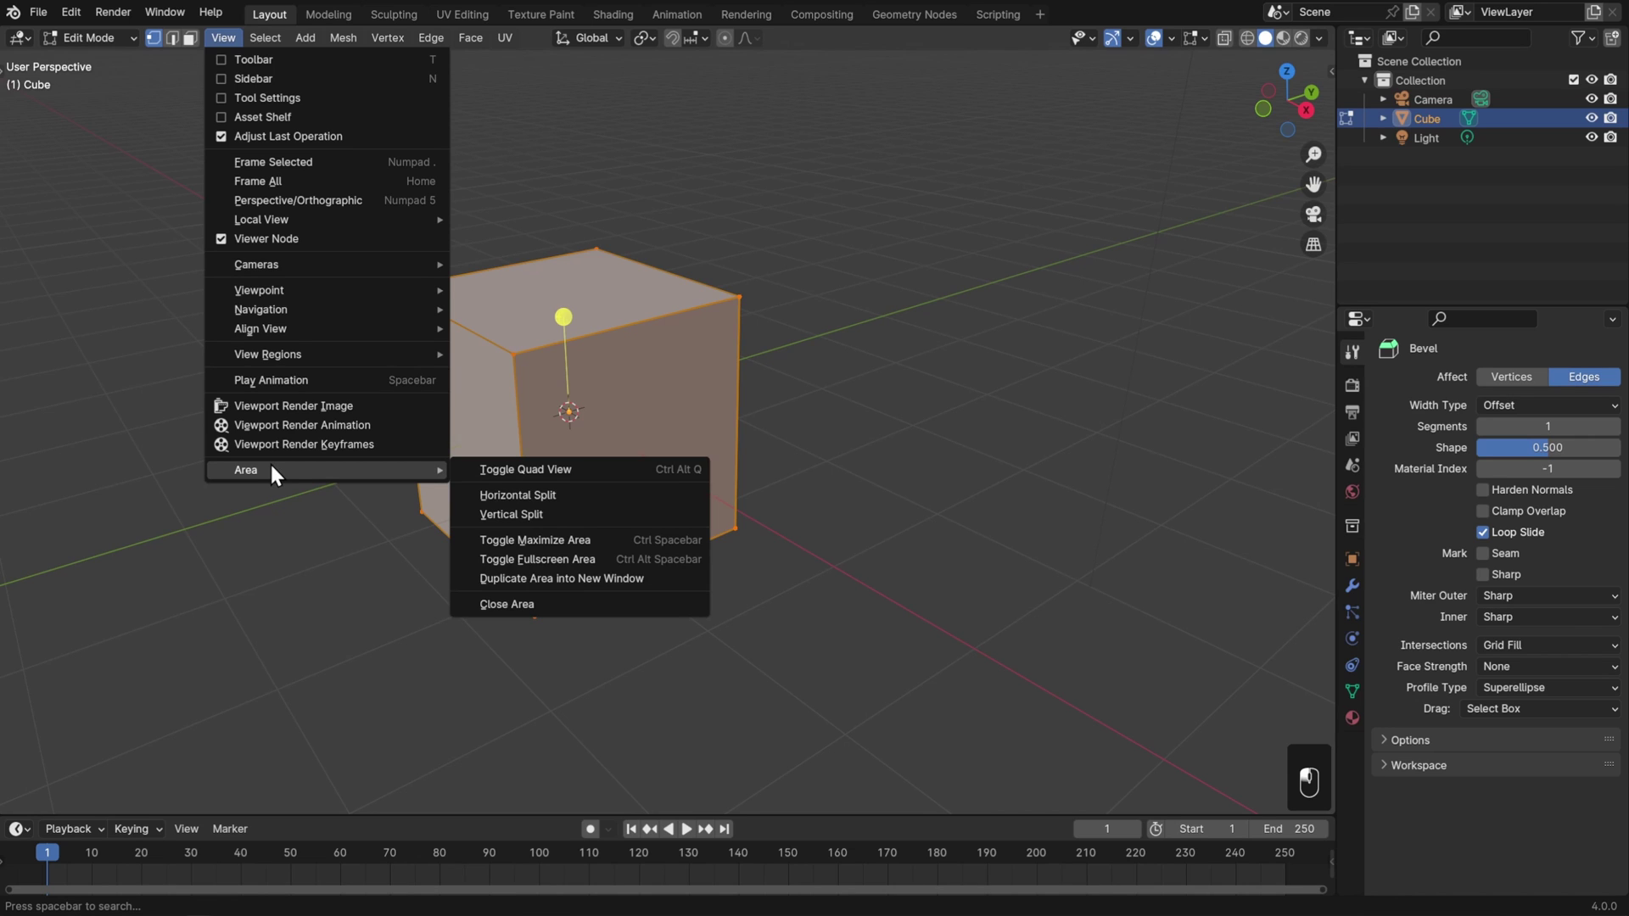
left_click(543, 475)
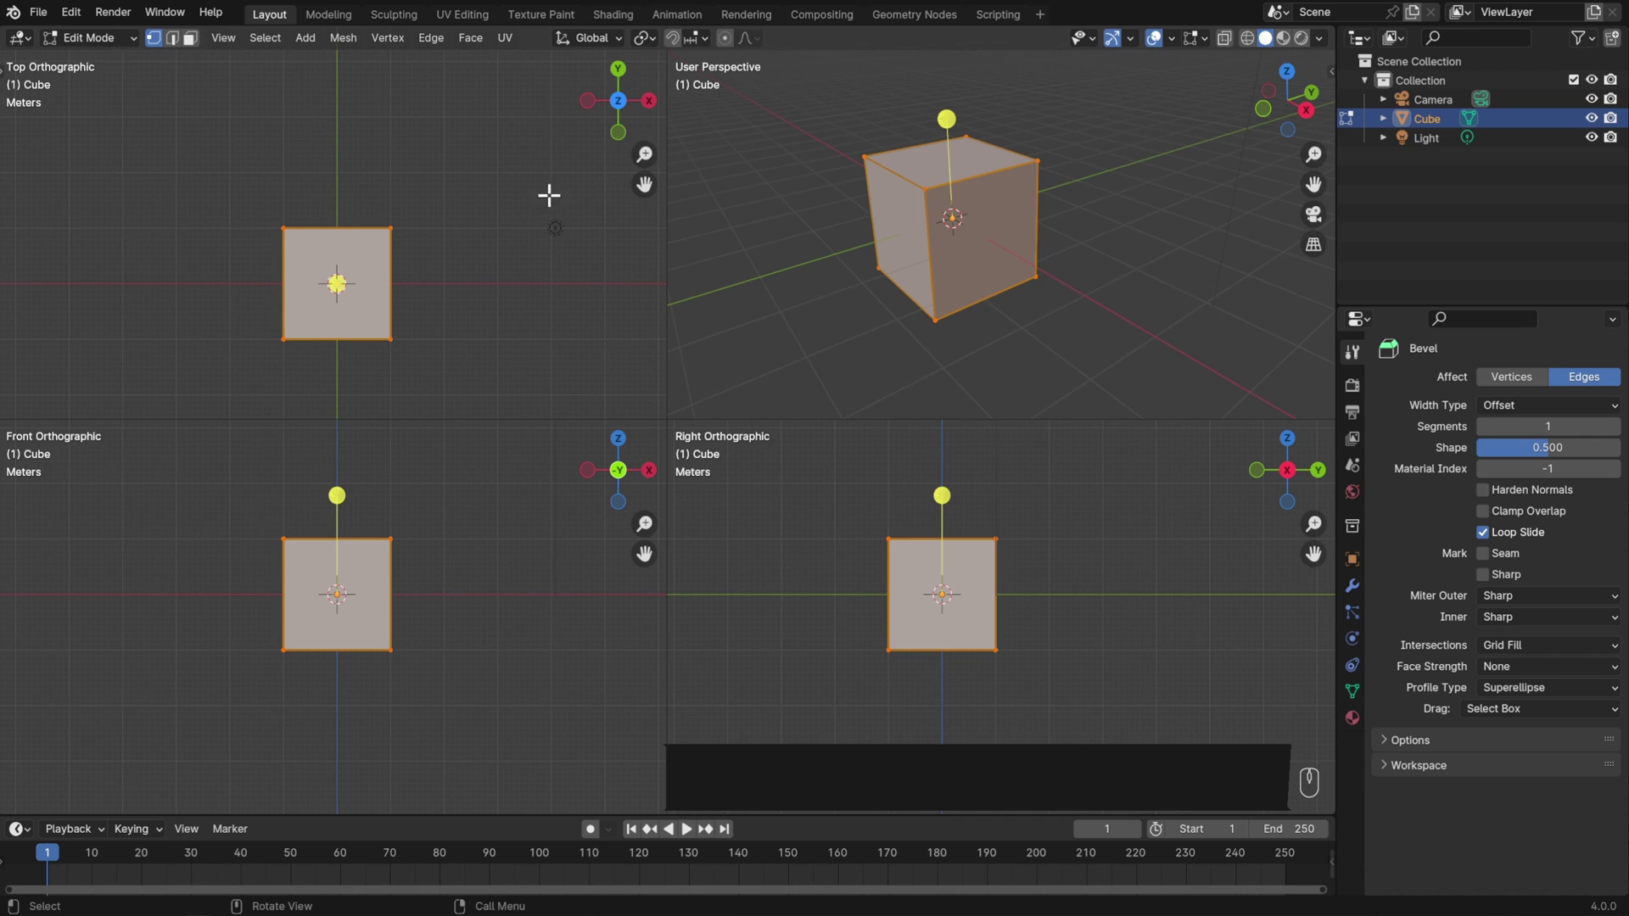
Step: Zoom the orthographic views in on the cube and return to Object Mode
scroll(433, 299, "up", 1)
scroll(434, 664, "up", 1)
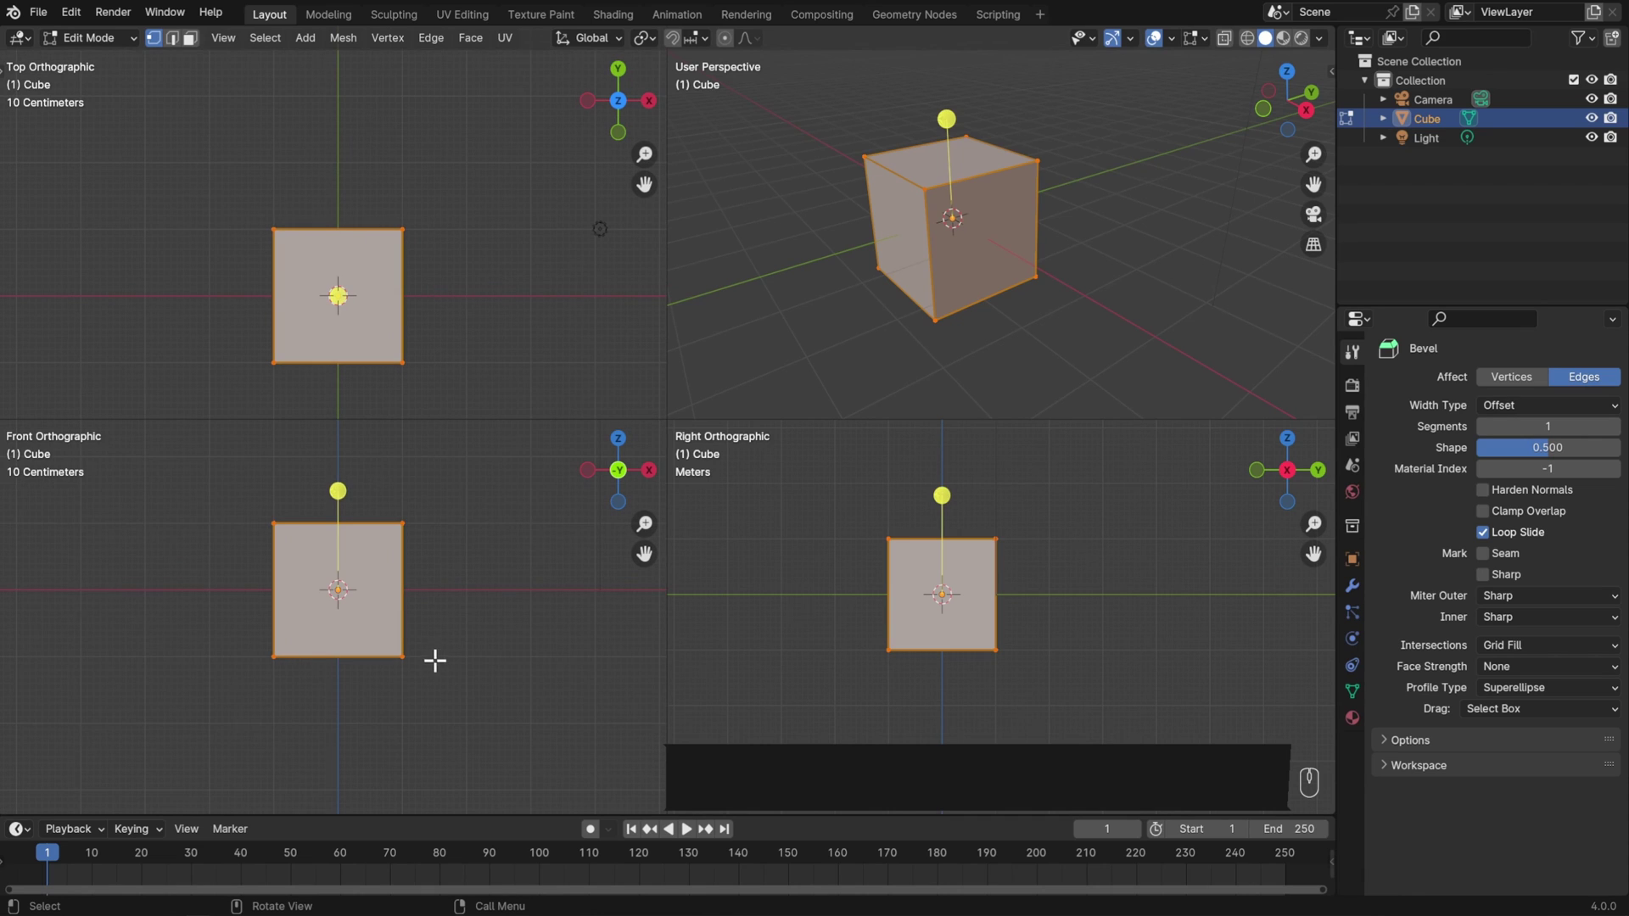
scroll(1036, 603, "up", 1)
middle_click_drag(1120, 160, 1116, 233)
key("Tab")
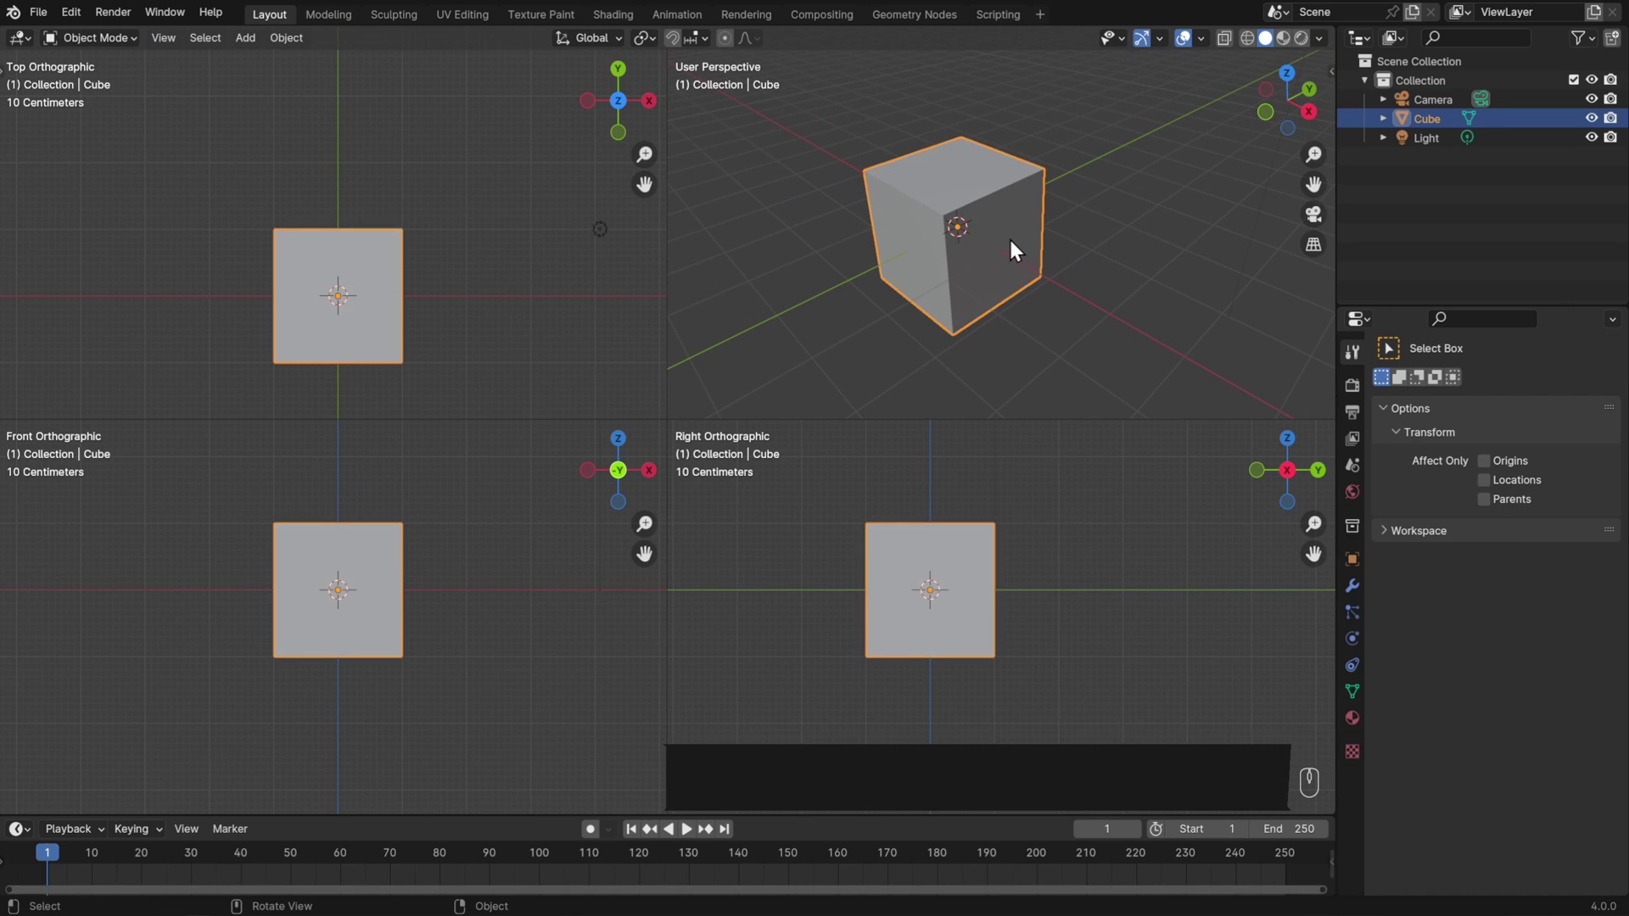
Step: Delete the cube, add a Monkey mesh, and collapse quad view with Ctrl+Alt+Q
key("Delete")
key("shift+a")
mouse_move(995, 263)
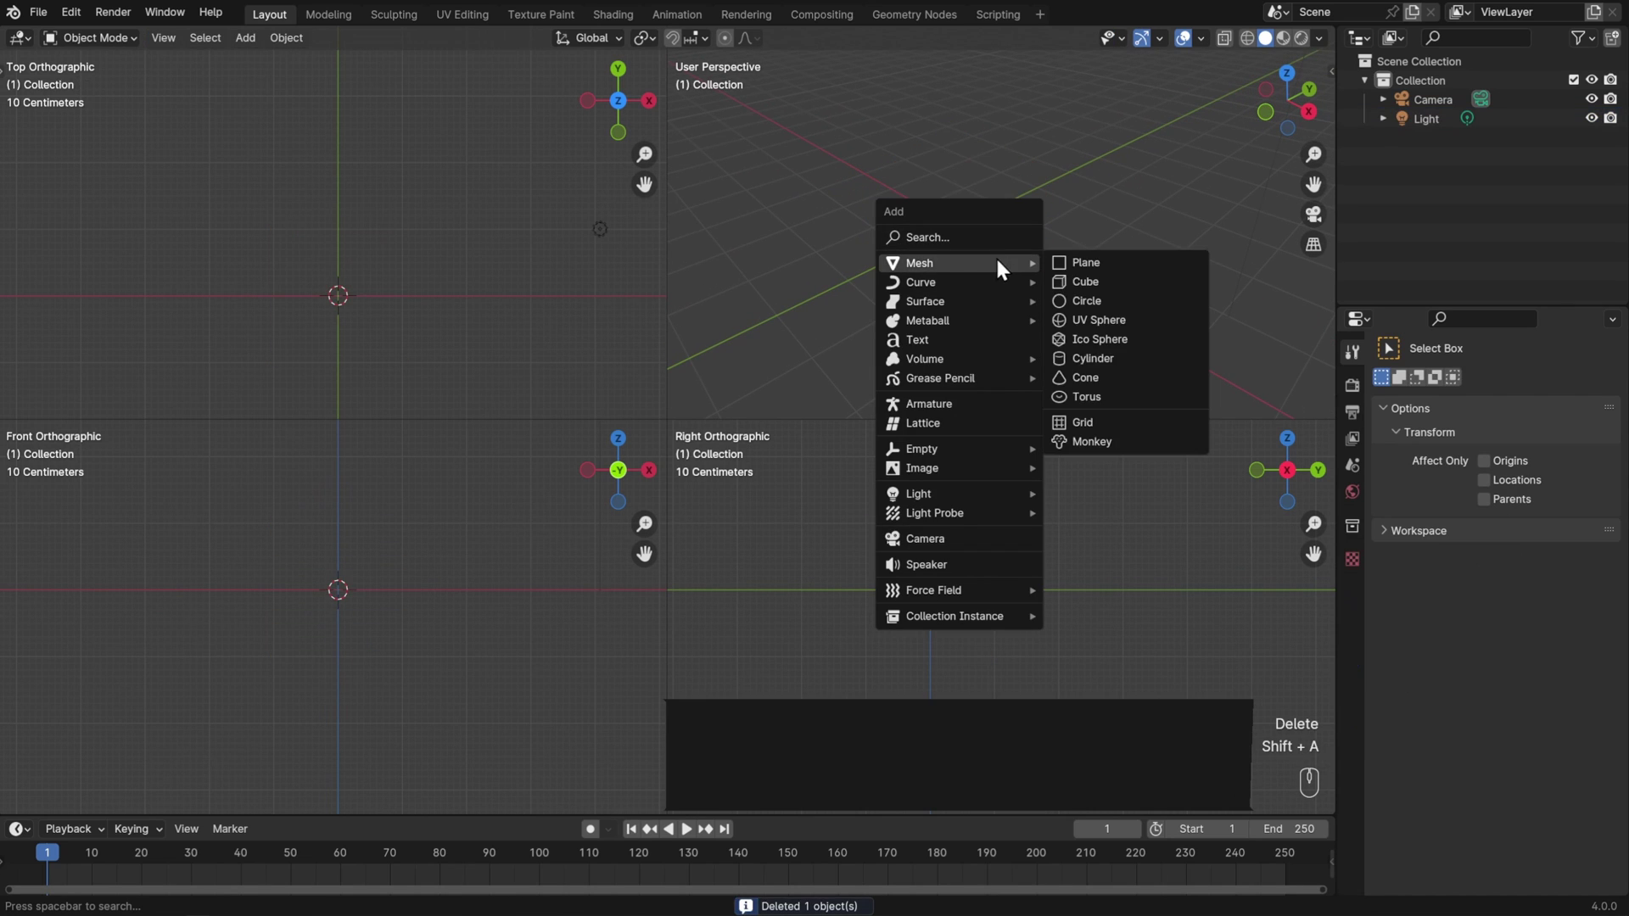
left_click(1094, 437)
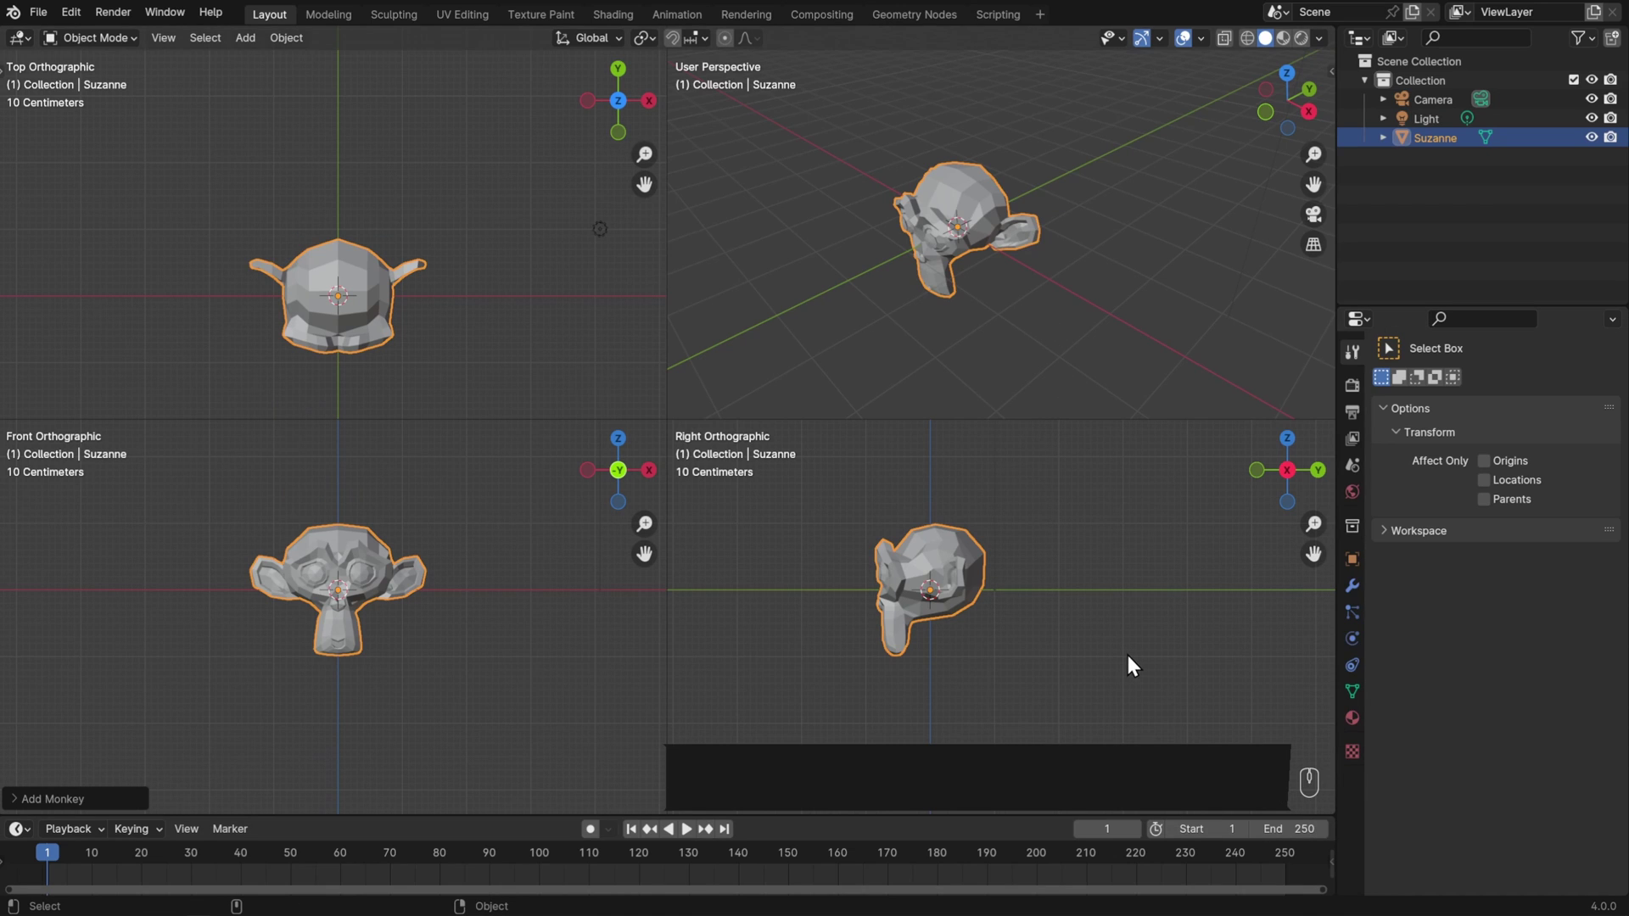
key("ctrl+alt+q")
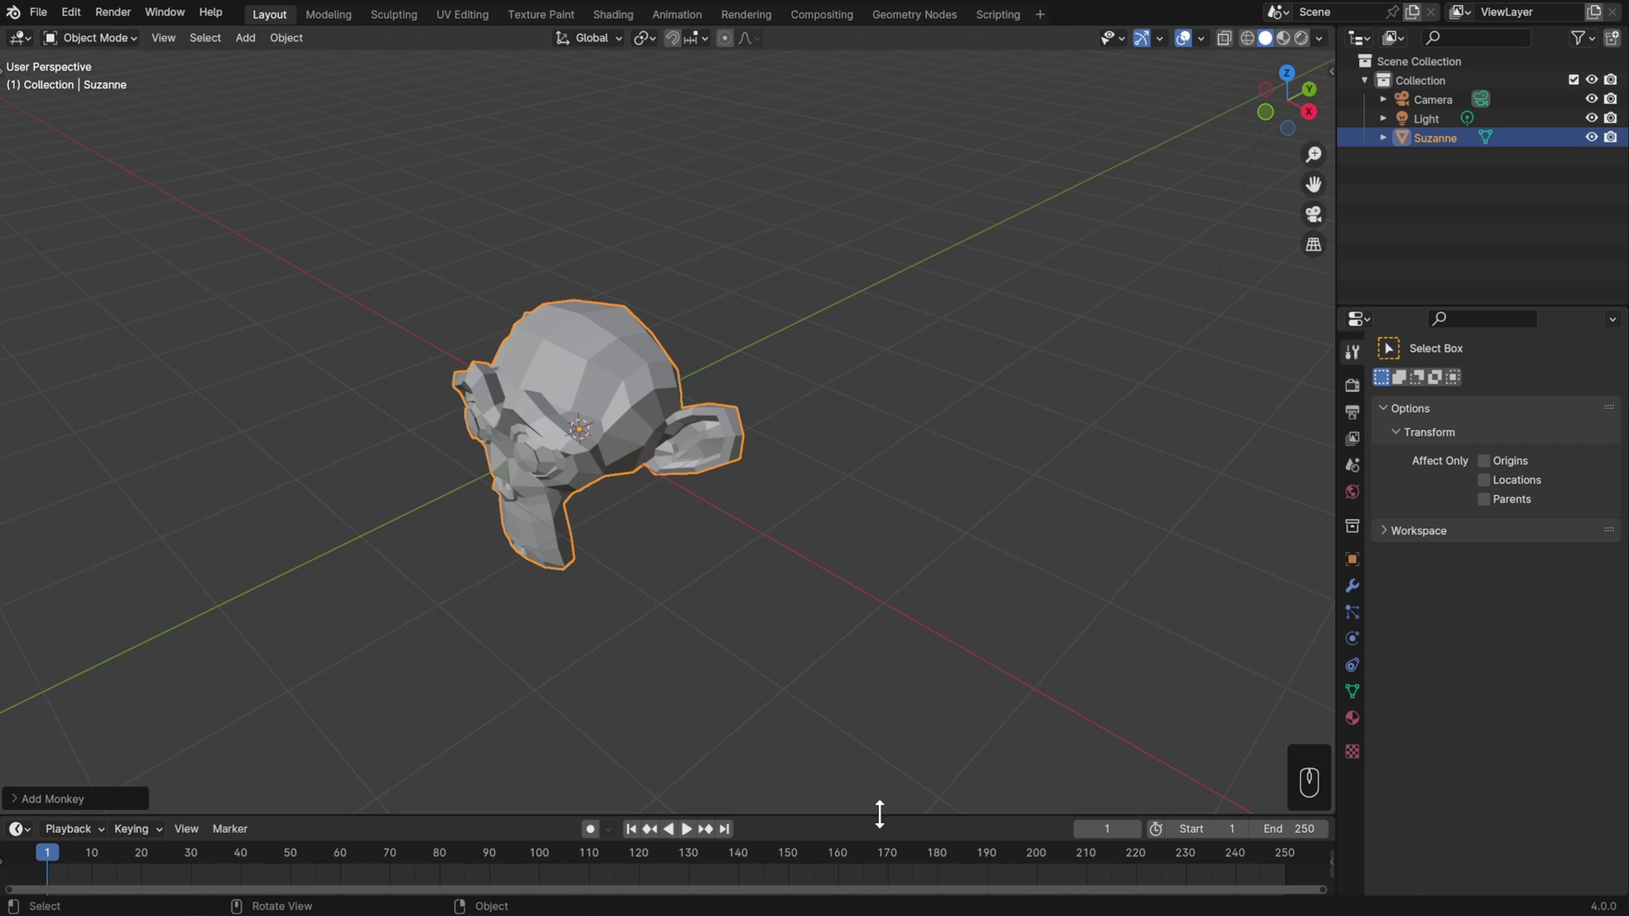
Step: Drag the viewport–timeline border upward to give the timeline more height
left_click_drag(880, 814, 920, 766)
left_click_drag(1331, 588, 1249, 581)
key("Escape")
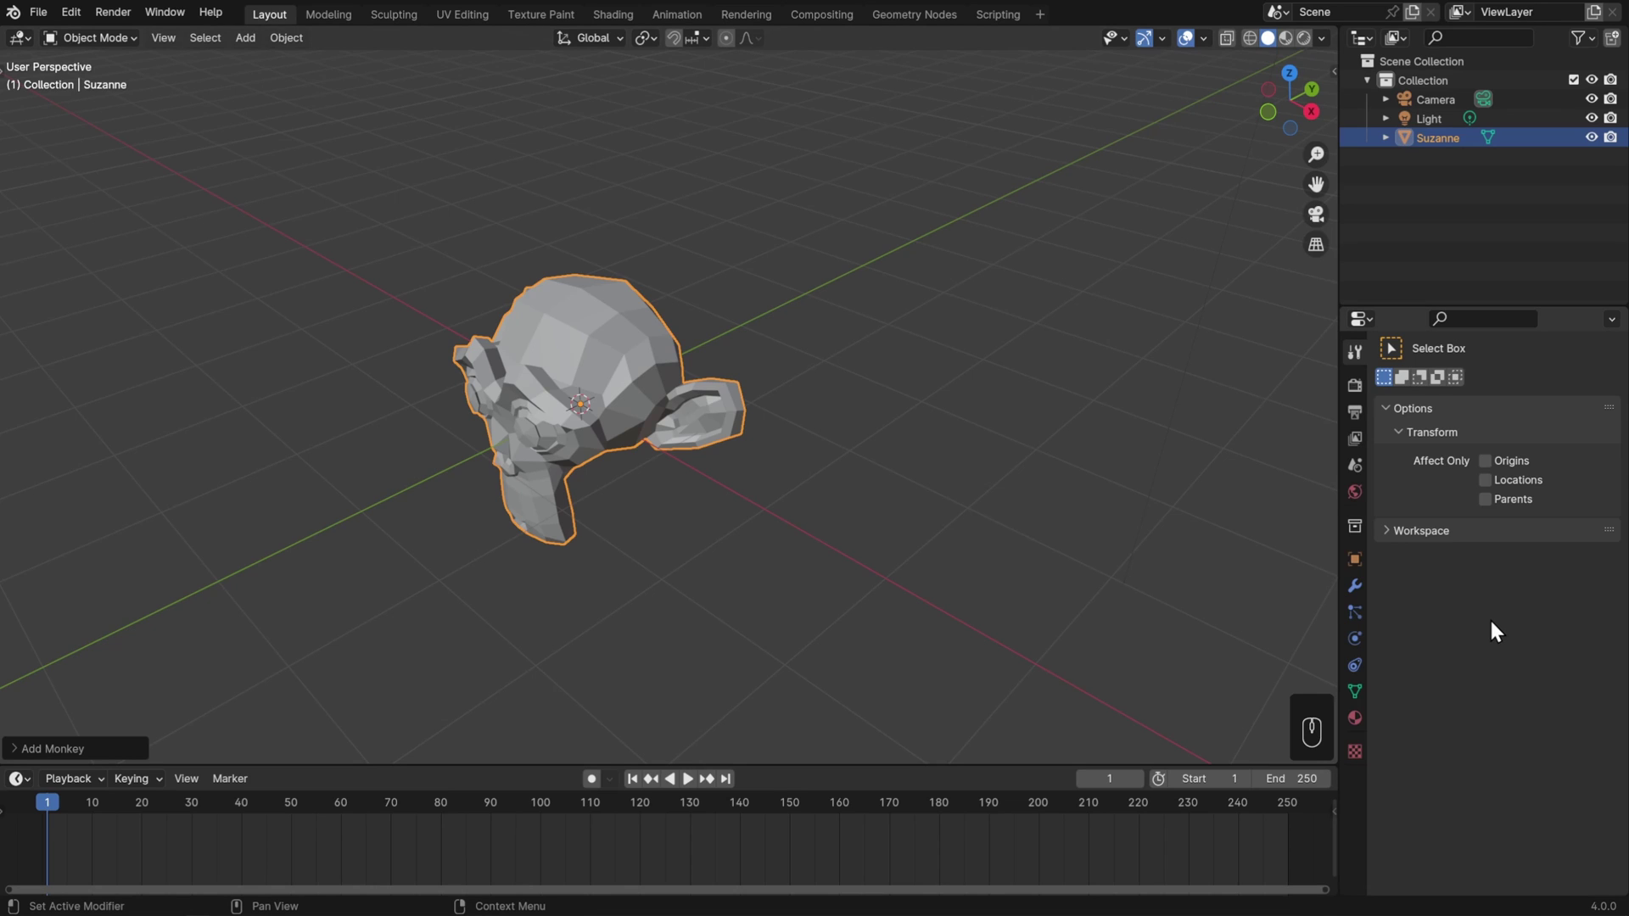
key("ctrl")
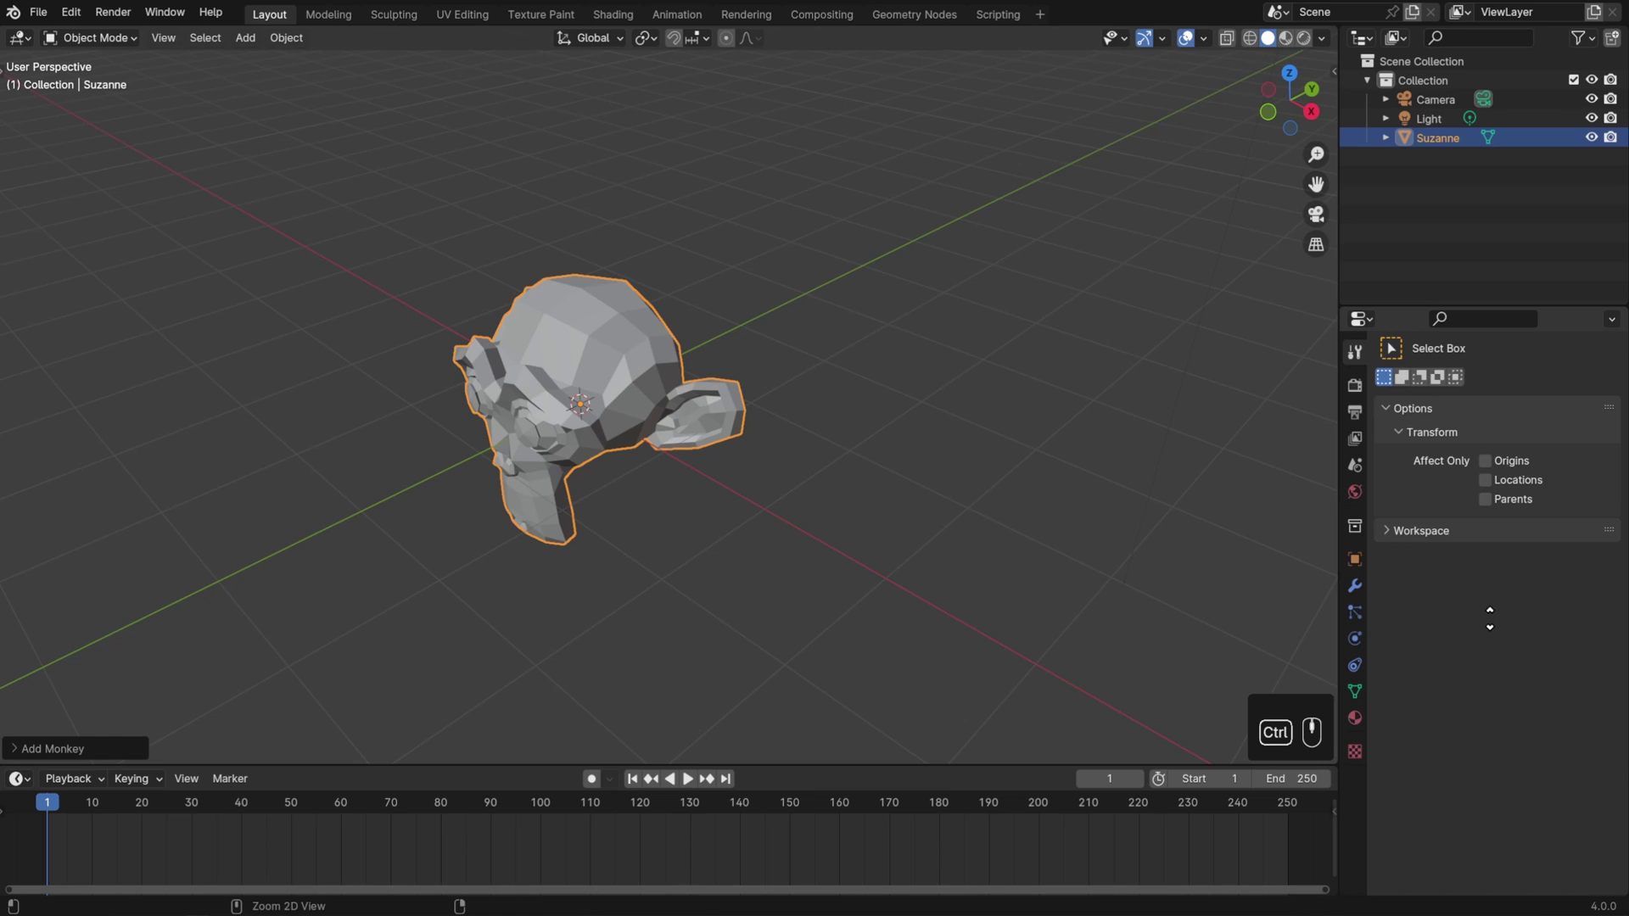
mouse_move(1490, 618)
middle_mouse_down("ctrl")
mouse_move(1487, 574)
mouse_move(1498, 656)
mouse_move(1494, 599)
mouse_move(1494, 619)
middle_mouse_up("ctrl")
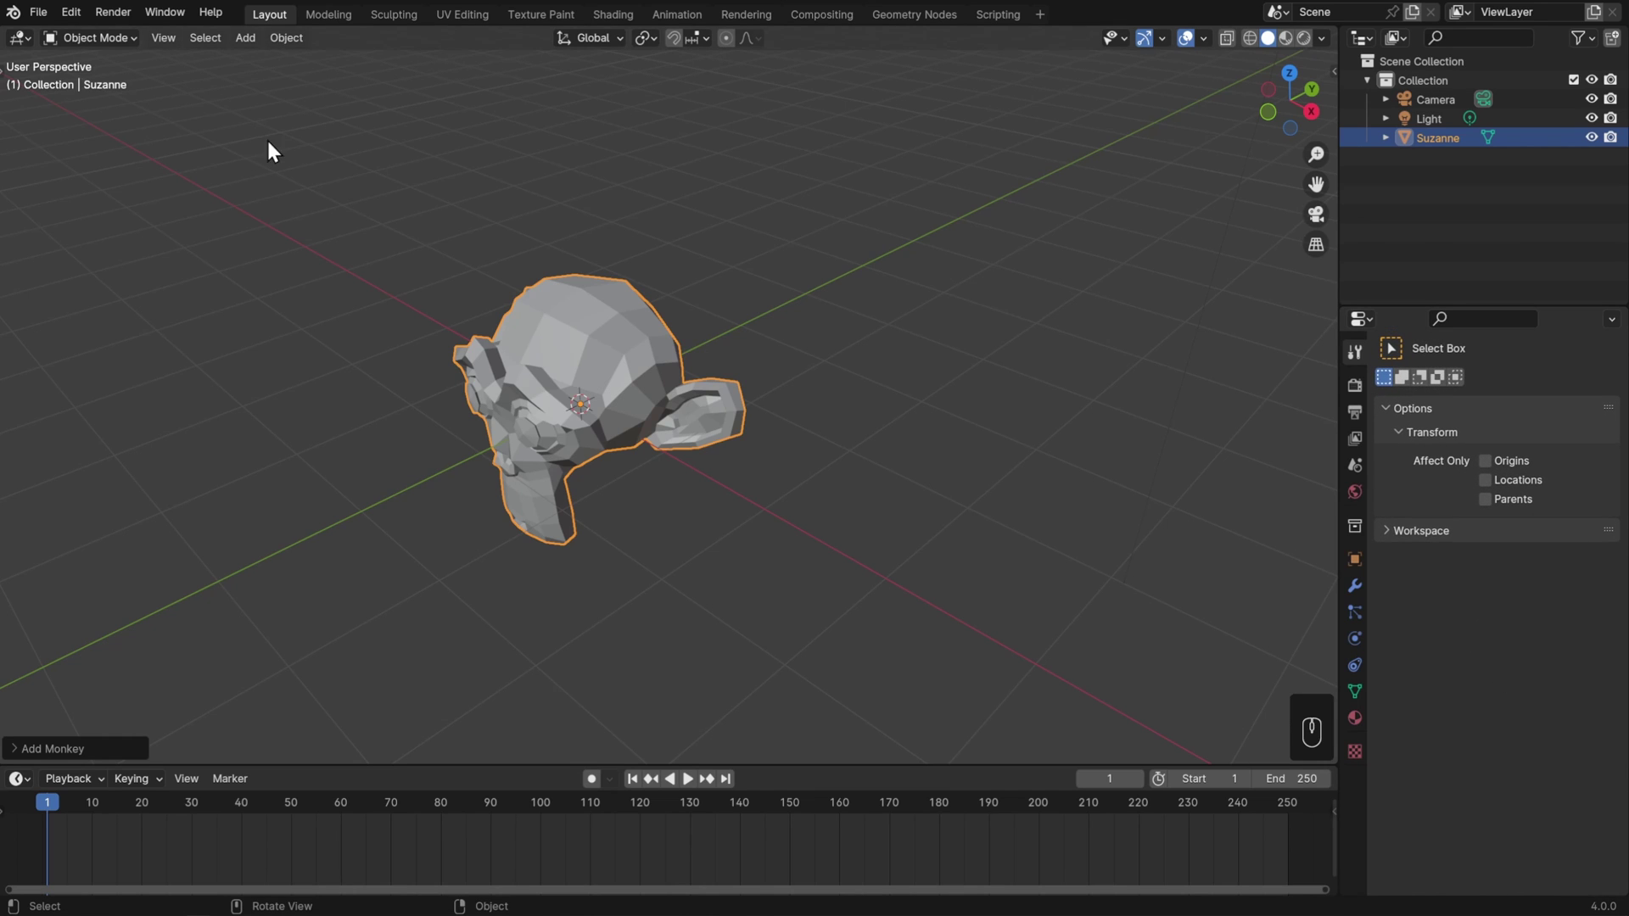
left_click(73, 18)
left_click(131, 259)
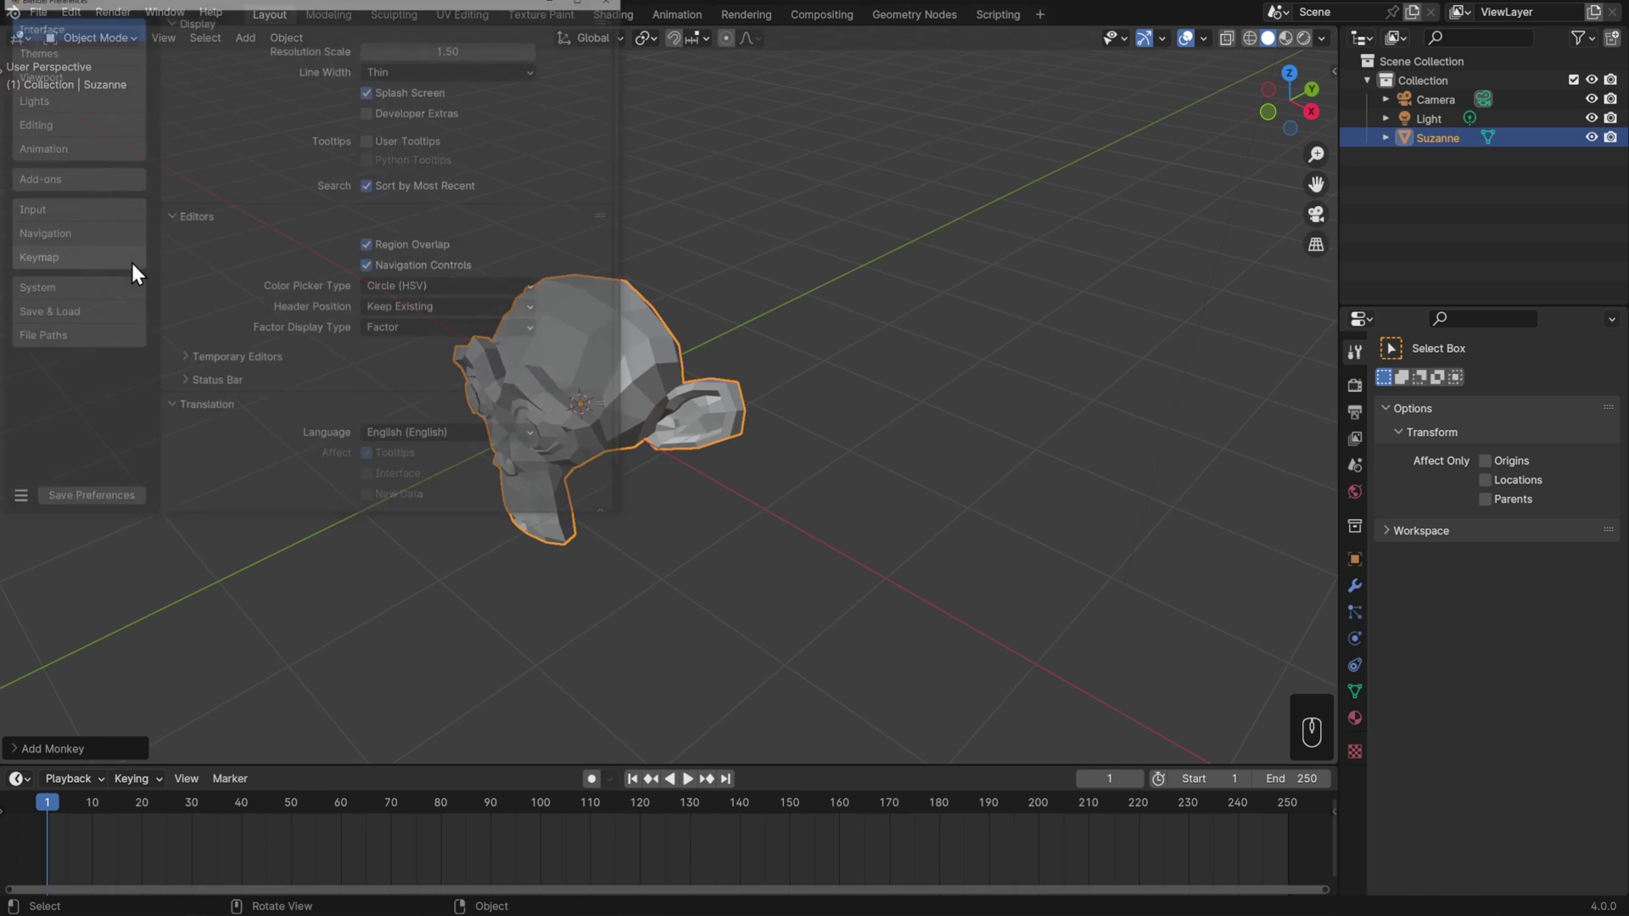
left_click_drag(127, 3, 267, 114)
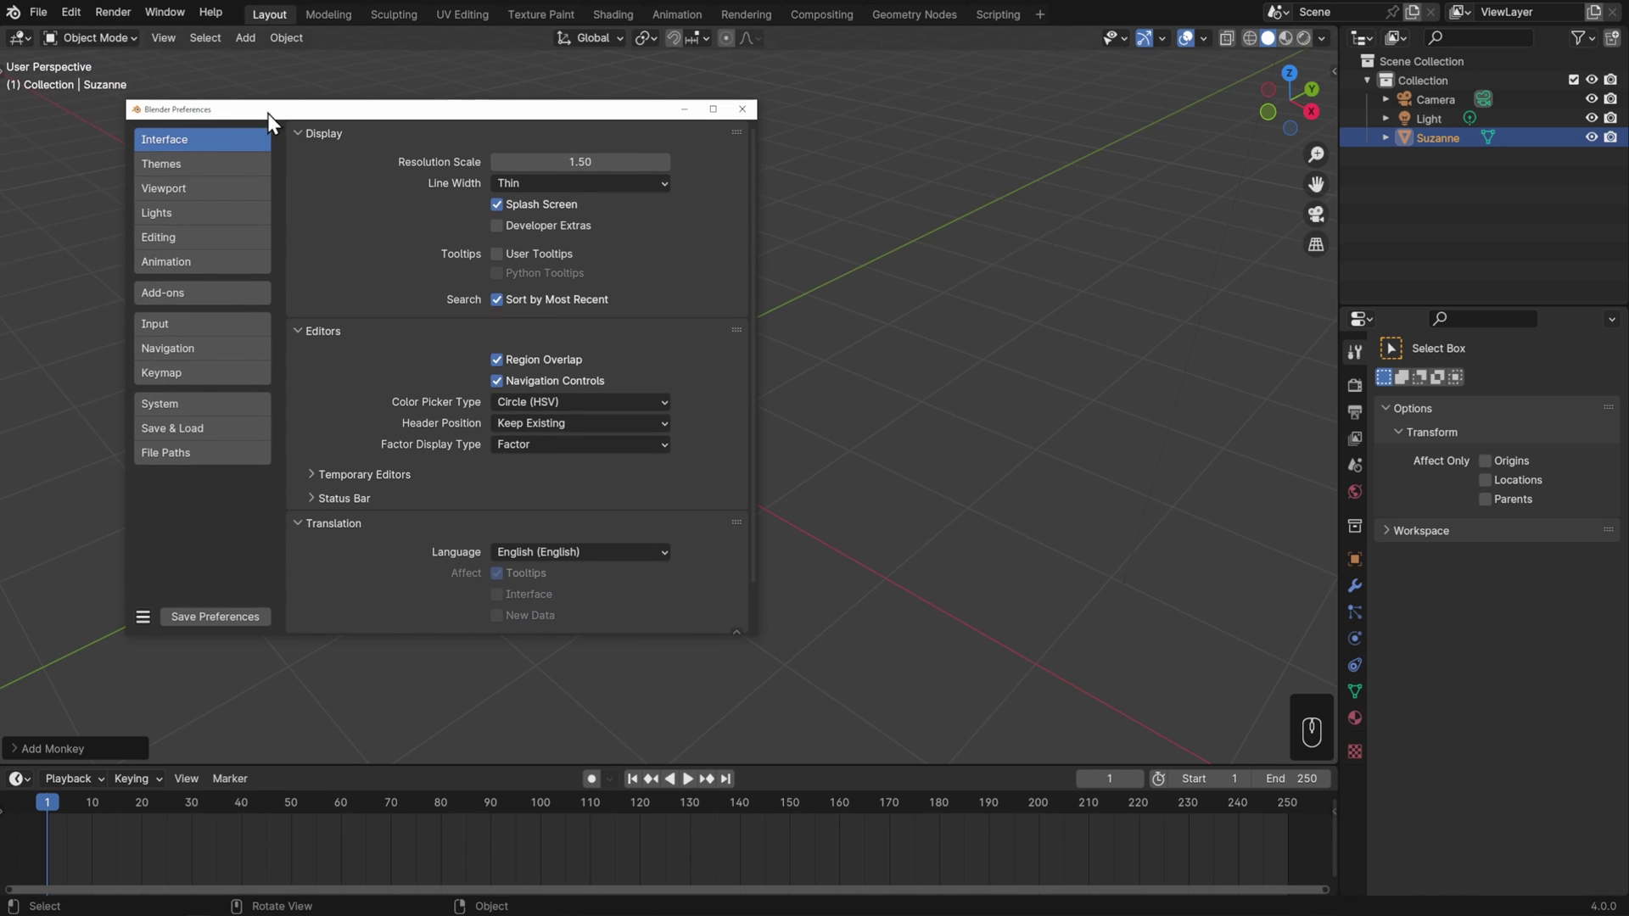
left_click_drag(560, 154, 602, 154)
double_click(562, 156)
type("1.5")
key("Return")
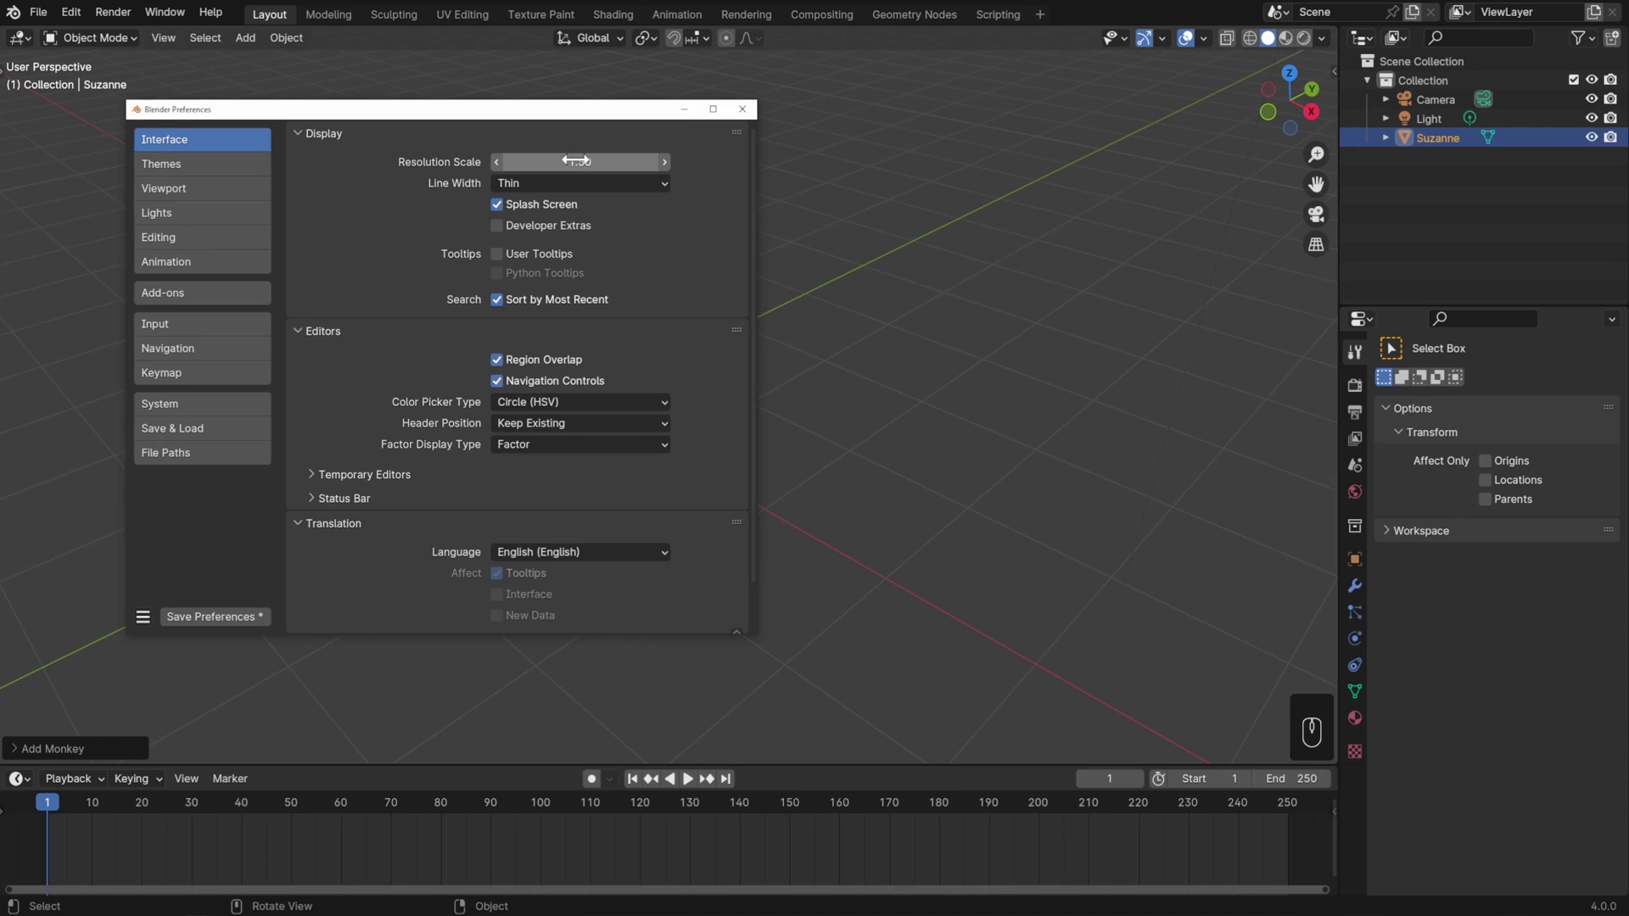
left_click(745, 110)
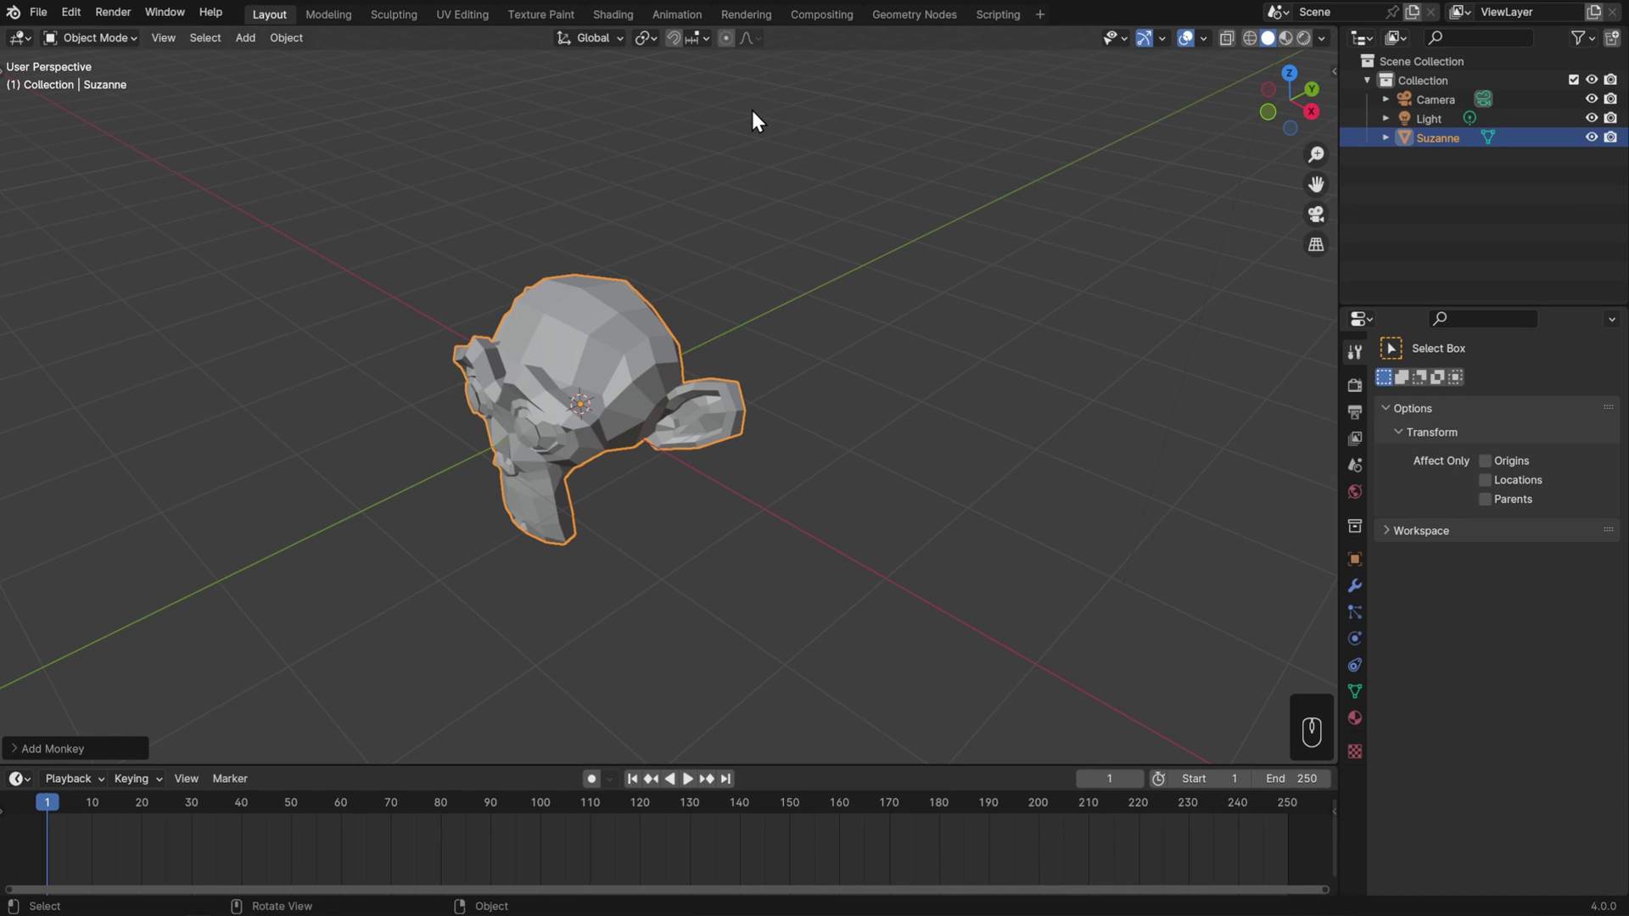
Step: Open the tool shelf with T, narrow it to icons only, and enlarge the icons slightly
key("t")
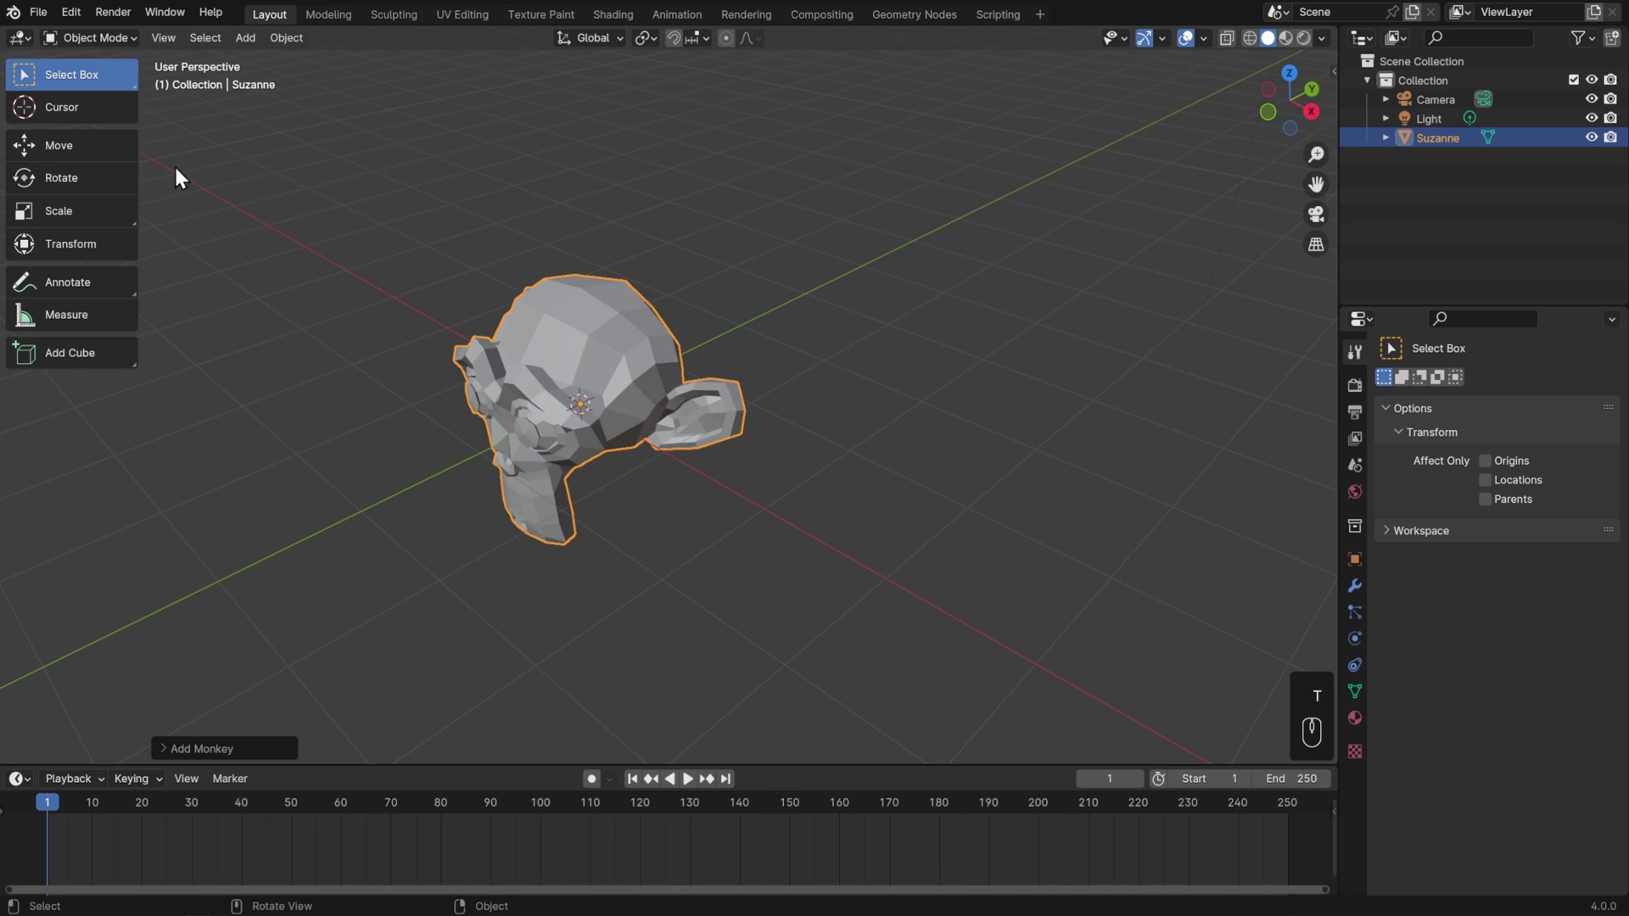
left_click_drag(140, 155, 52, 168)
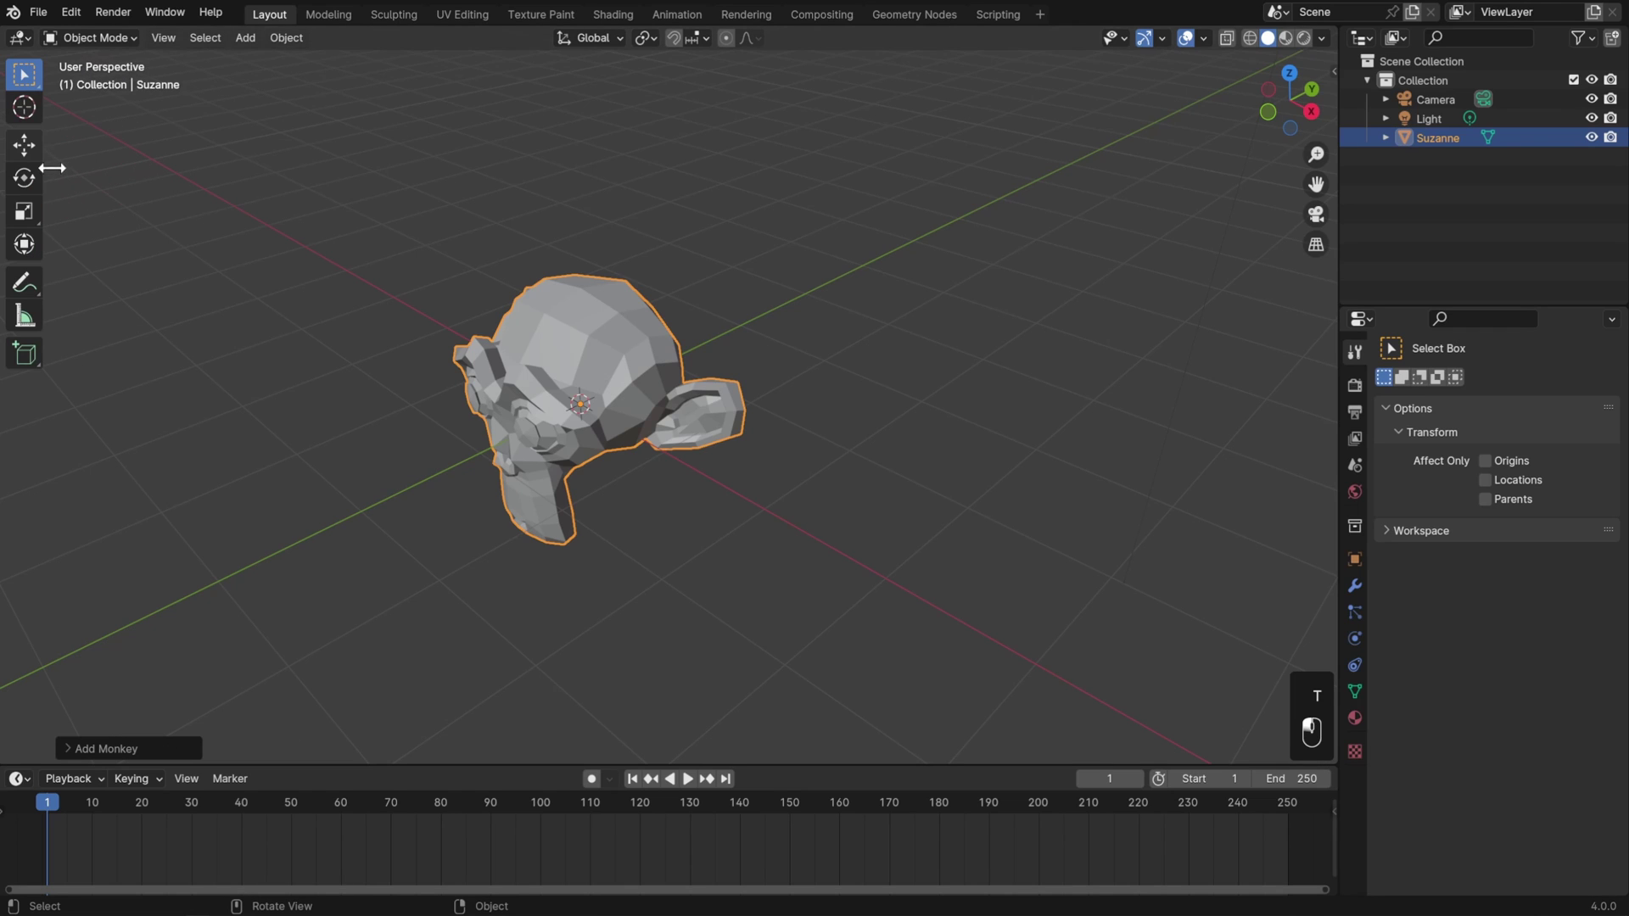
mouse_move(22, 183)
middle_mouse_down("ctrl")
mouse_move(23, 165)
mouse_move(23, 212)
middle_mouse_up("ctrl")
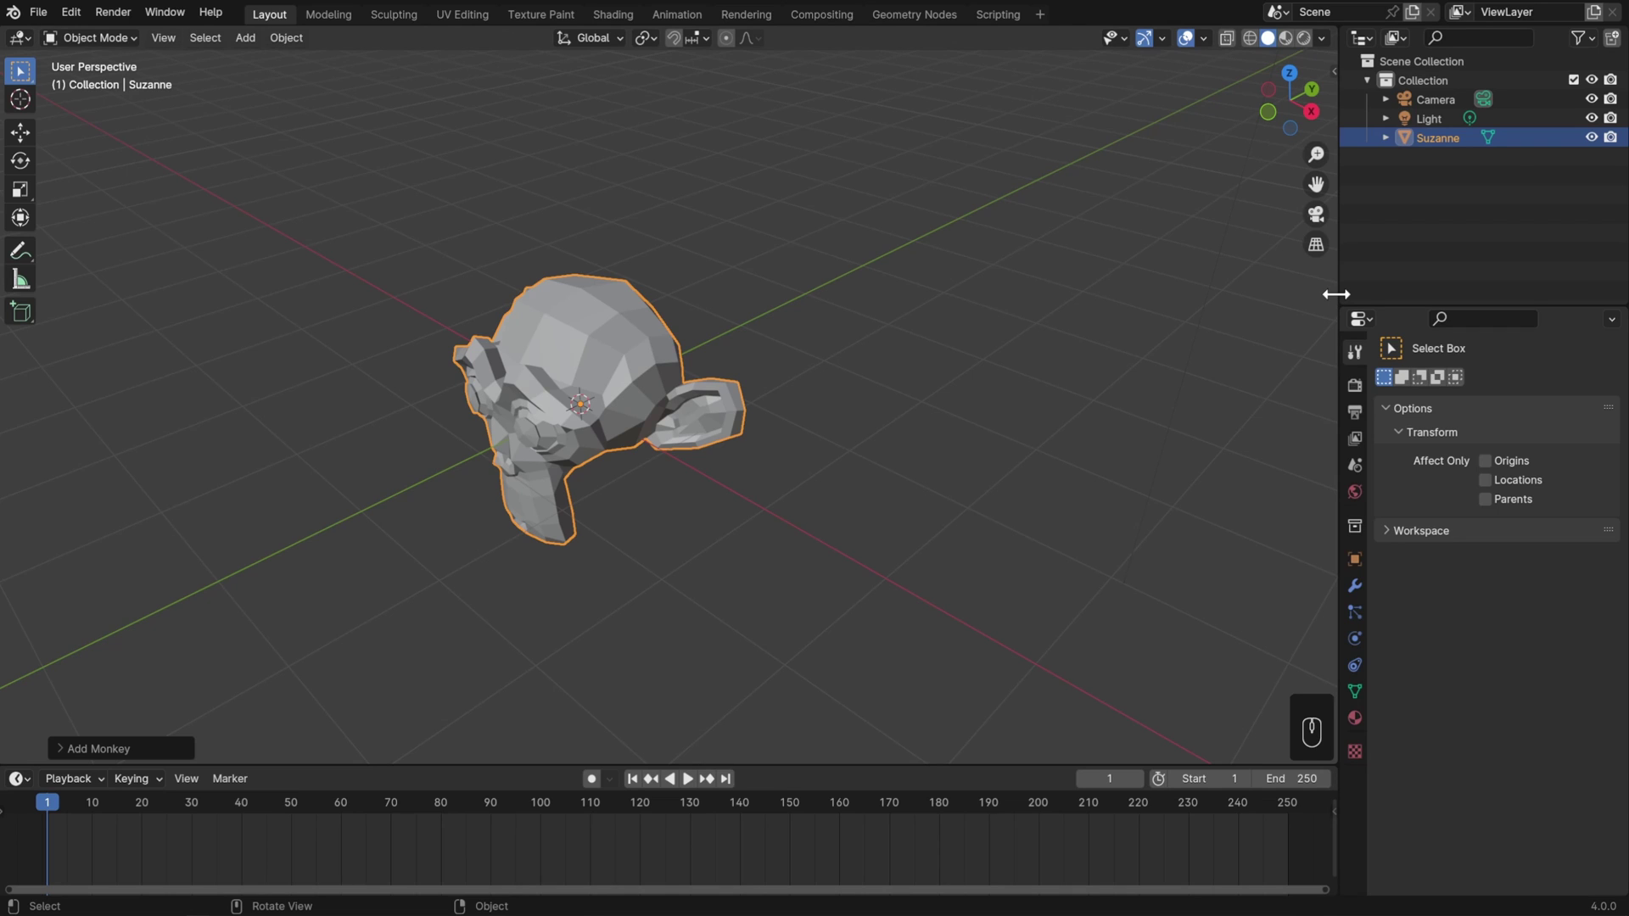
Step: Split the viewport vertically into two and set the left view to front orthographic
right_click(1336, 295)
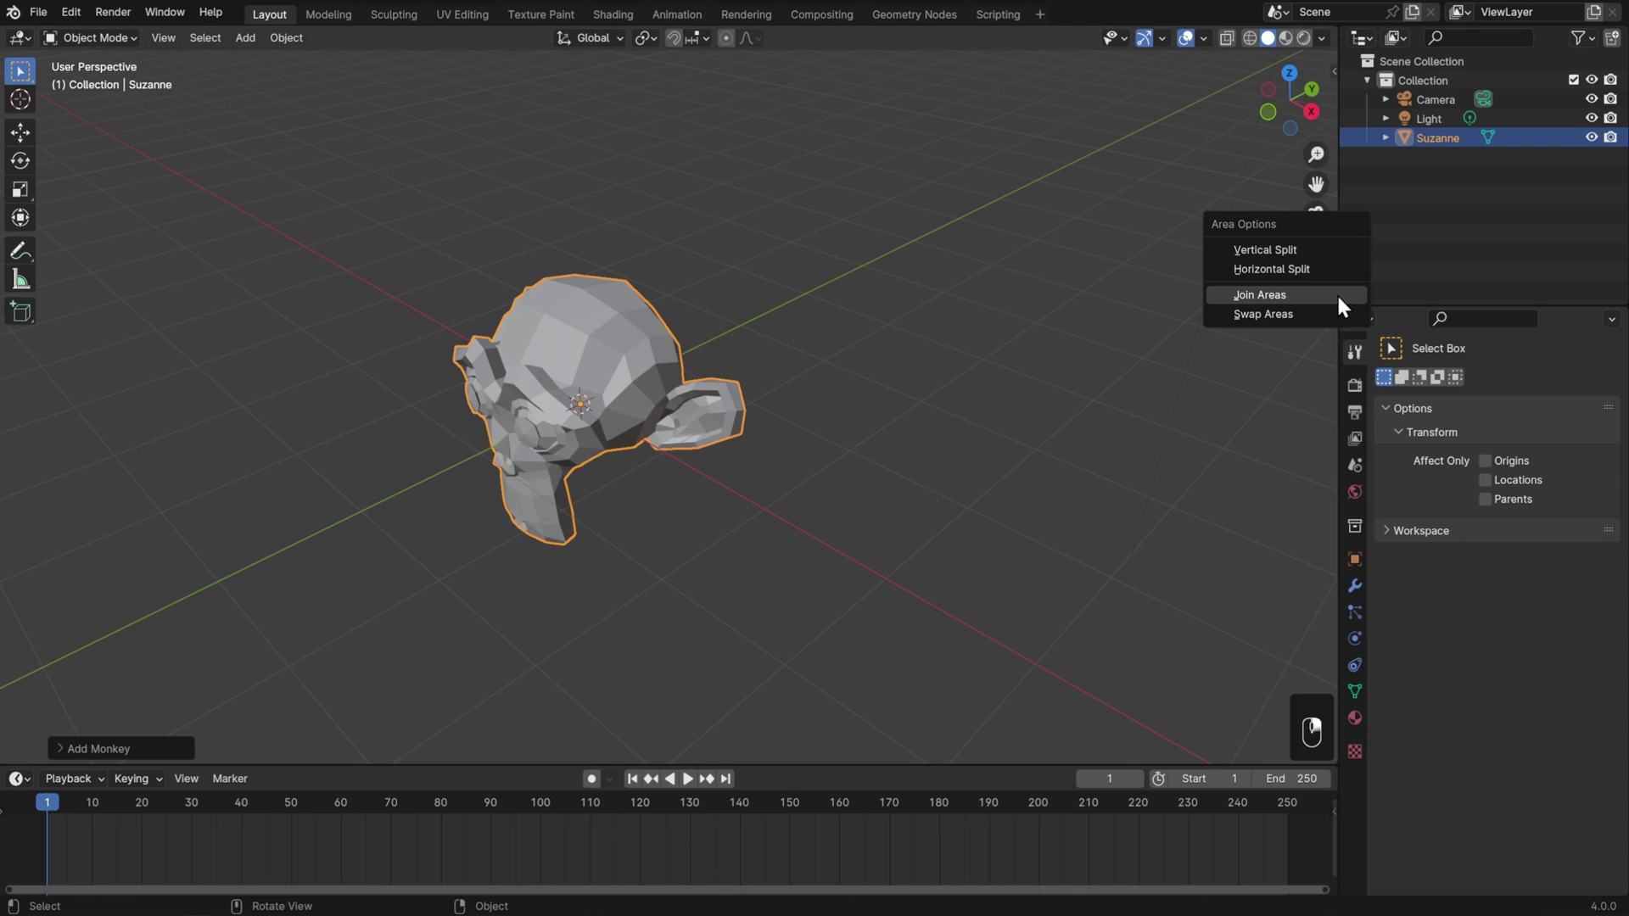
left_click(1339, 248)
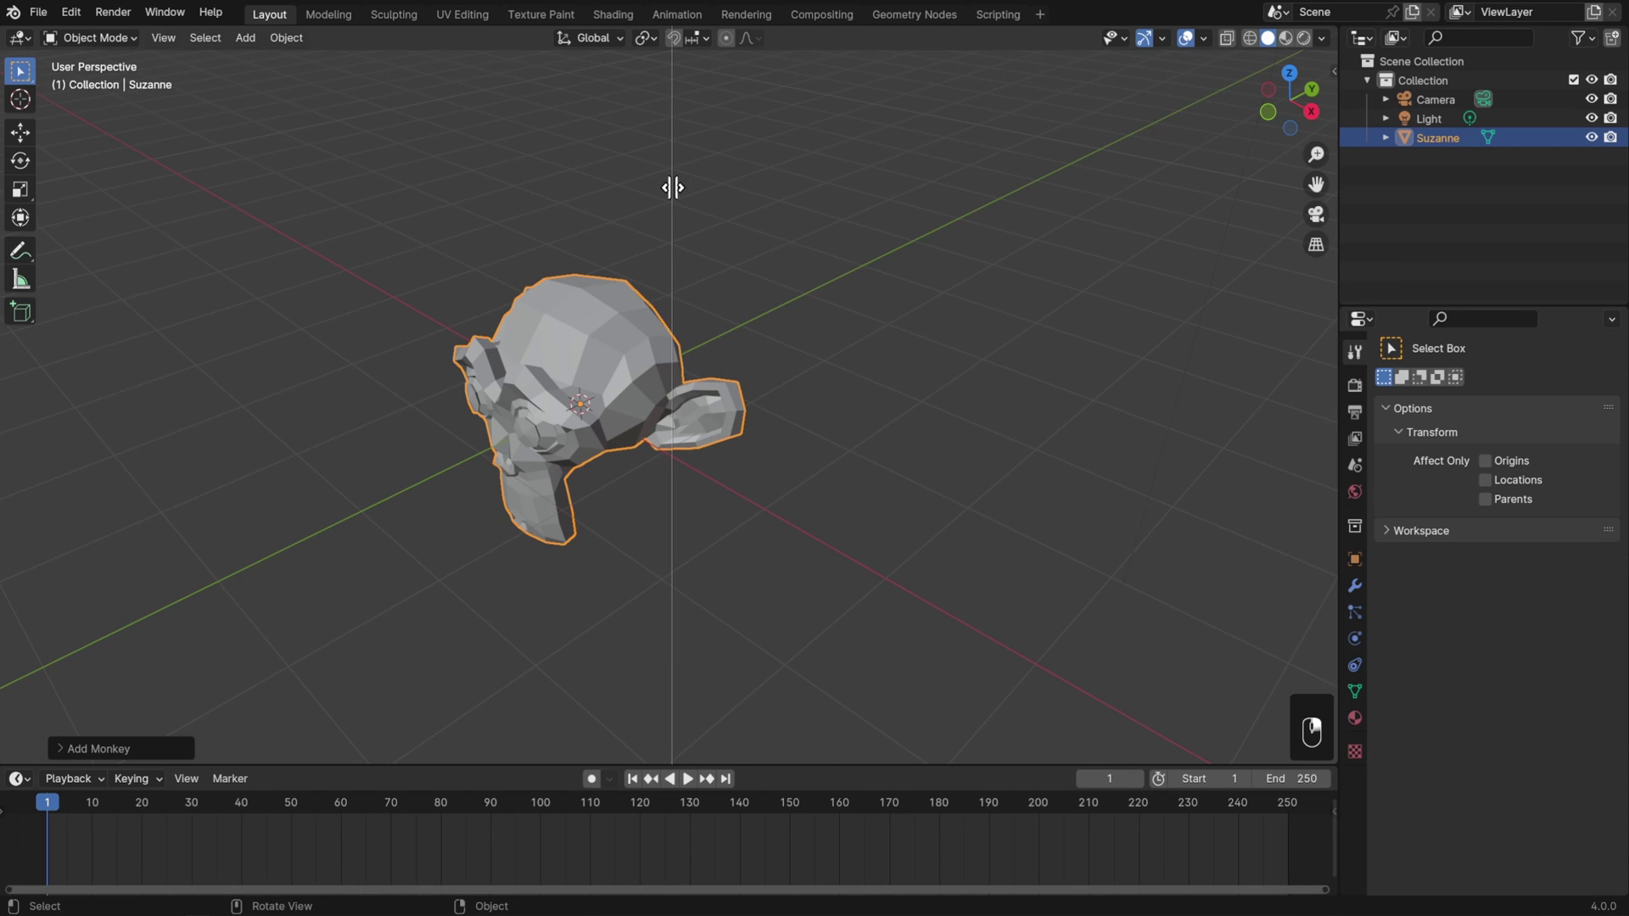
left_click(676, 186)
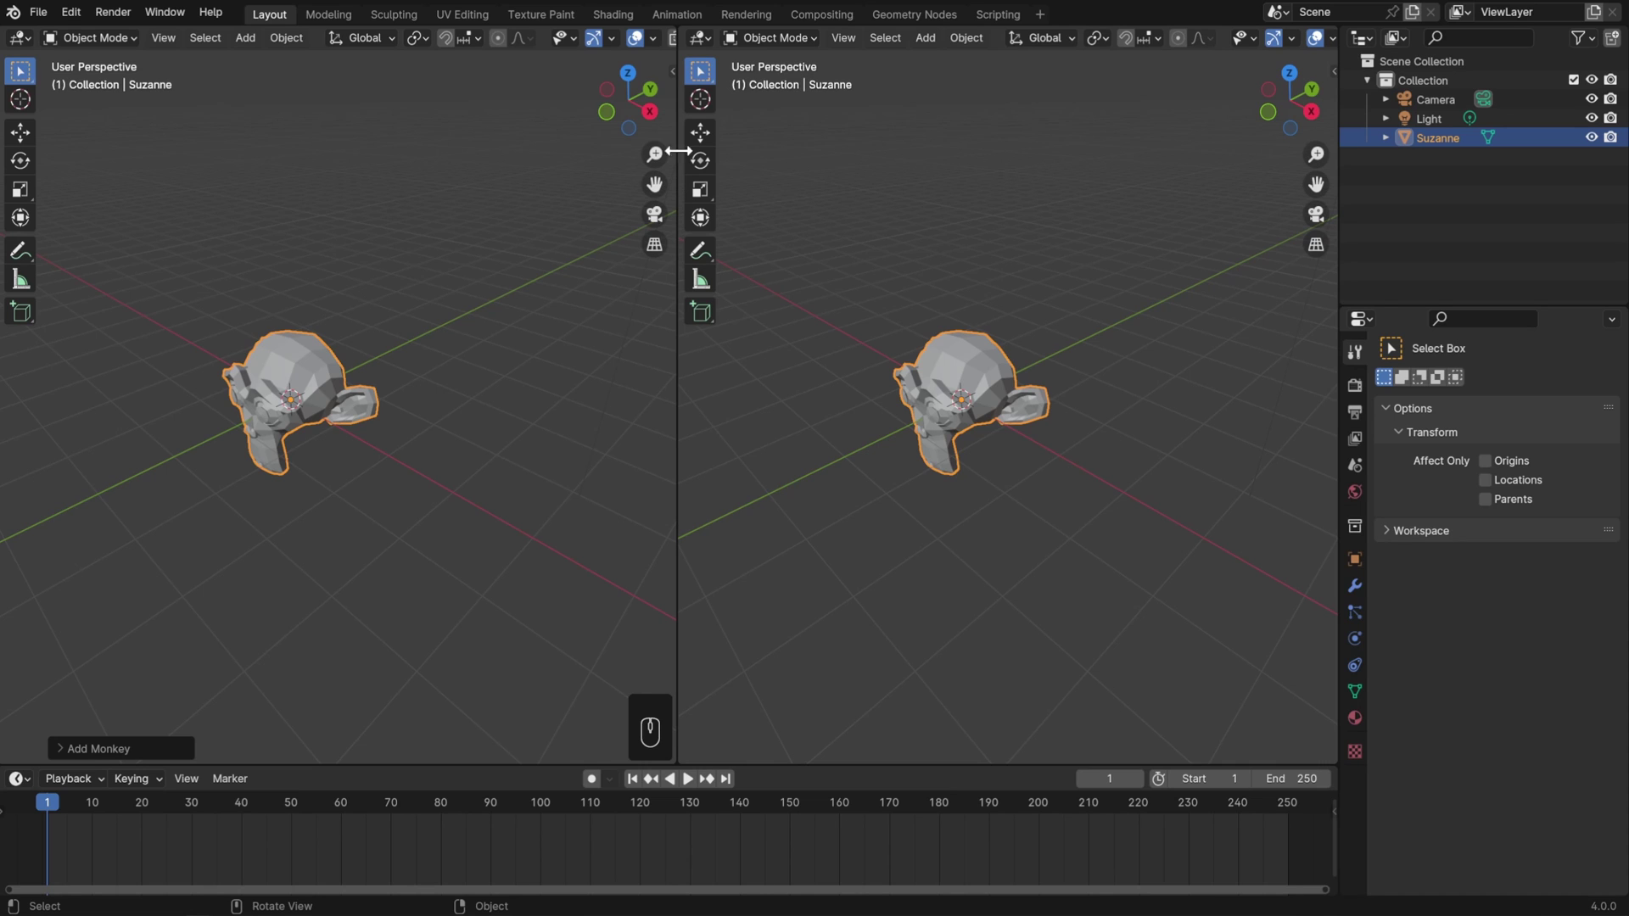
left_click(607, 116)
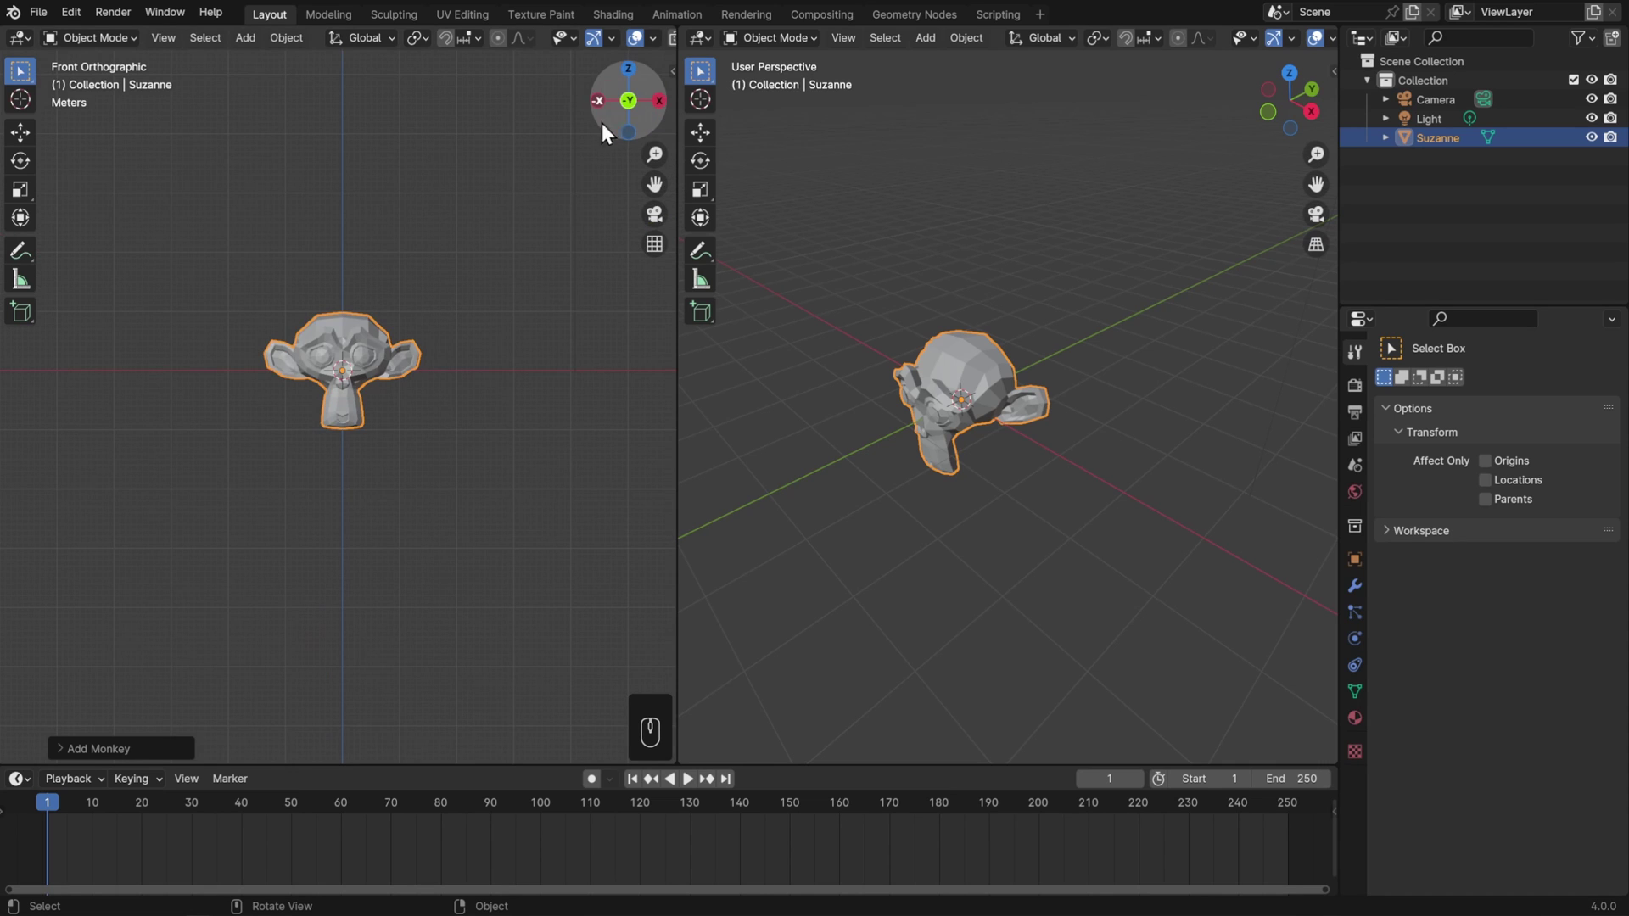
Step: Hide the left view's tool shelf, gizmo and overlays, then zoom and pan onto Suzanne
key("t")
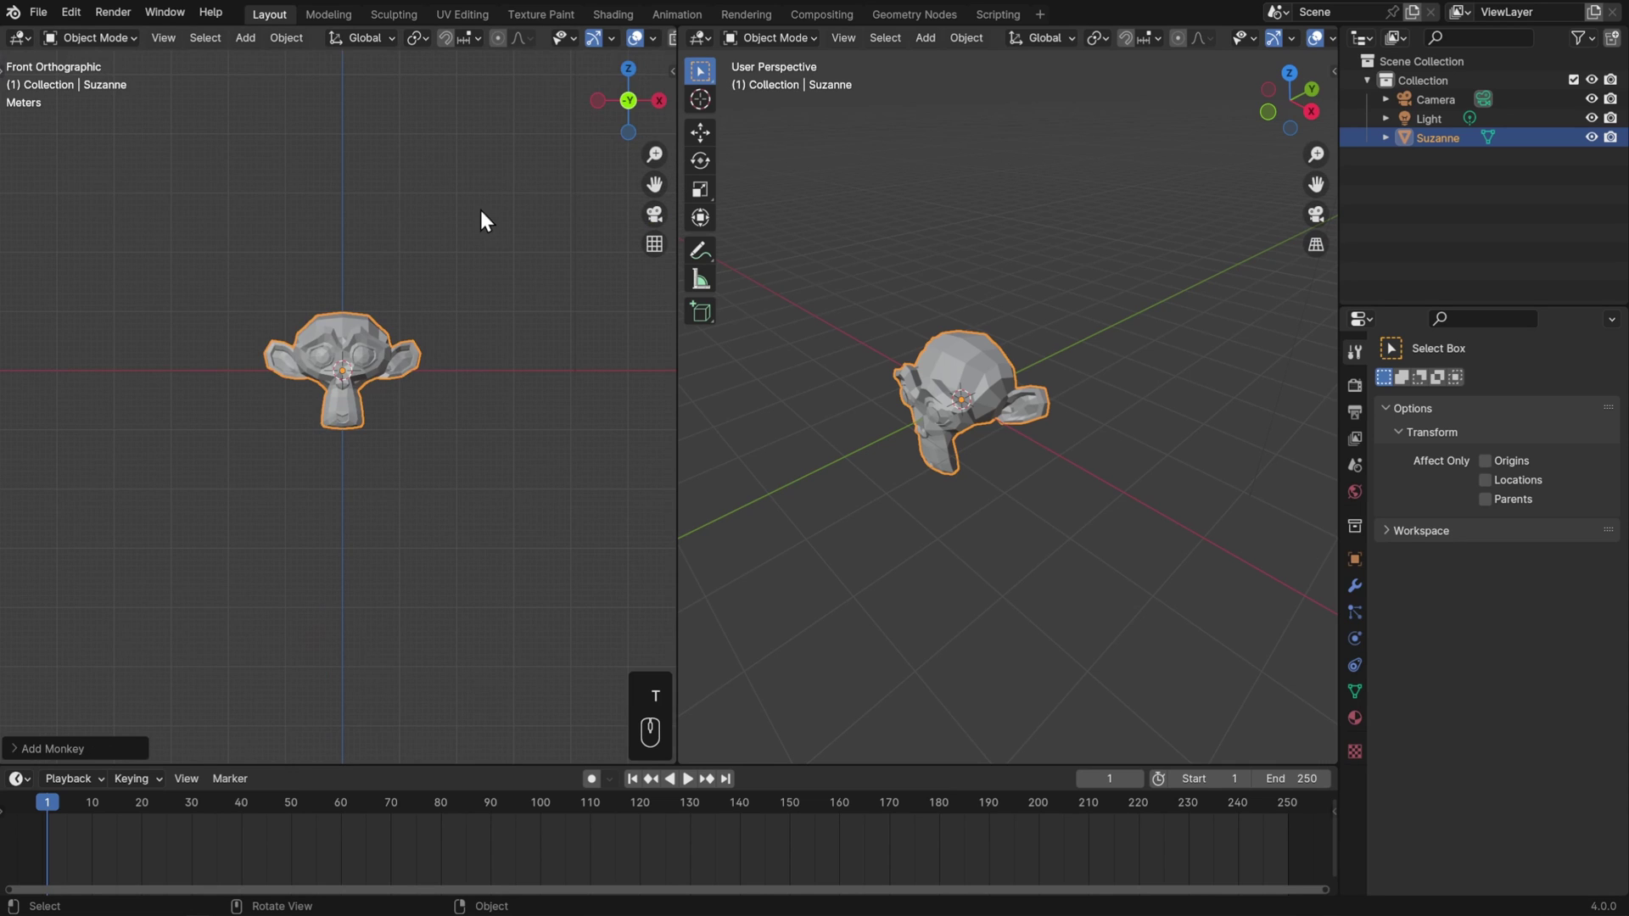
left_click(592, 37)
left_click(634, 37)
scroll(441, 378, "up", 4)
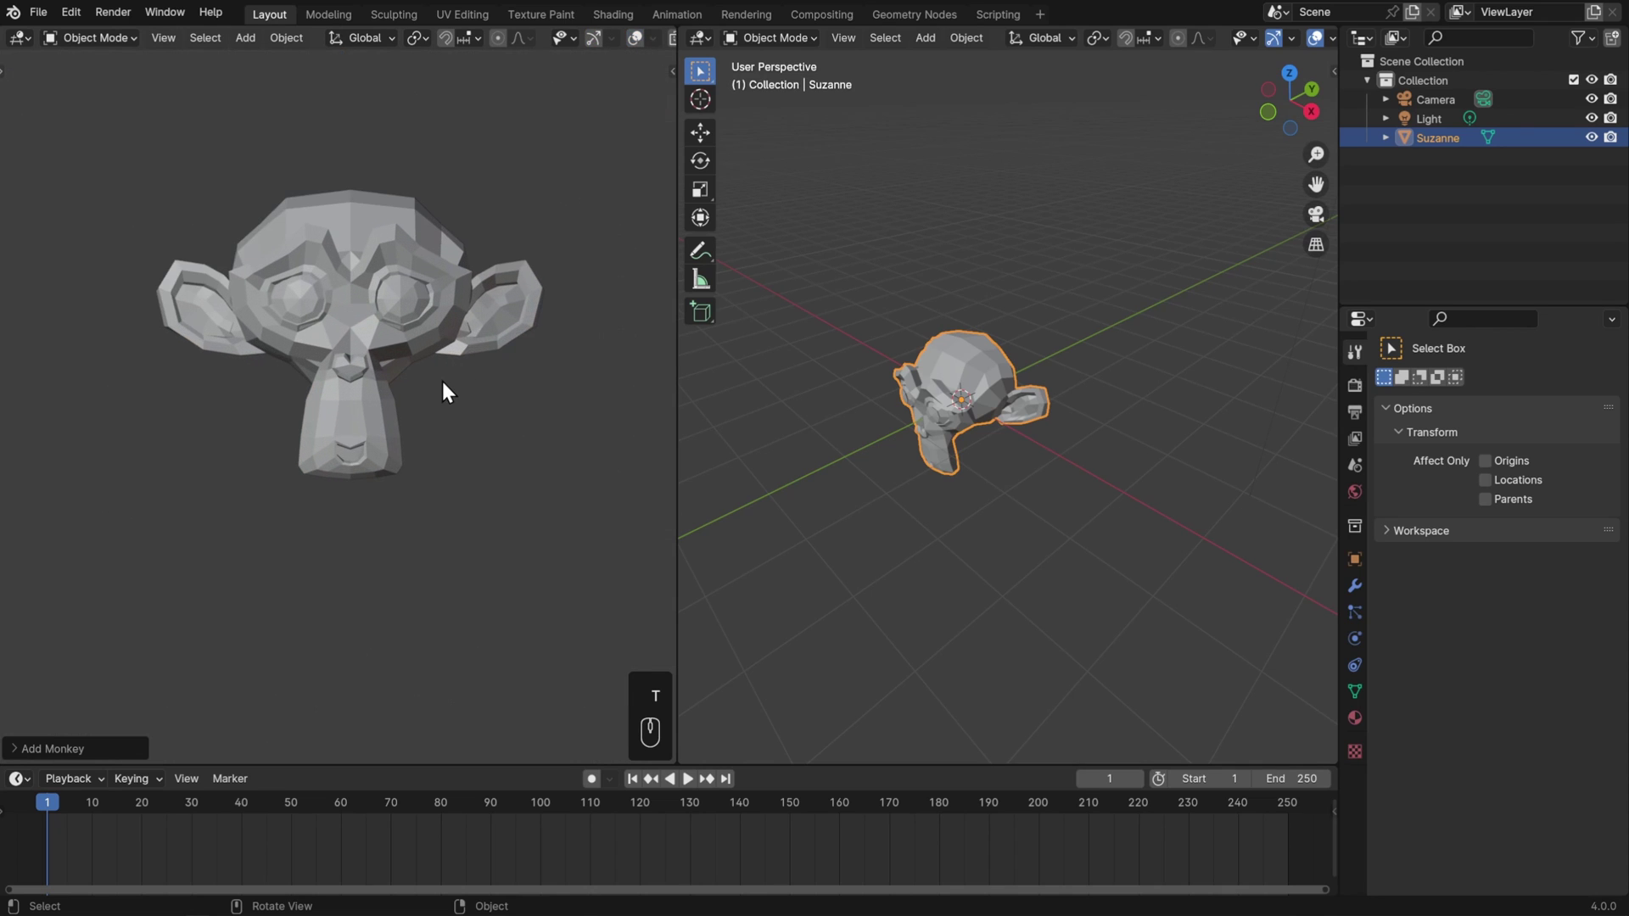
scroll(458, 365, "up", 1, "shift")
scroll(470, 339, "up", 2)
middle_click_drag(471, 340, 487, 347, "shift")
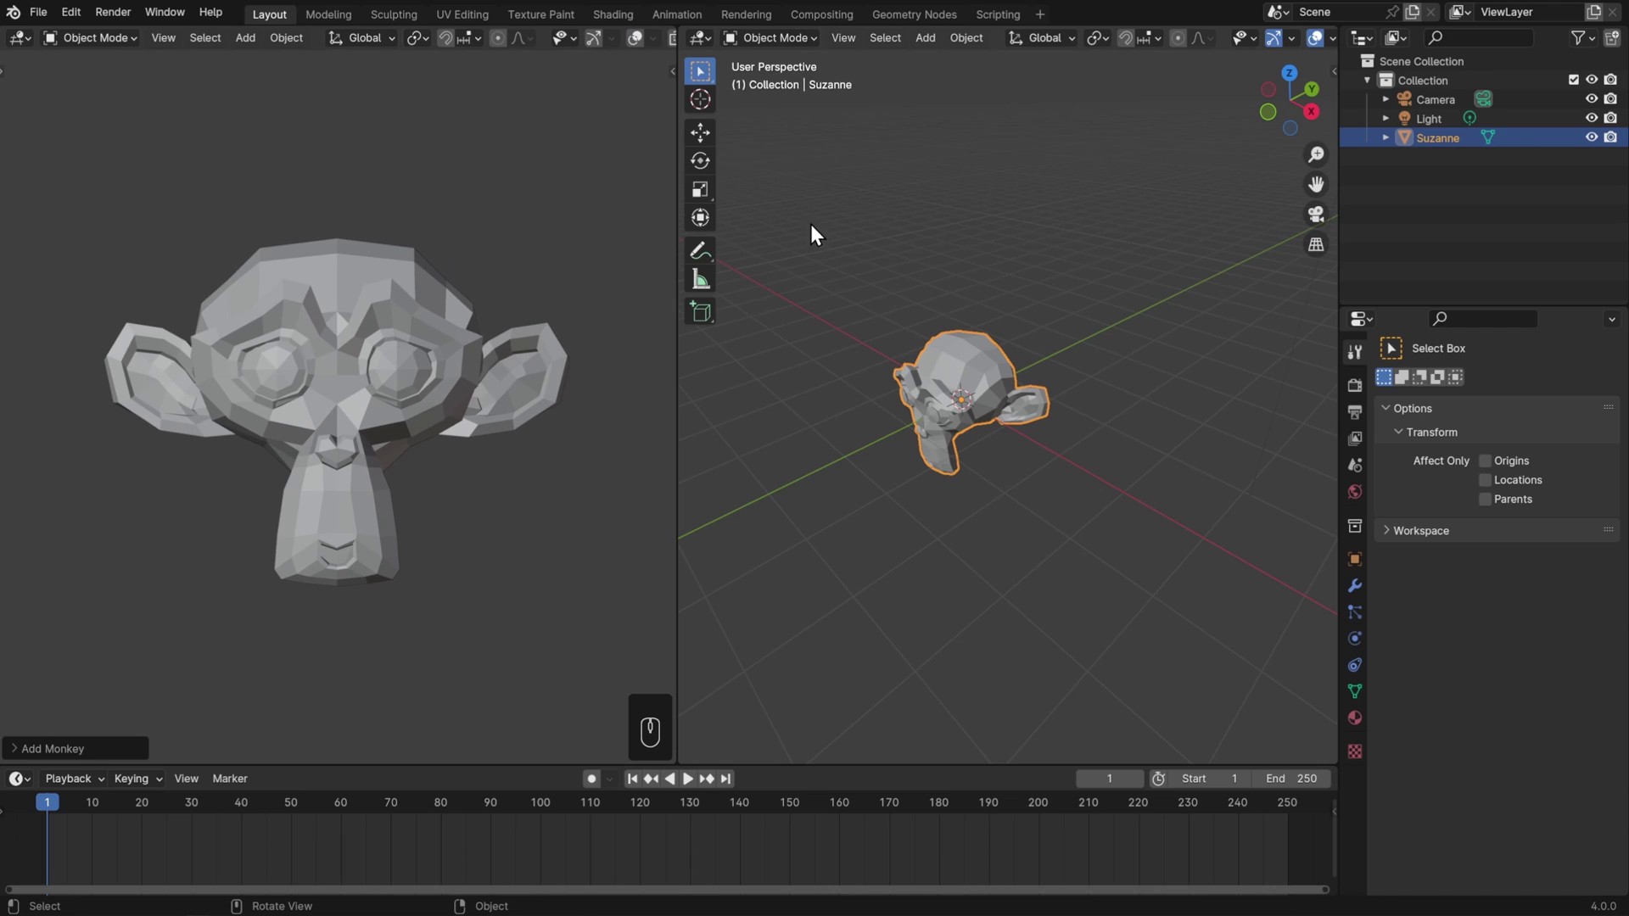
Step: Show the left viewport's toolbar again and make the Rotate tool active
key("t")
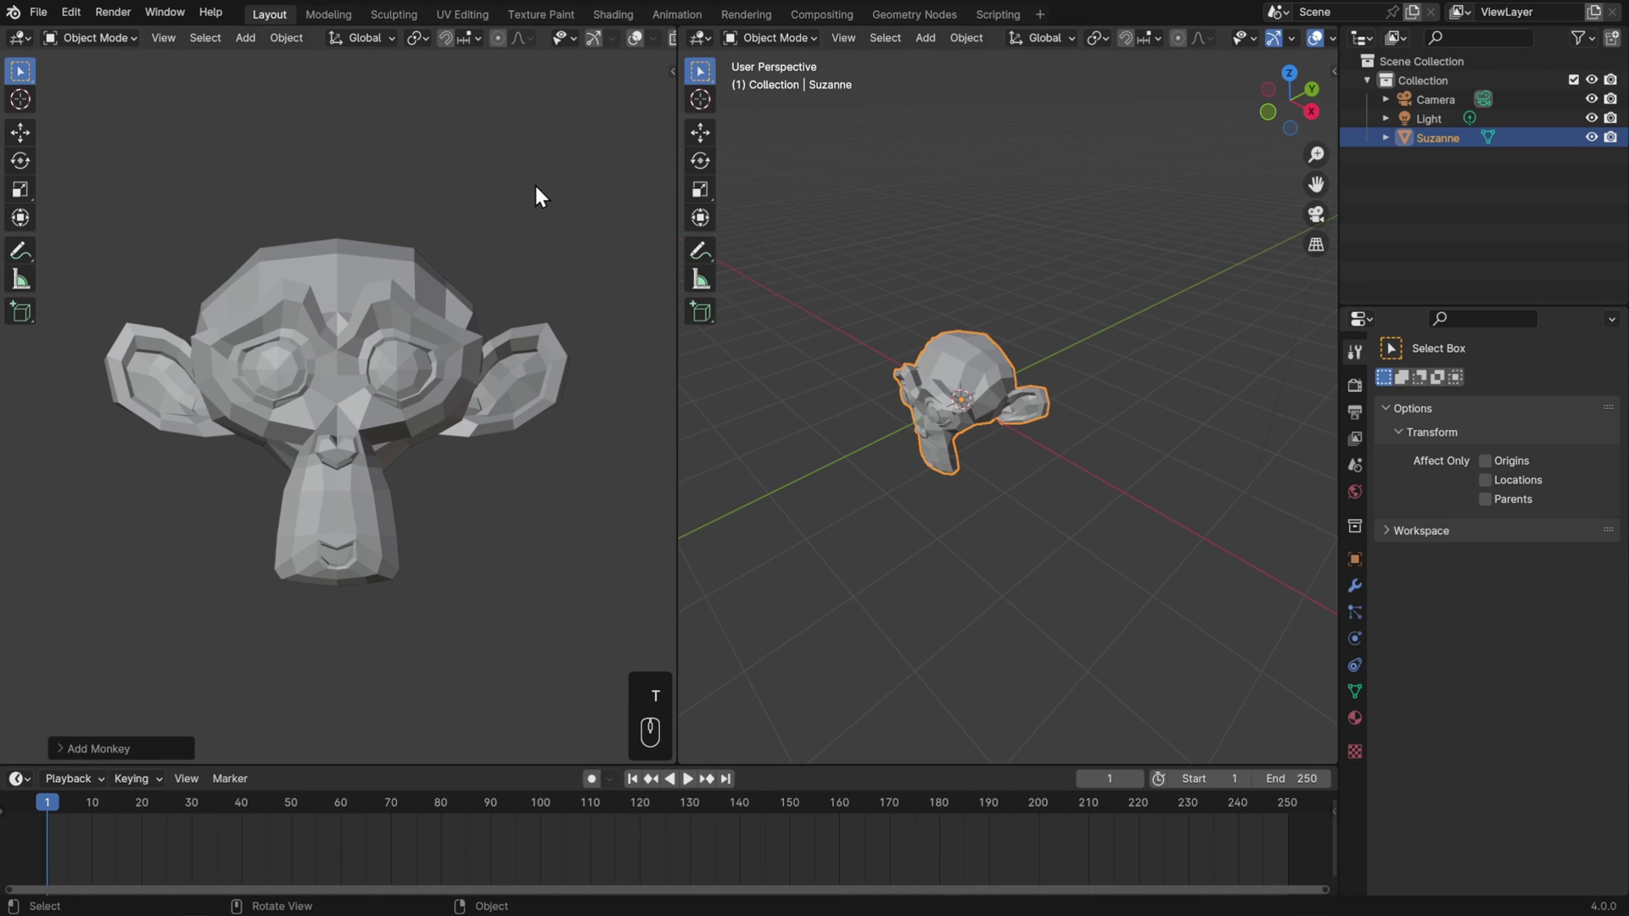
left_click(25, 133)
left_click(26, 159)
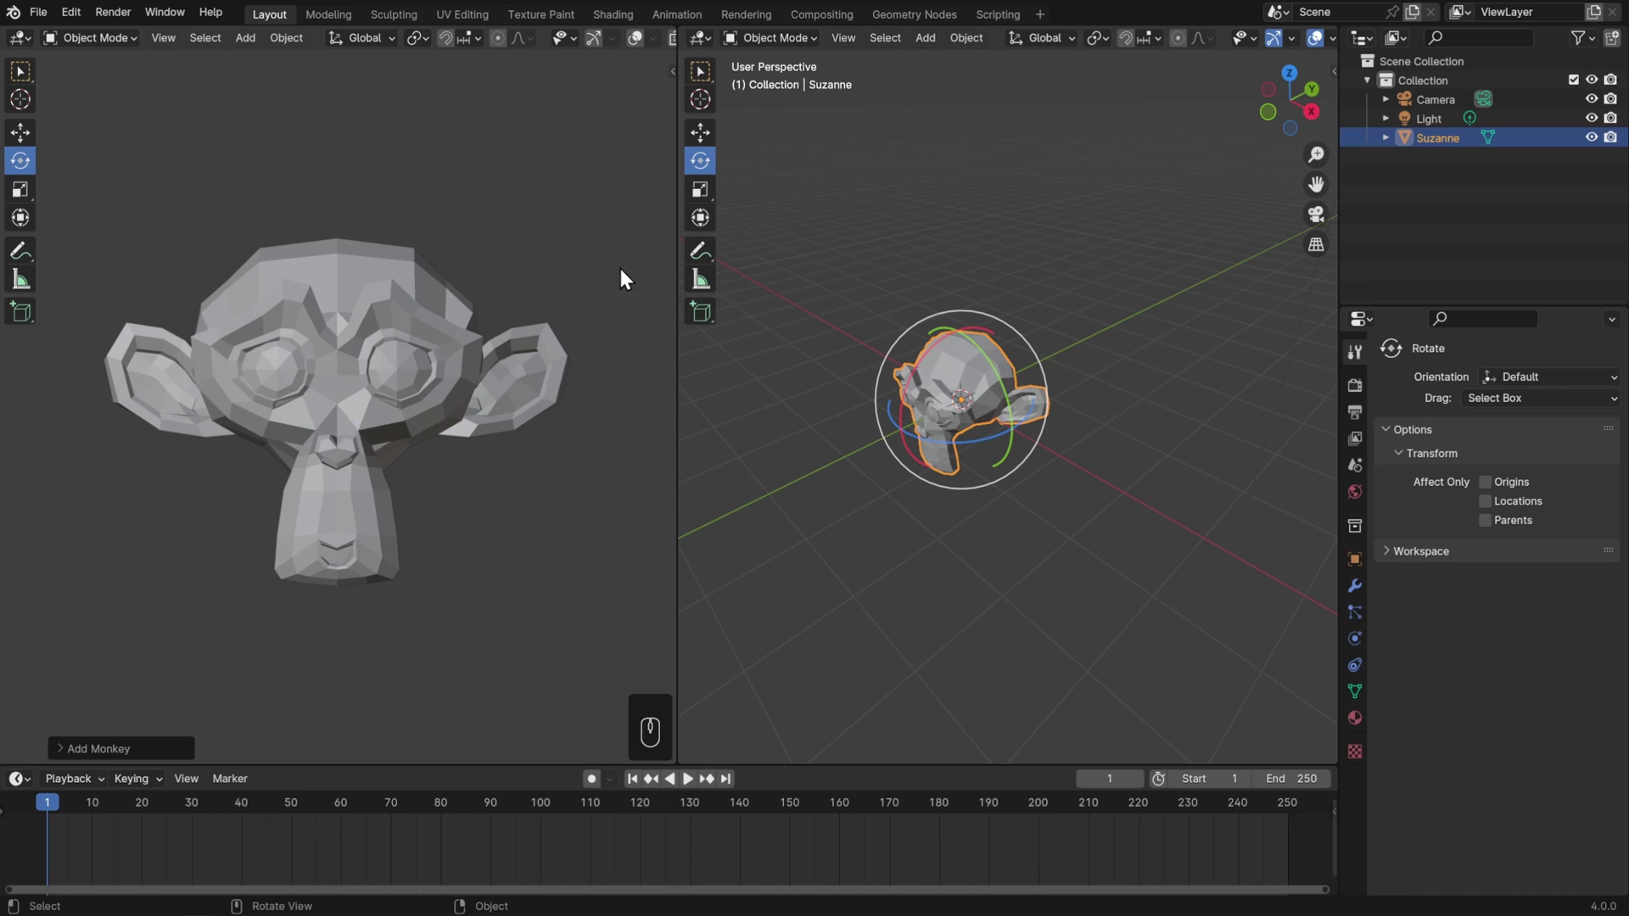
Step: Split the left viewport horizontally into stacked top and bottom views of Suzanne
right_click(675, 271)
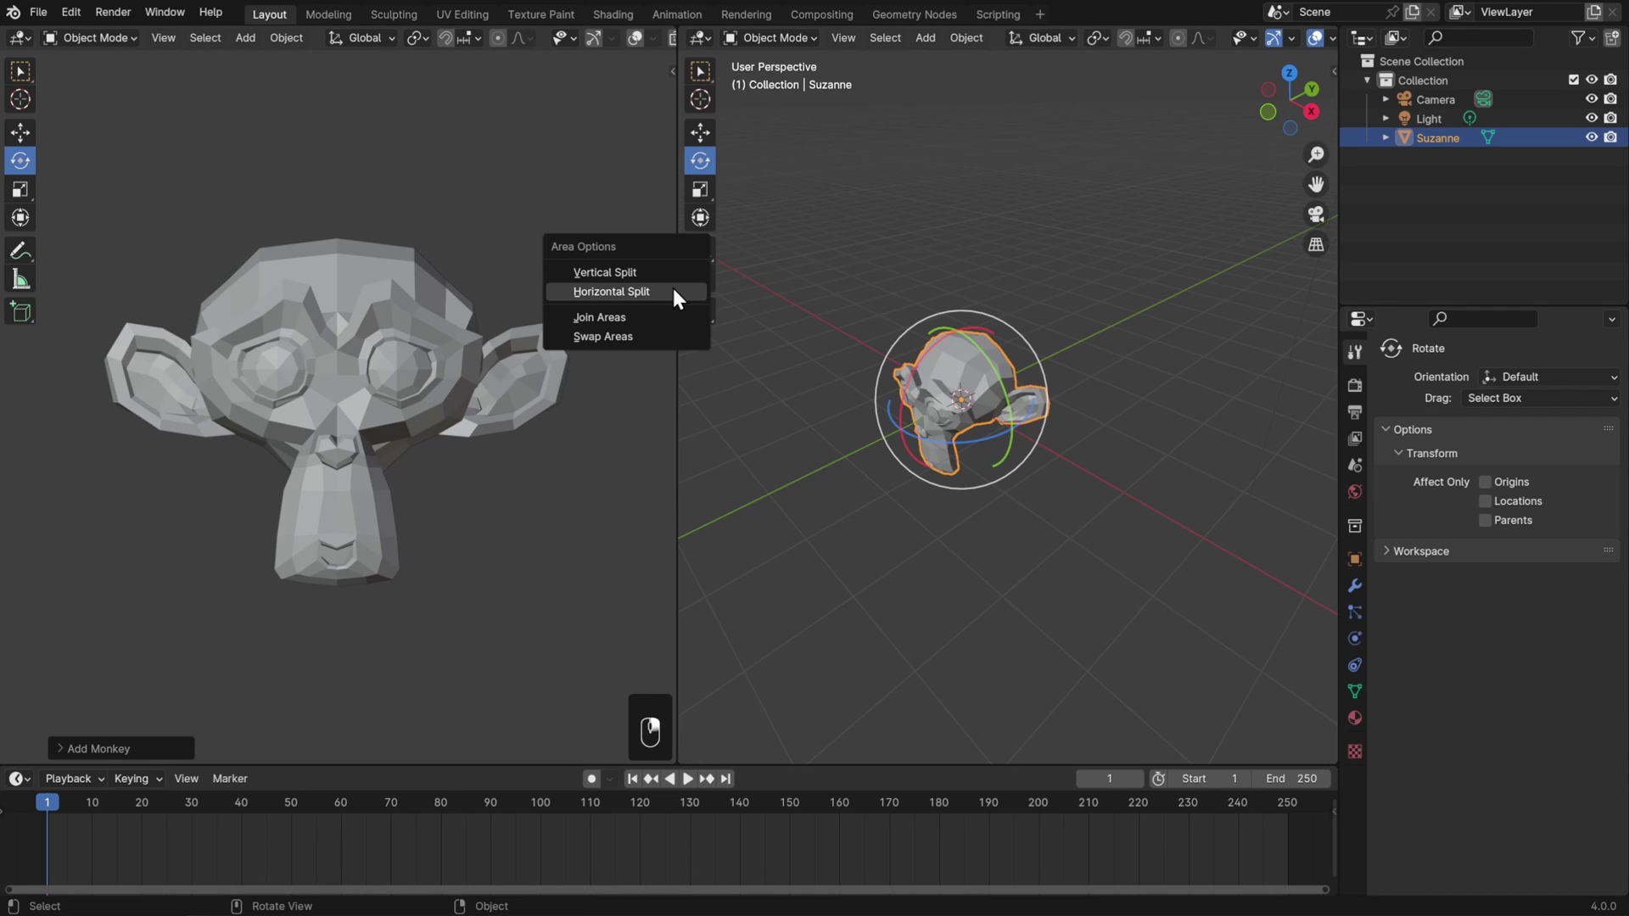
left_click(670, 290)
left_click(626, 373)
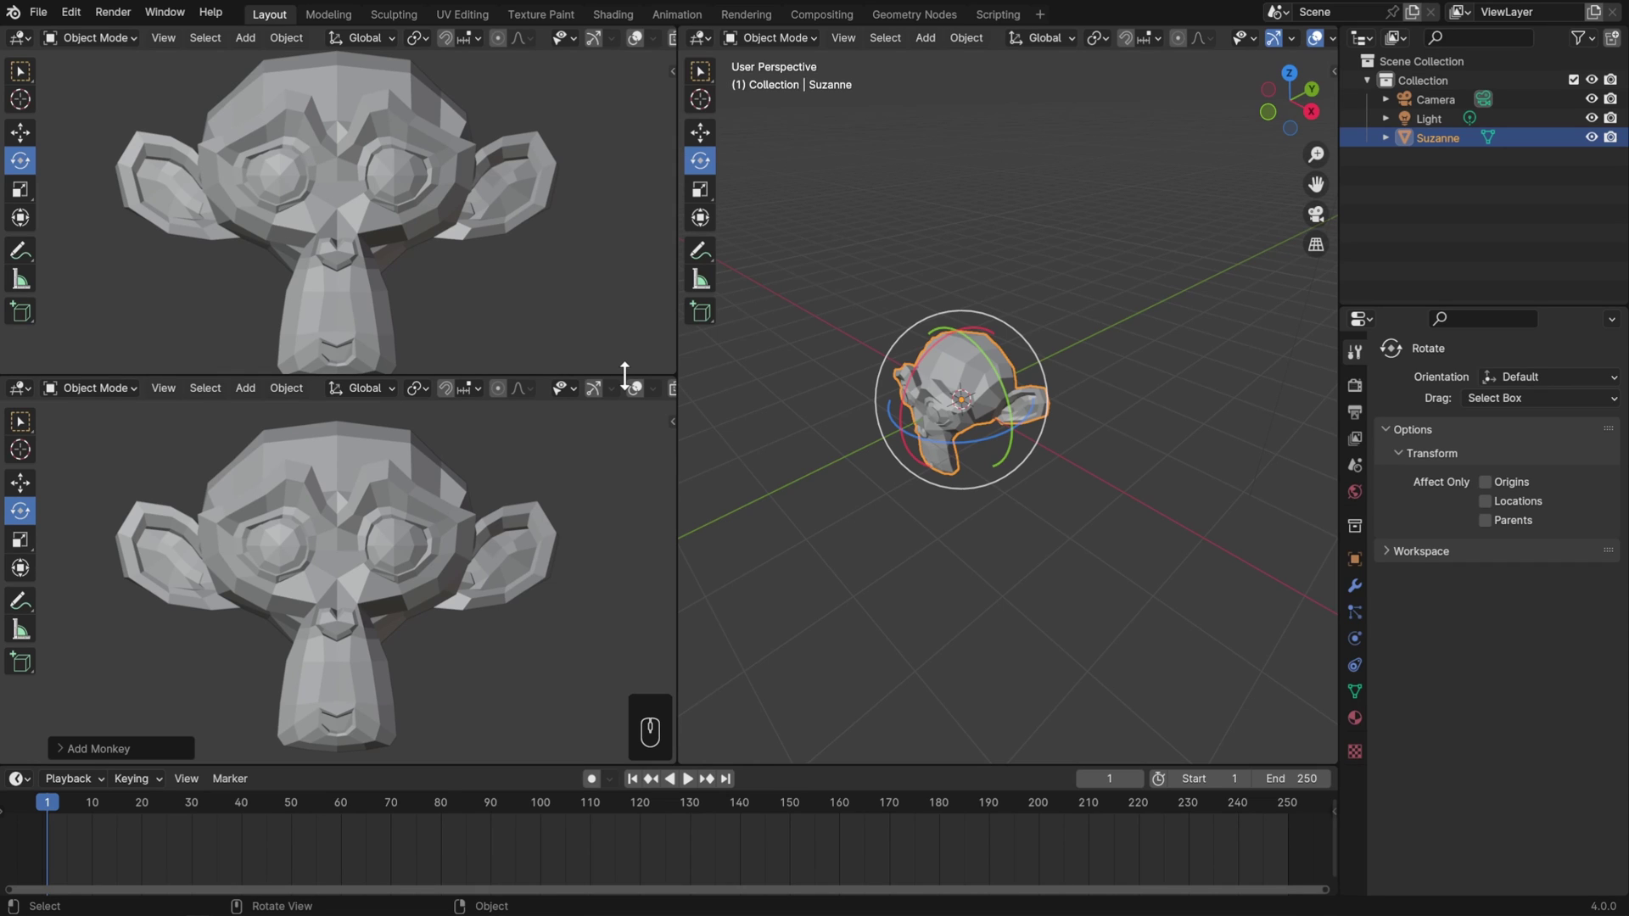
Step: Join the bottom left view into the top one, restoring a single left view
right_click(624, 376)
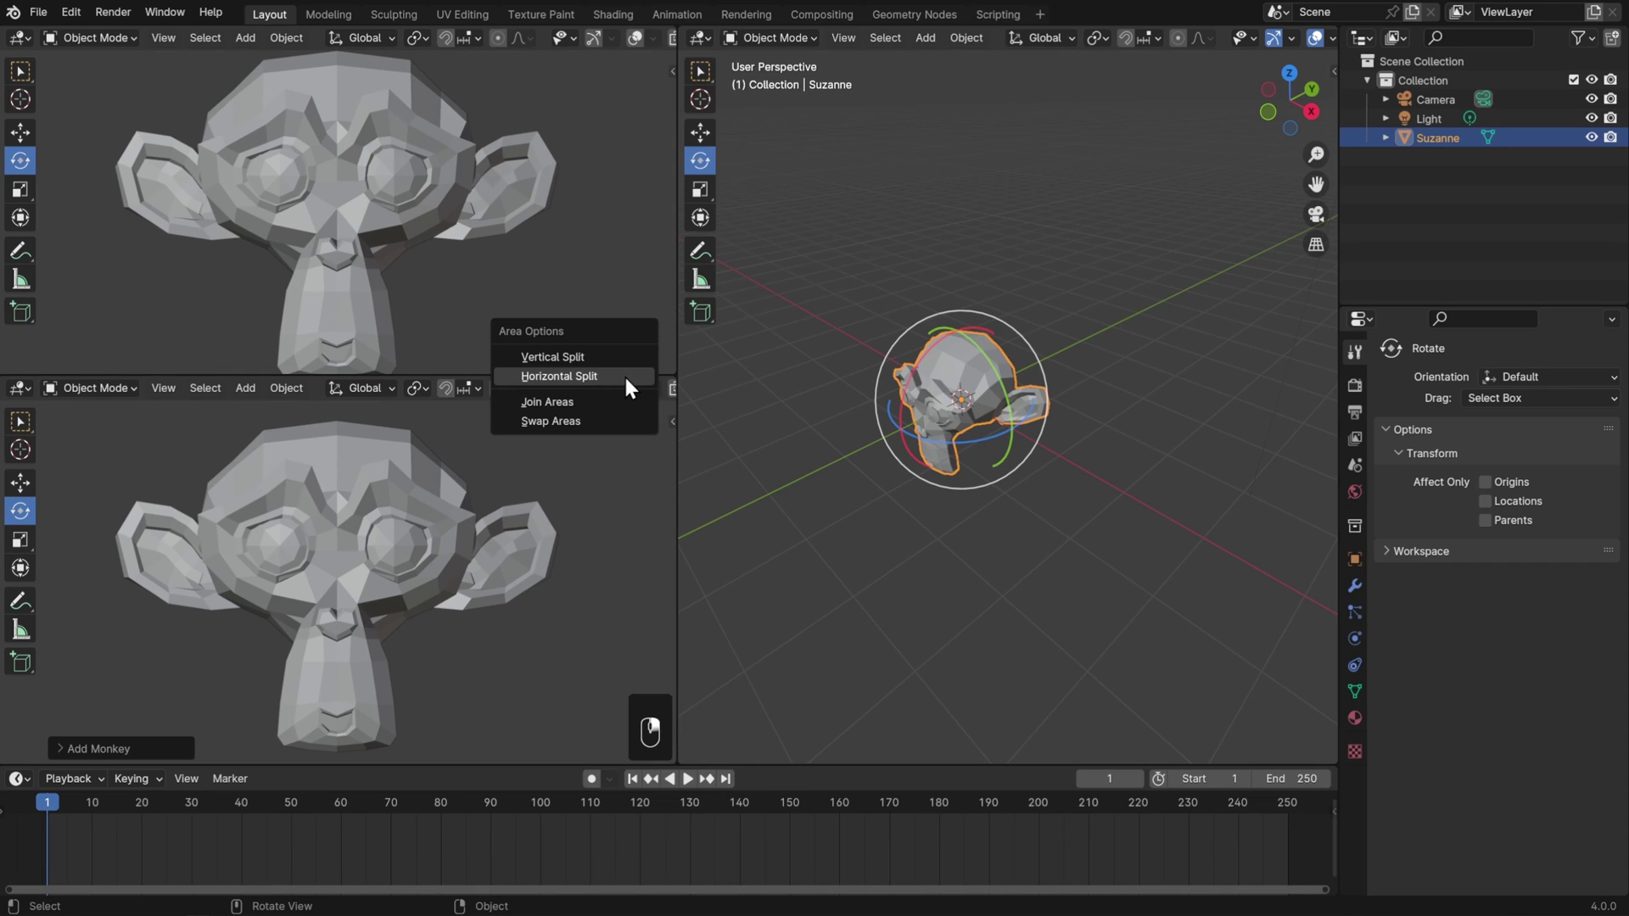
left_click(620, 390)
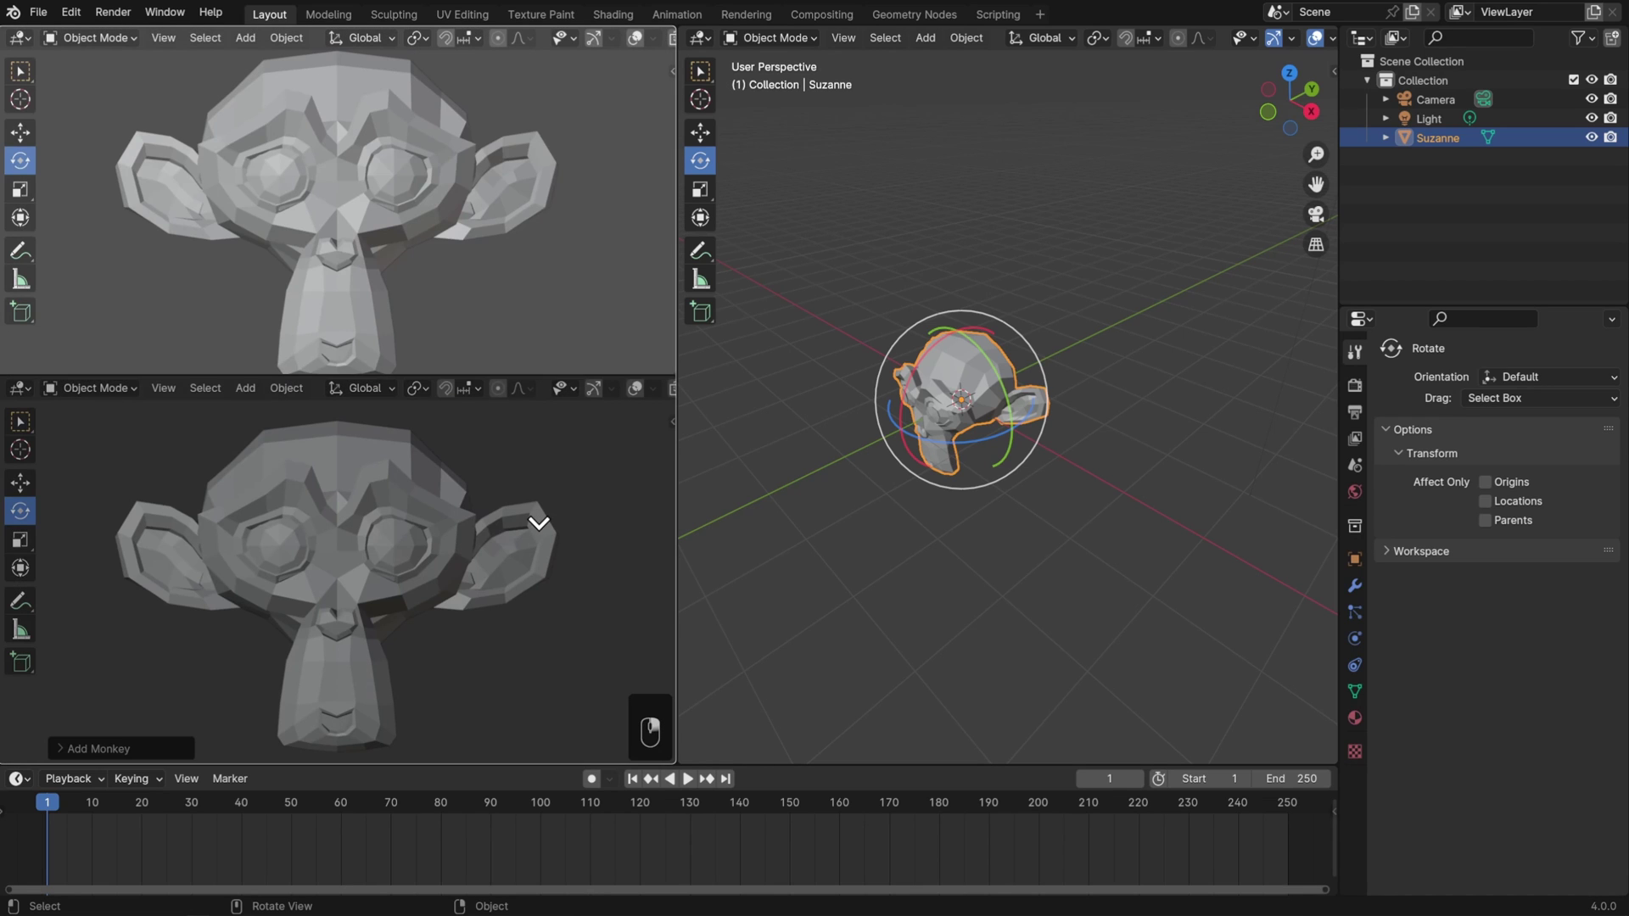
left_click(539, 524)
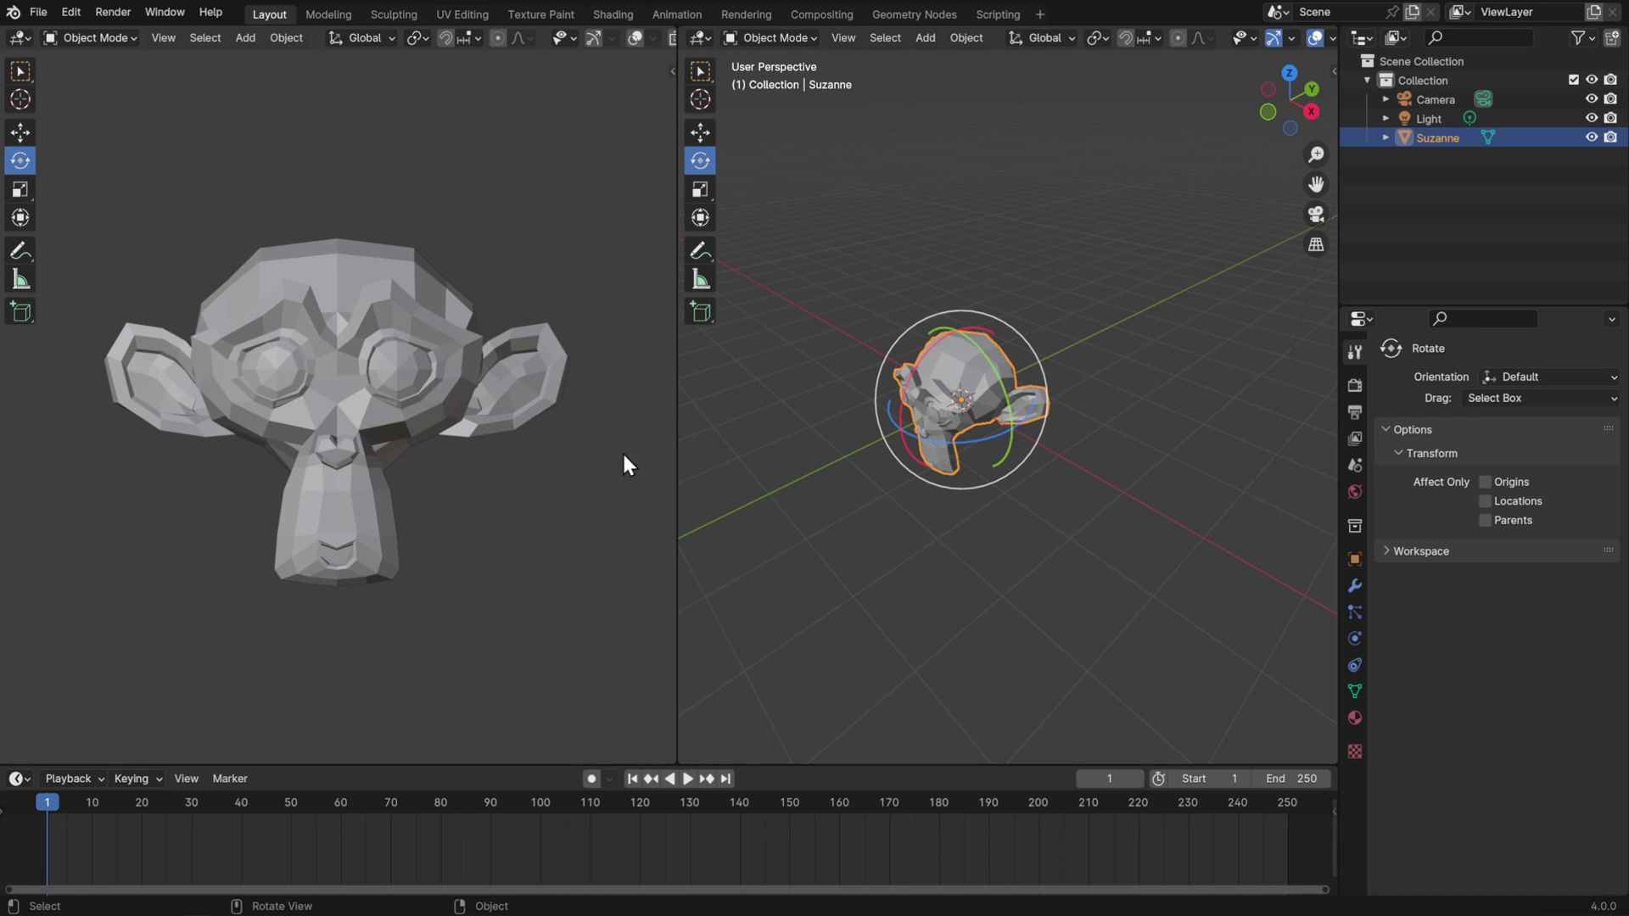
Step: Join the left view into the right 3D viewport so one view fills the width
right_click(676, 437)
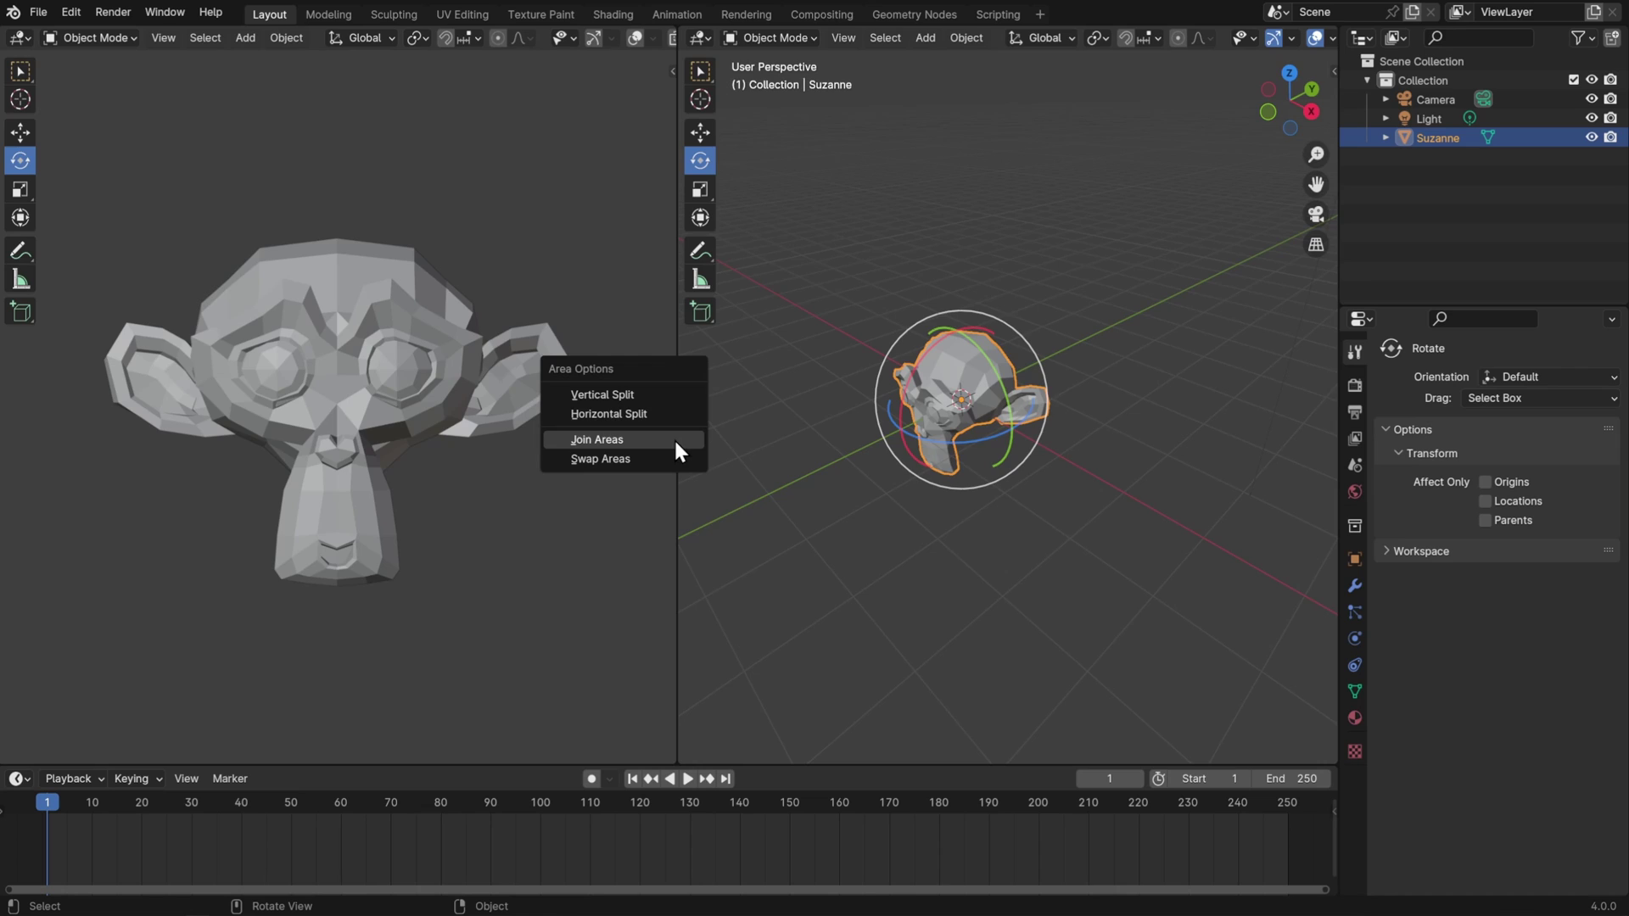
left_click(675, 441)
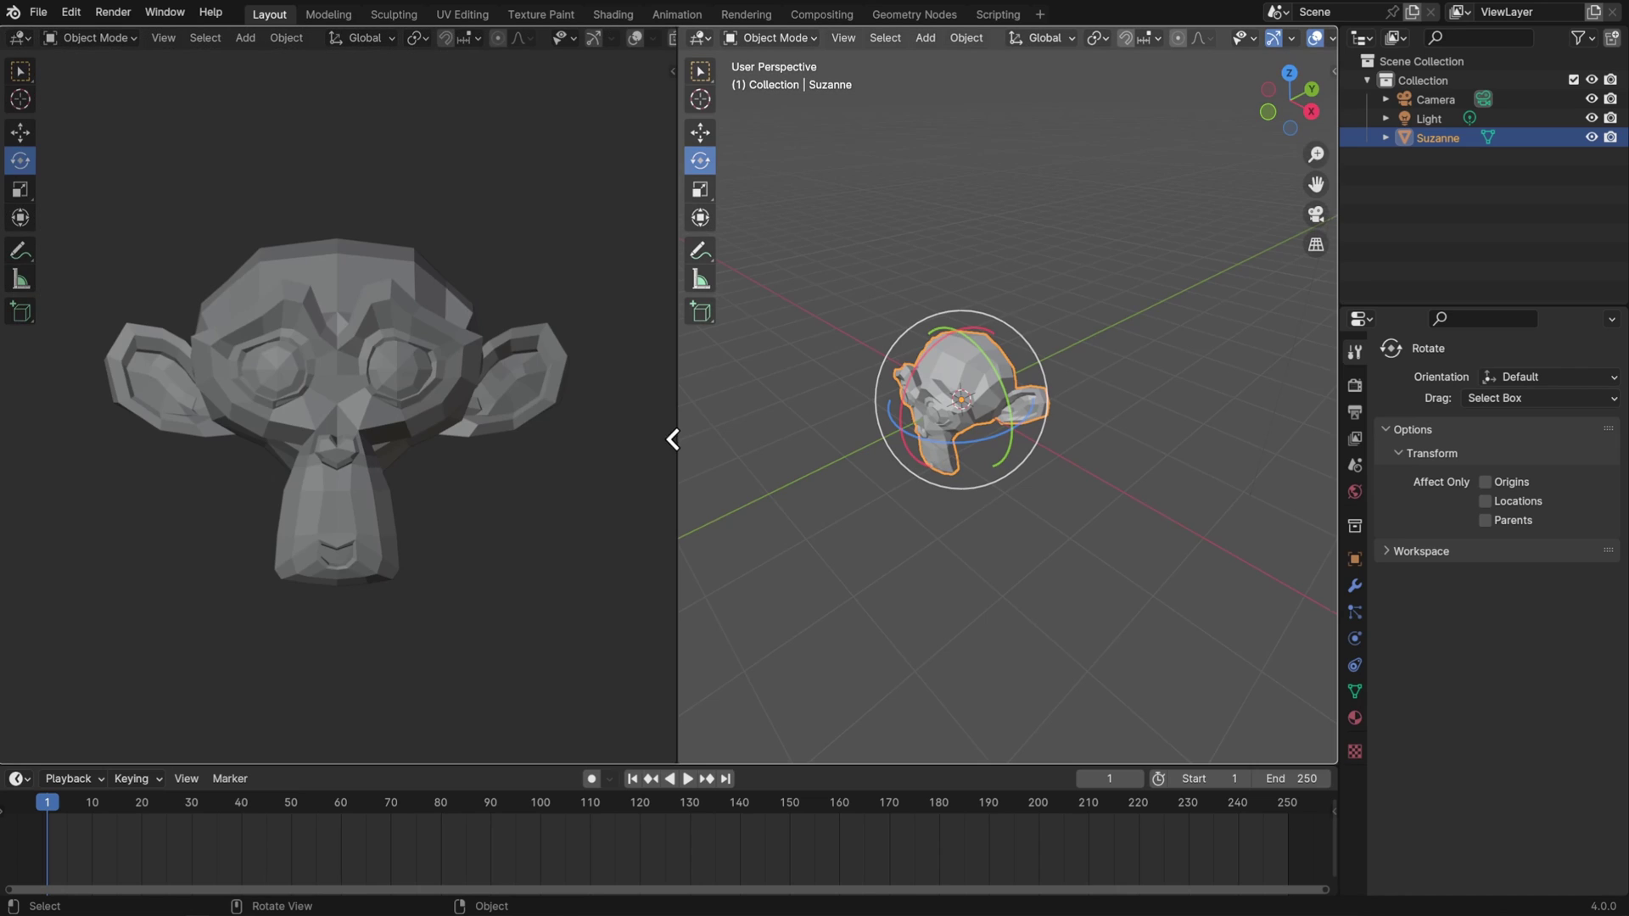
left_click(354, 378)
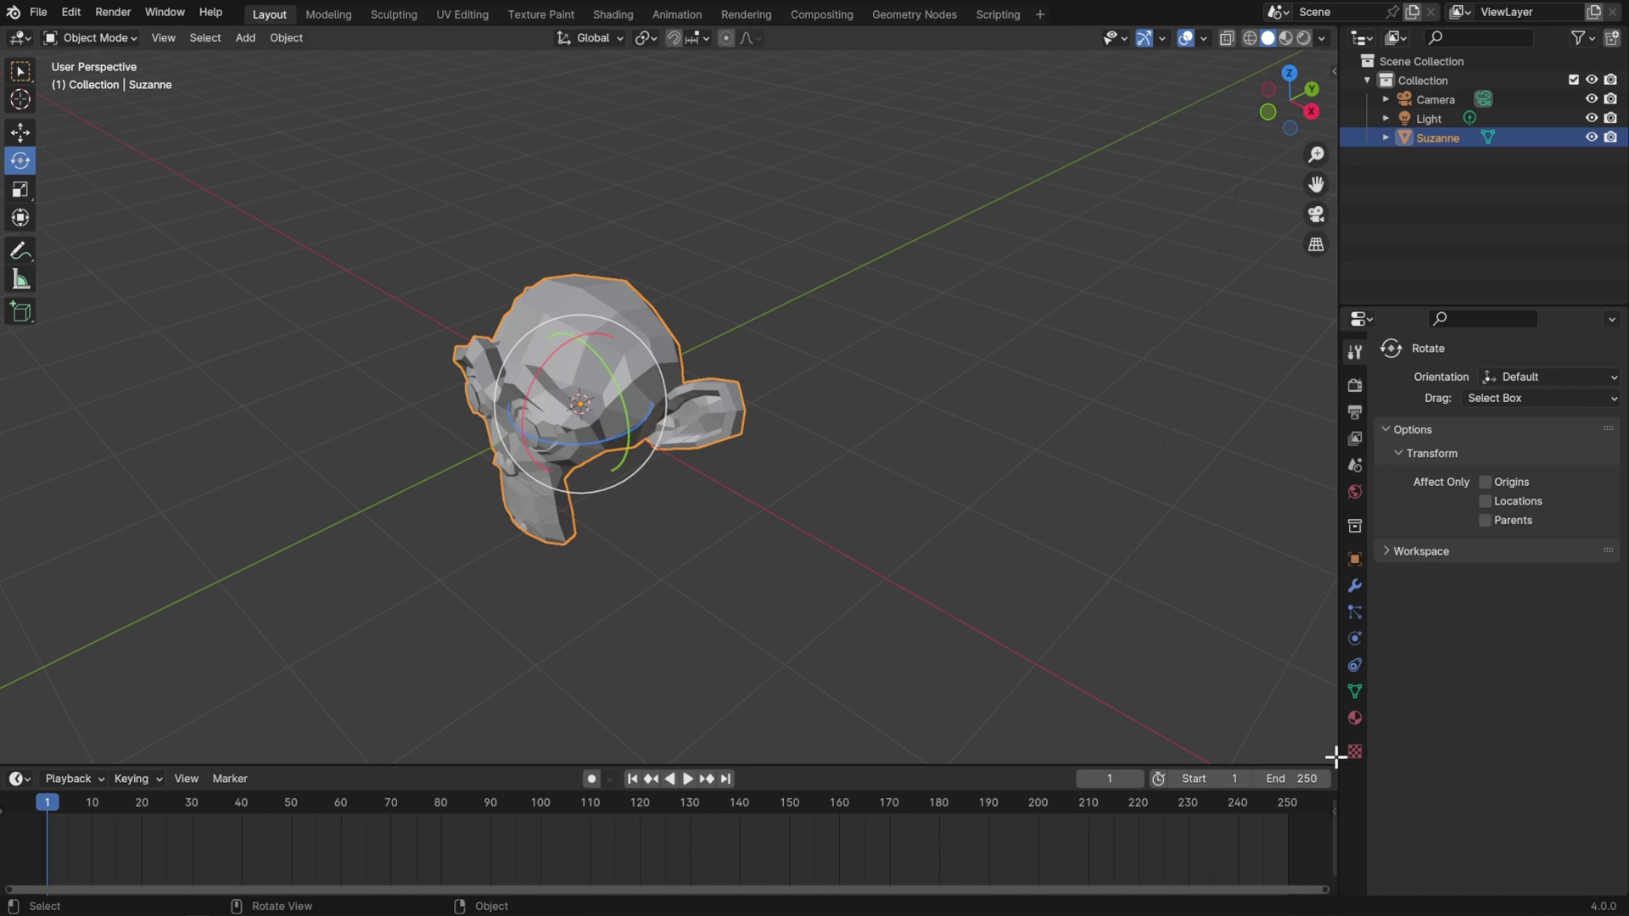
left_click_drag(1334, 756, 686, 658)
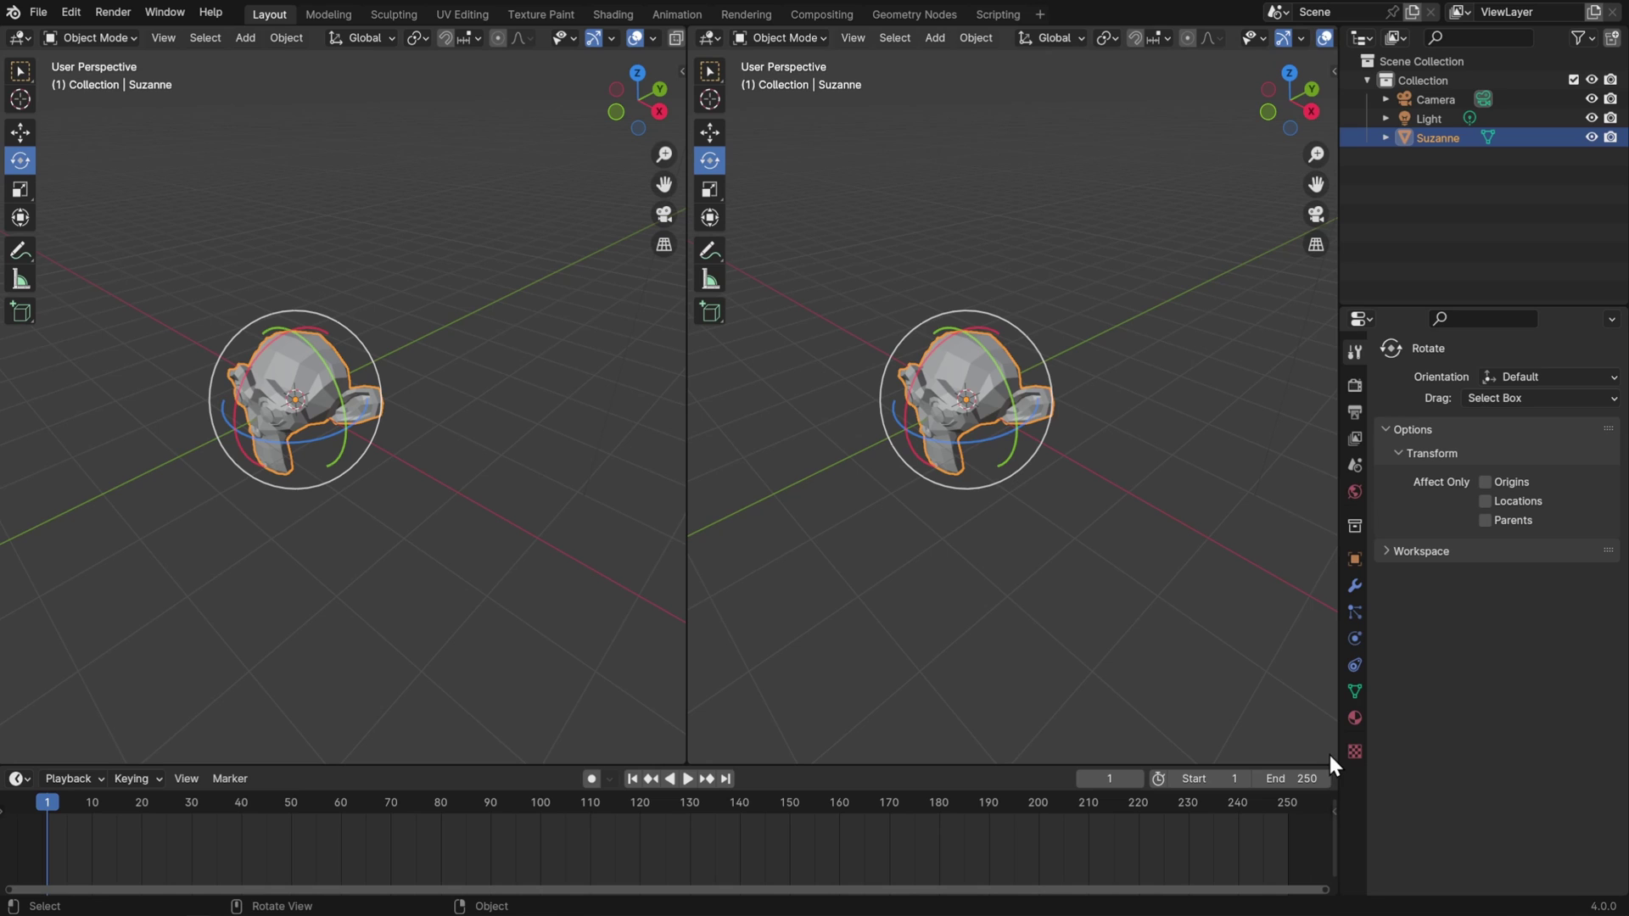
mouse_move(1332, 757)
left_mouse_down()
mouse_move(1032, 698)
mouse_move(1041, 727)
mouse_move(1037, 506)
left_mouse_up()
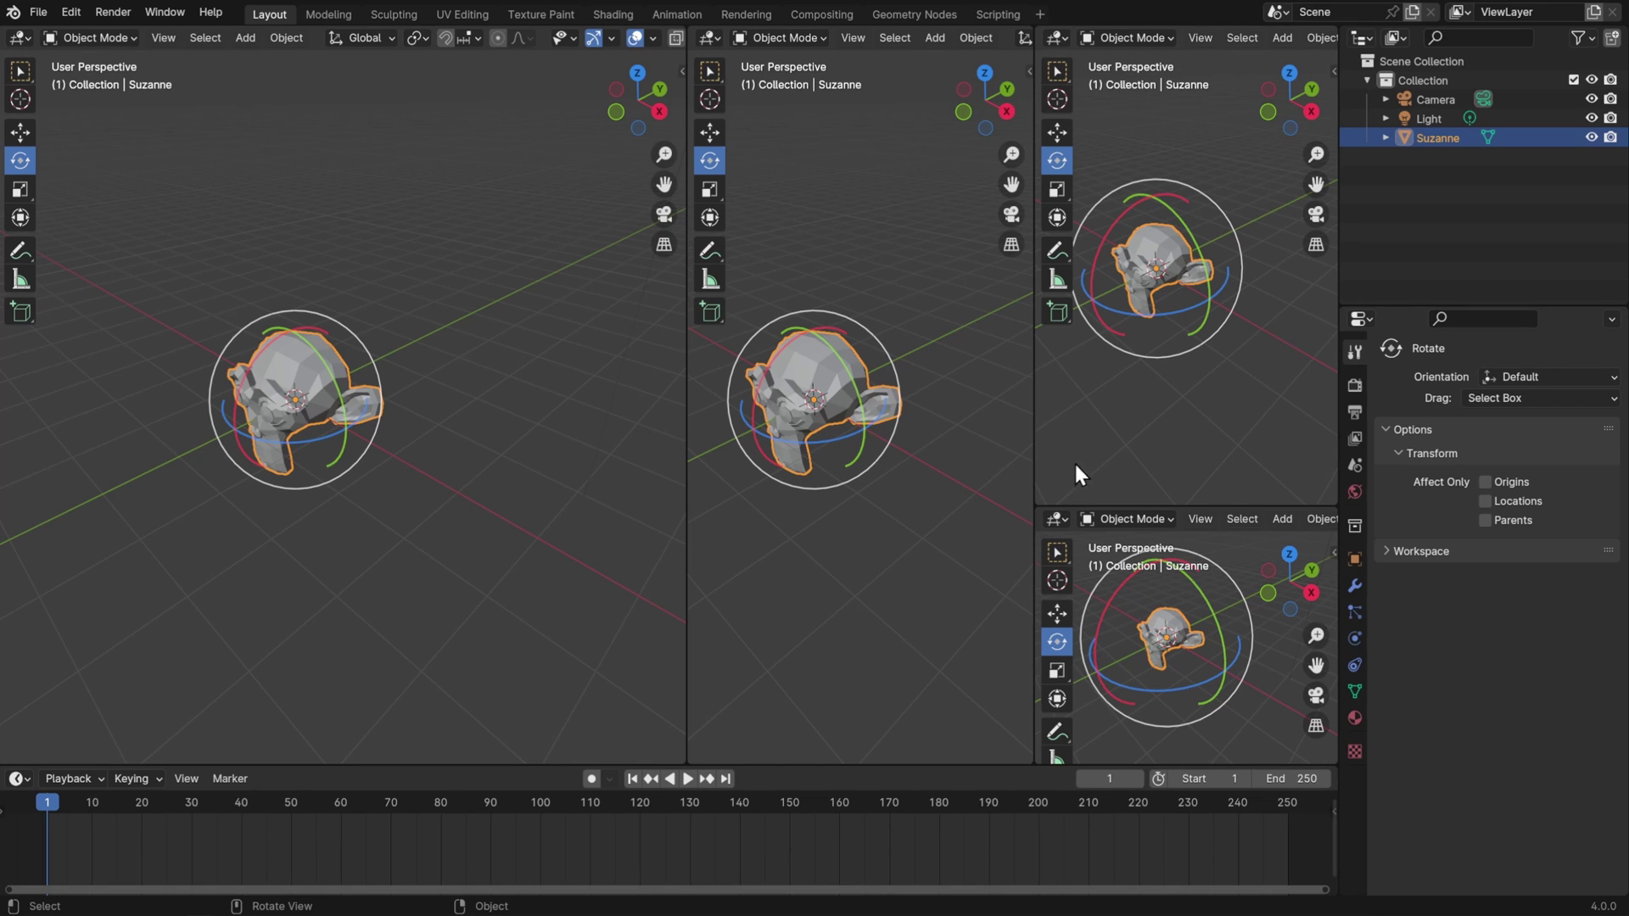
left_click_drag(1039, 498, 1056, 592)
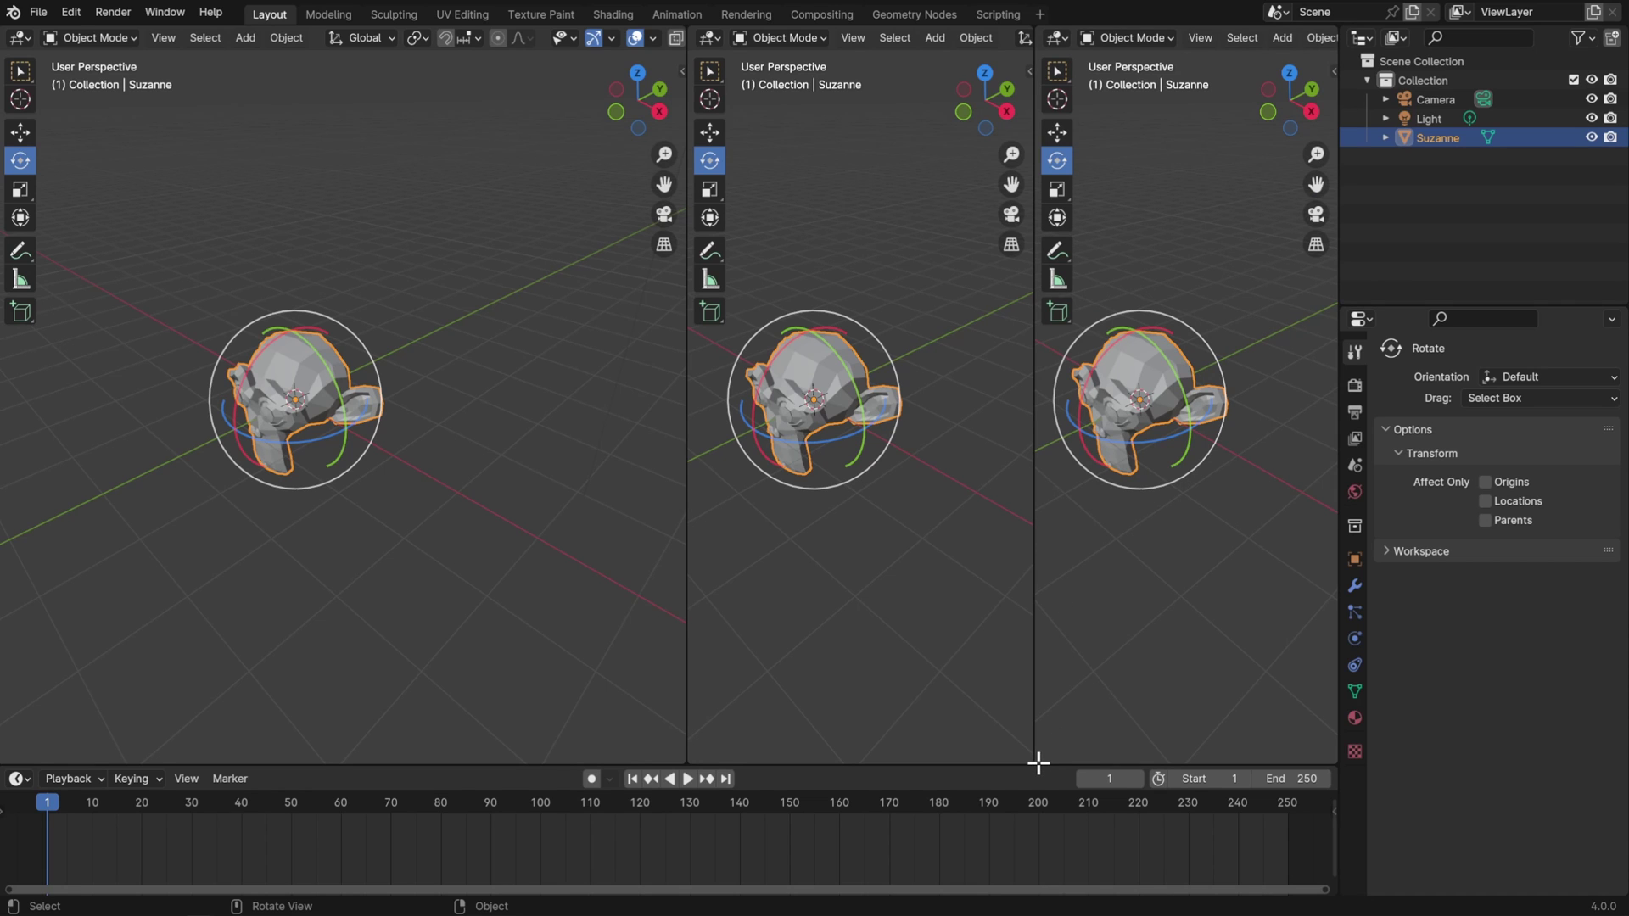
mouse_move(1042, 758)
left_mouse_down()
mouse_move(1000, 752)
mouse_move(1045, 752)
mouse_move(972, 719)
left_mouse_up()
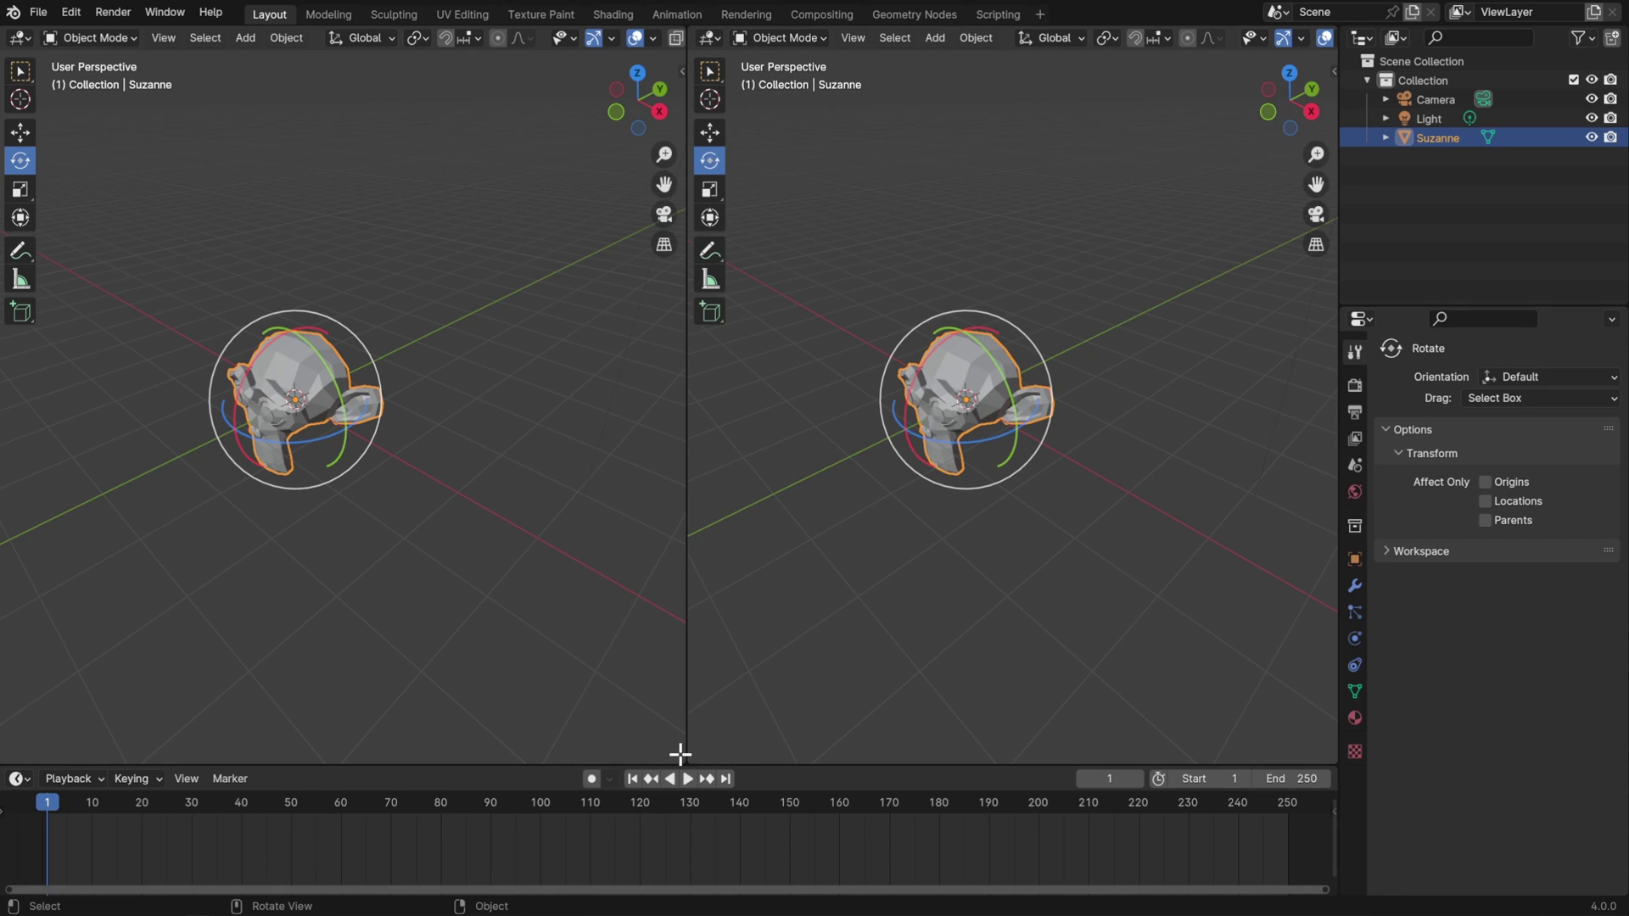
left_click_drag(679, 754, 897, 764)
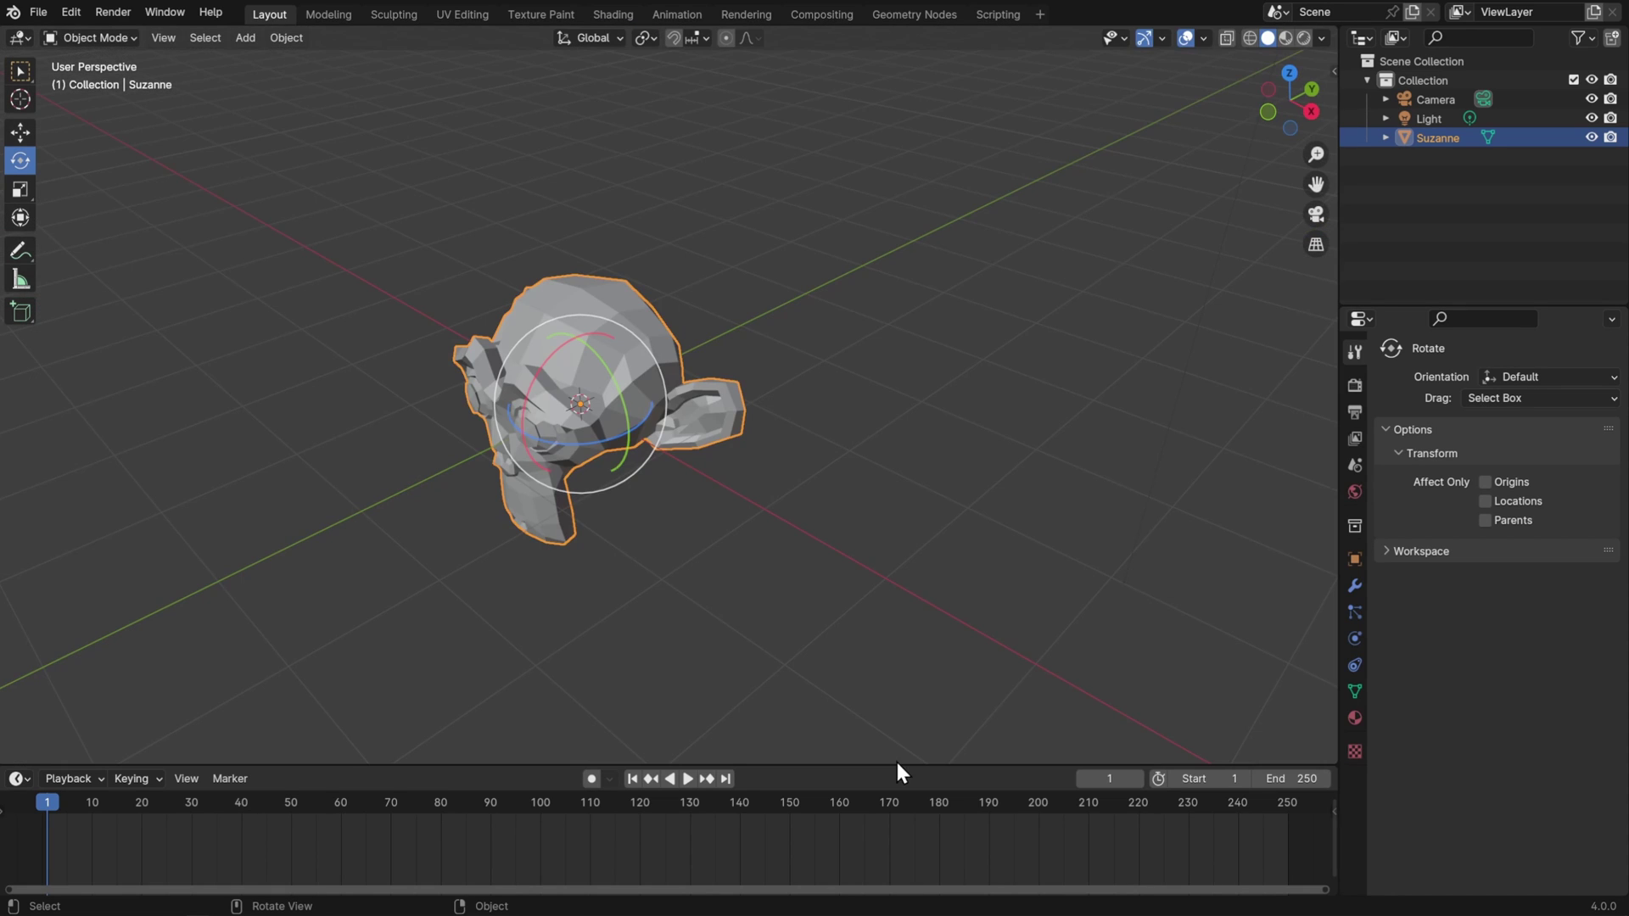
left_click(164, 38)
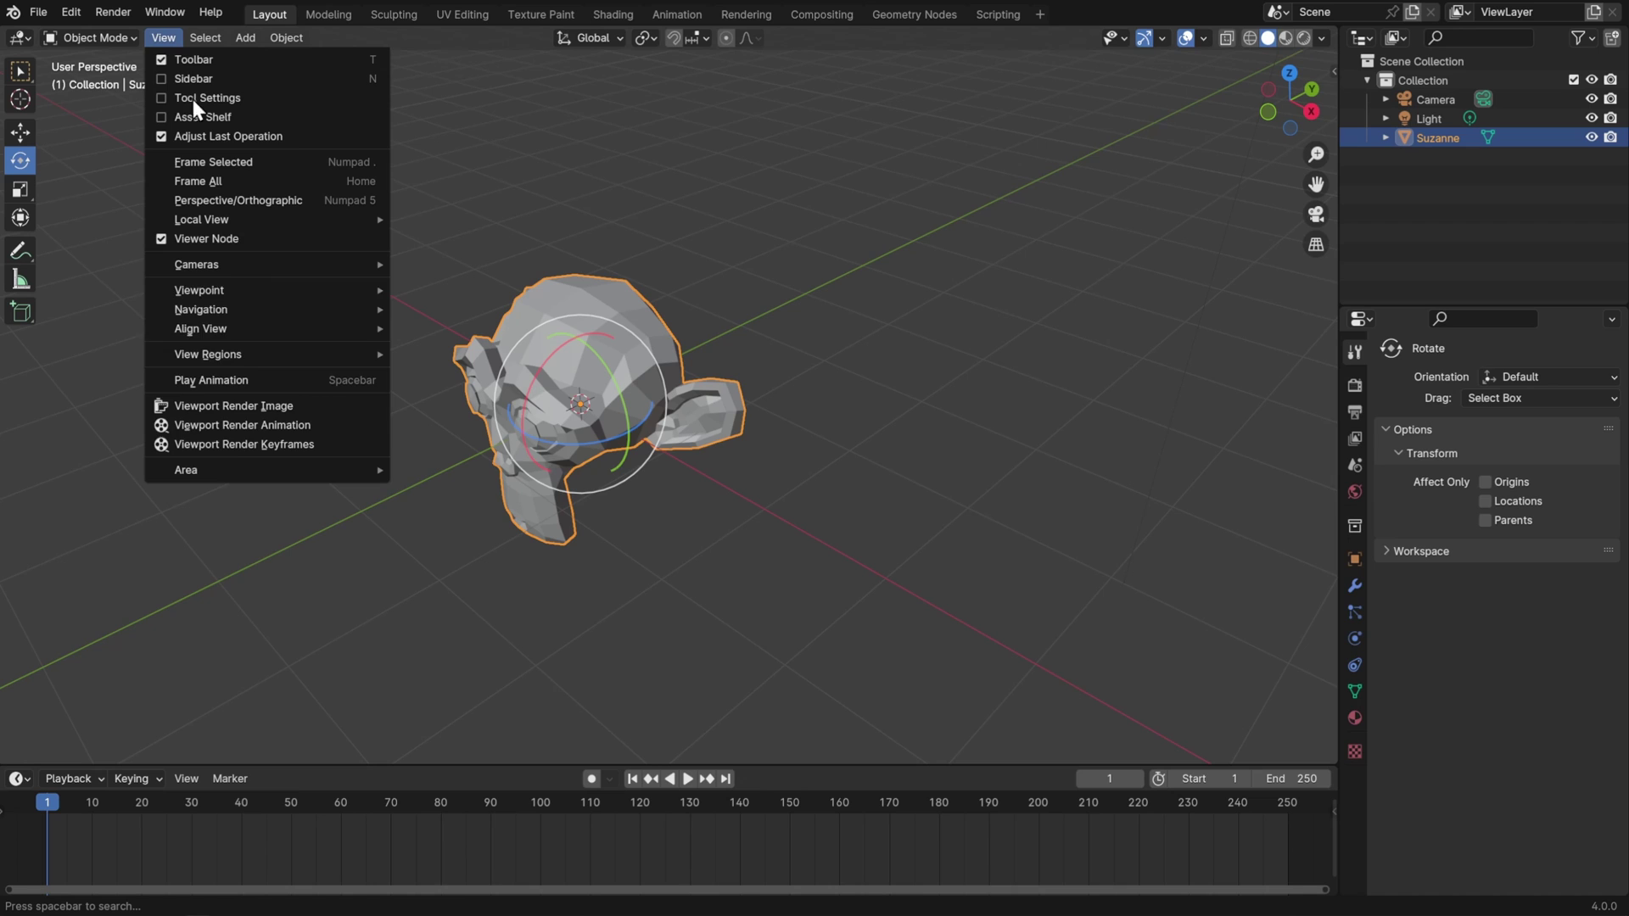
mouse_move(224, 467)
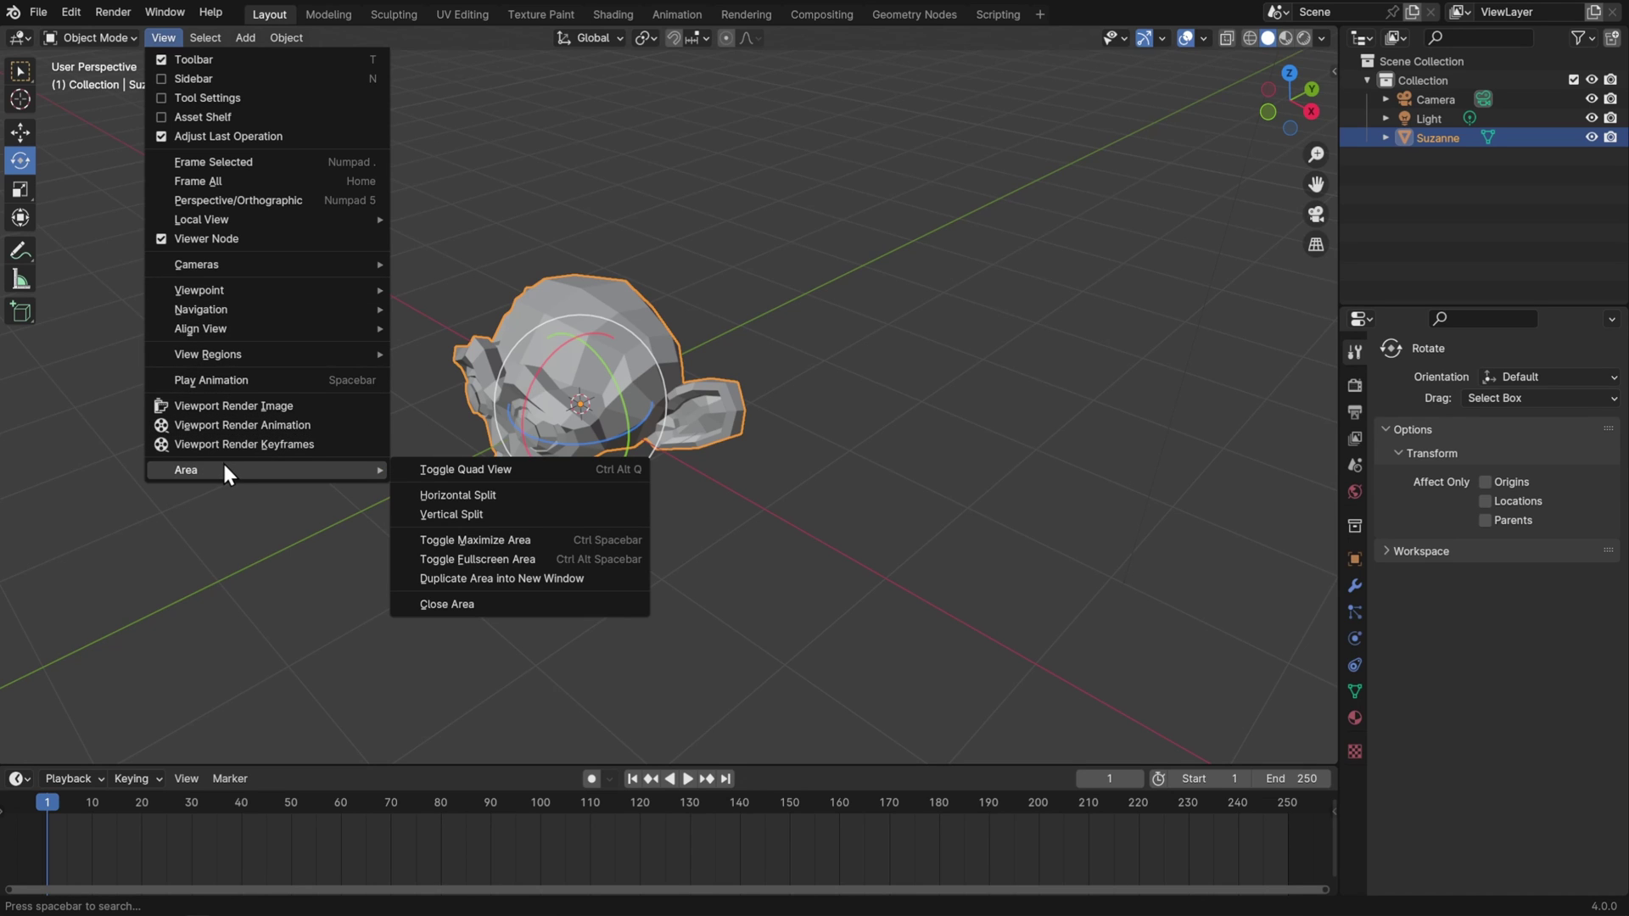
left_click(456, 579)
left_click_drag(435, 11, 711, 79)
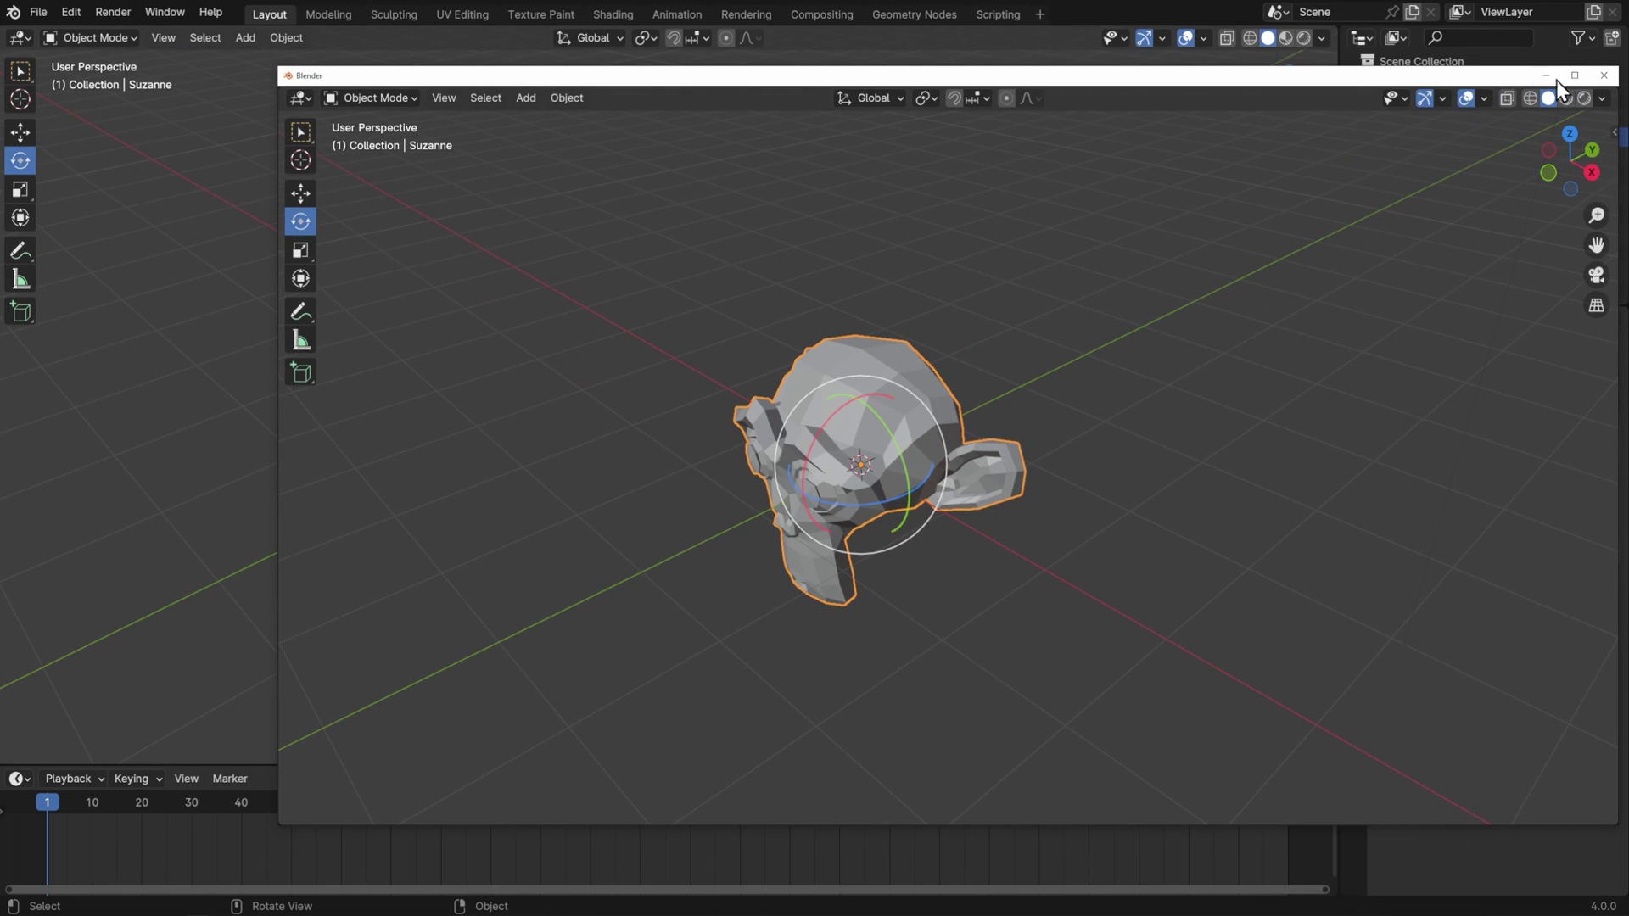
left_click(1602, 77)
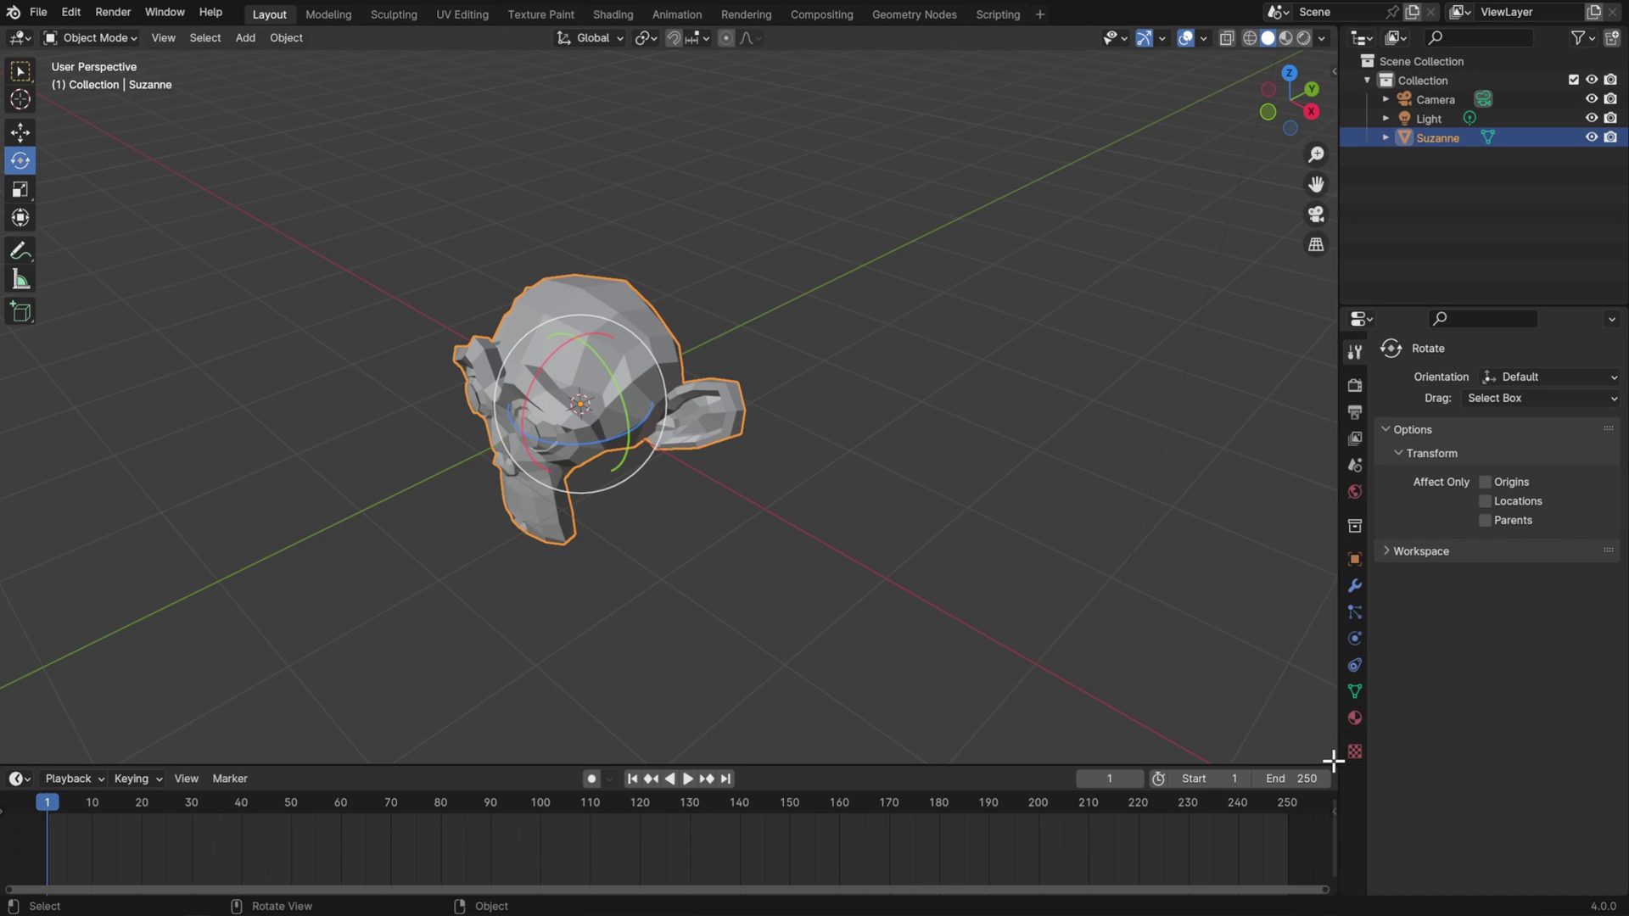
Step: Tear the 3D view off into a separate window, reposition it, then close it
left_click_drag(1333, 761, 1127, 619, "shift")
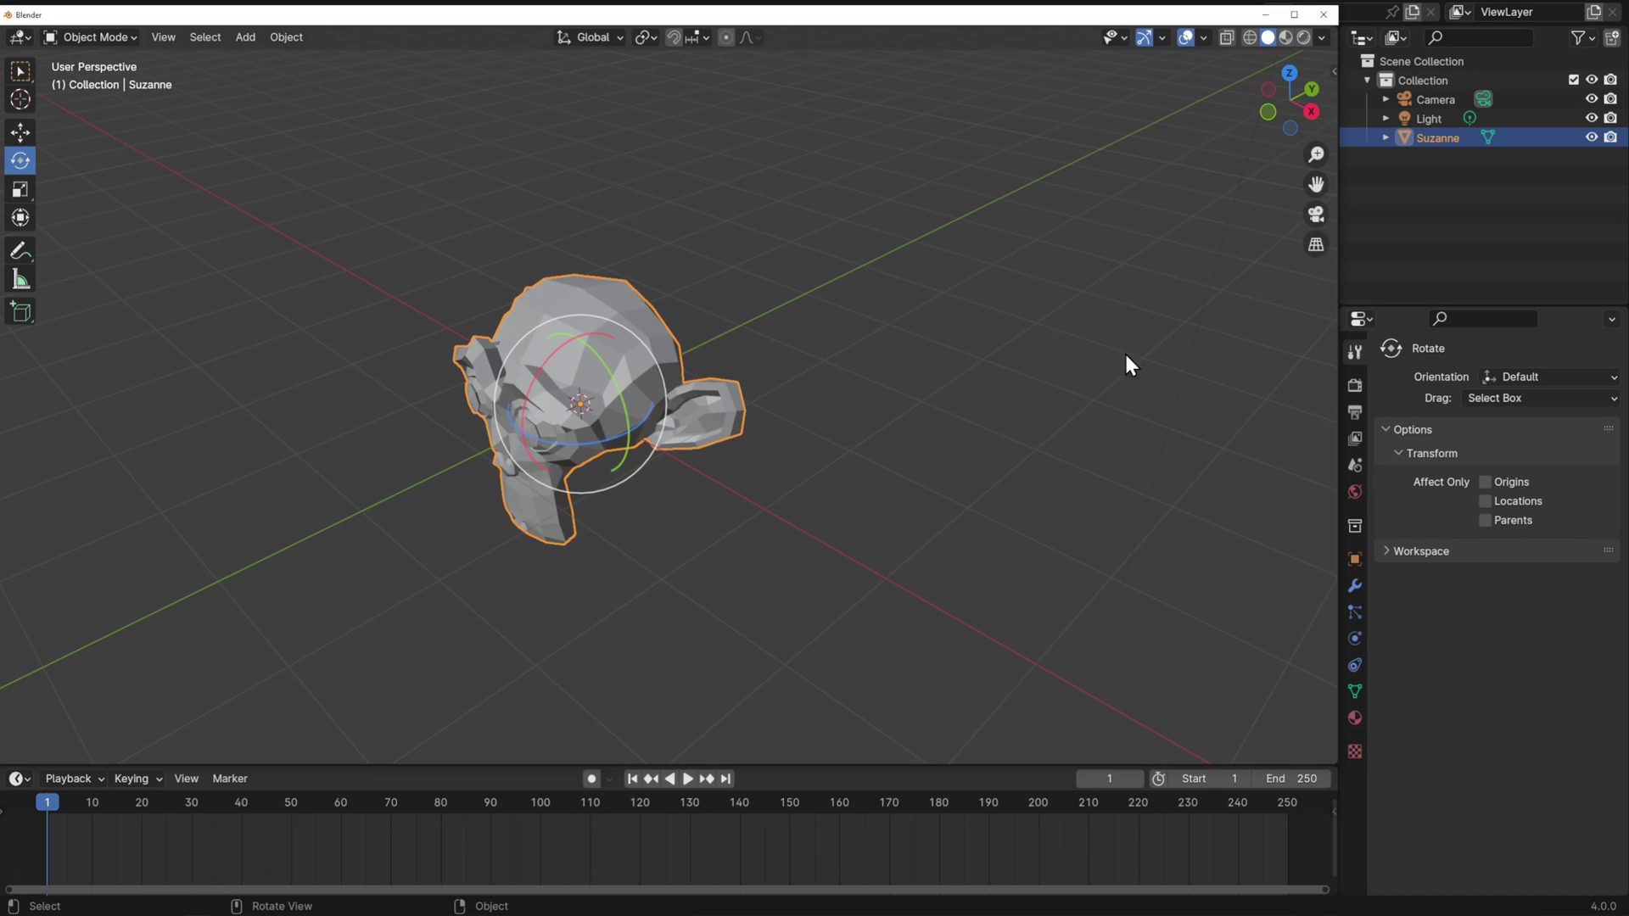
left_click_drag(1101, 15, 1258, 105)
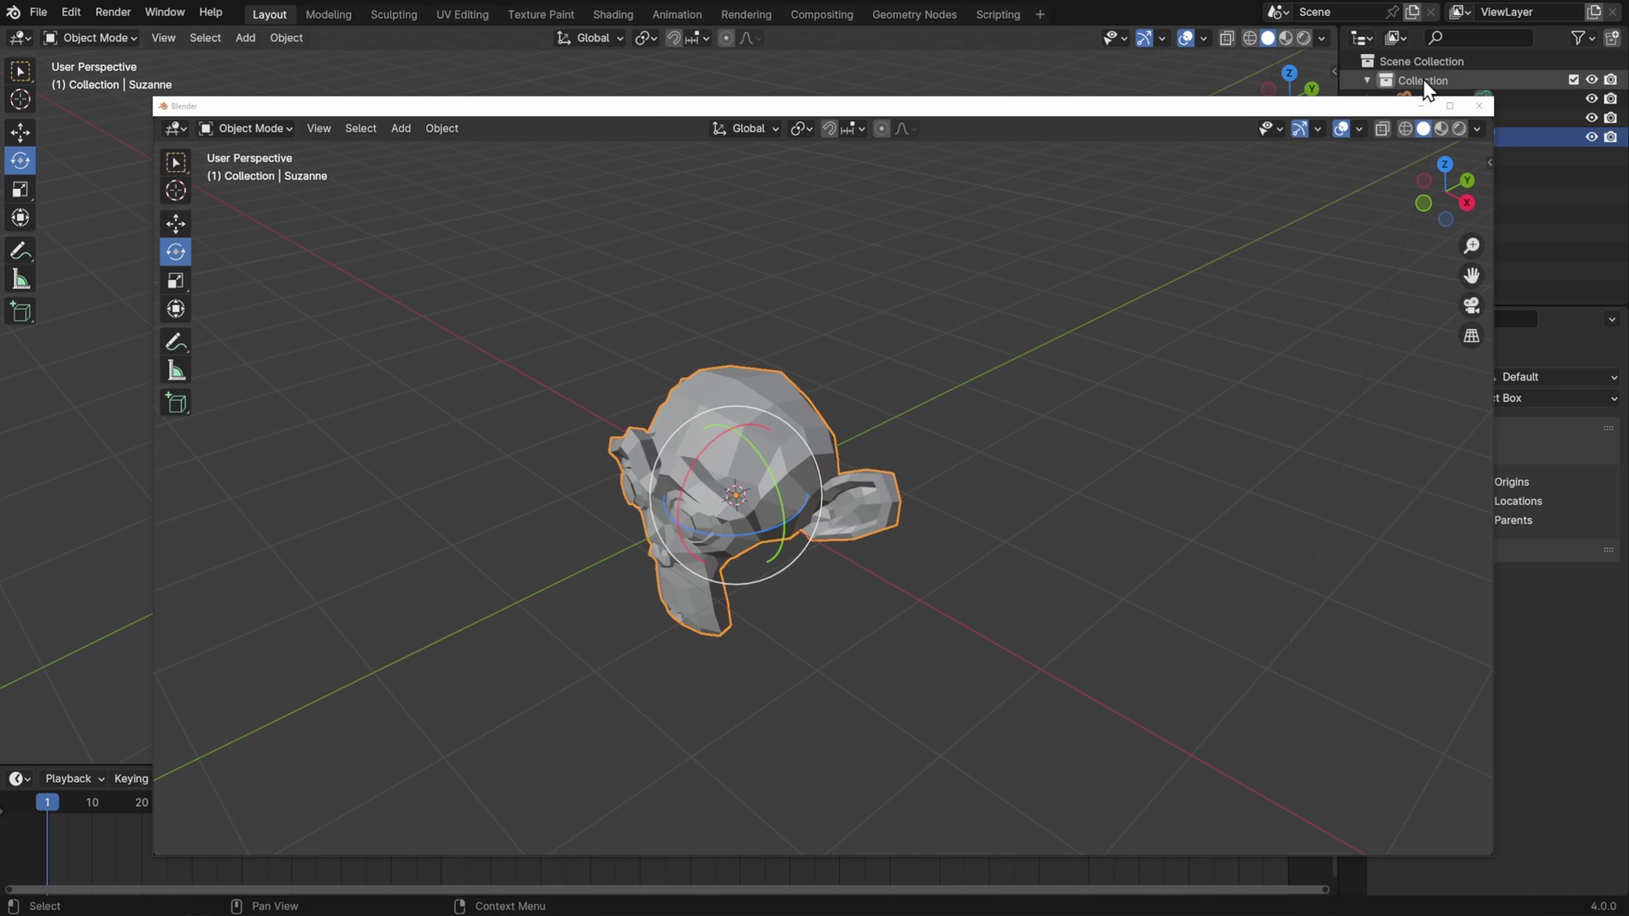
left_click(1485, 105)
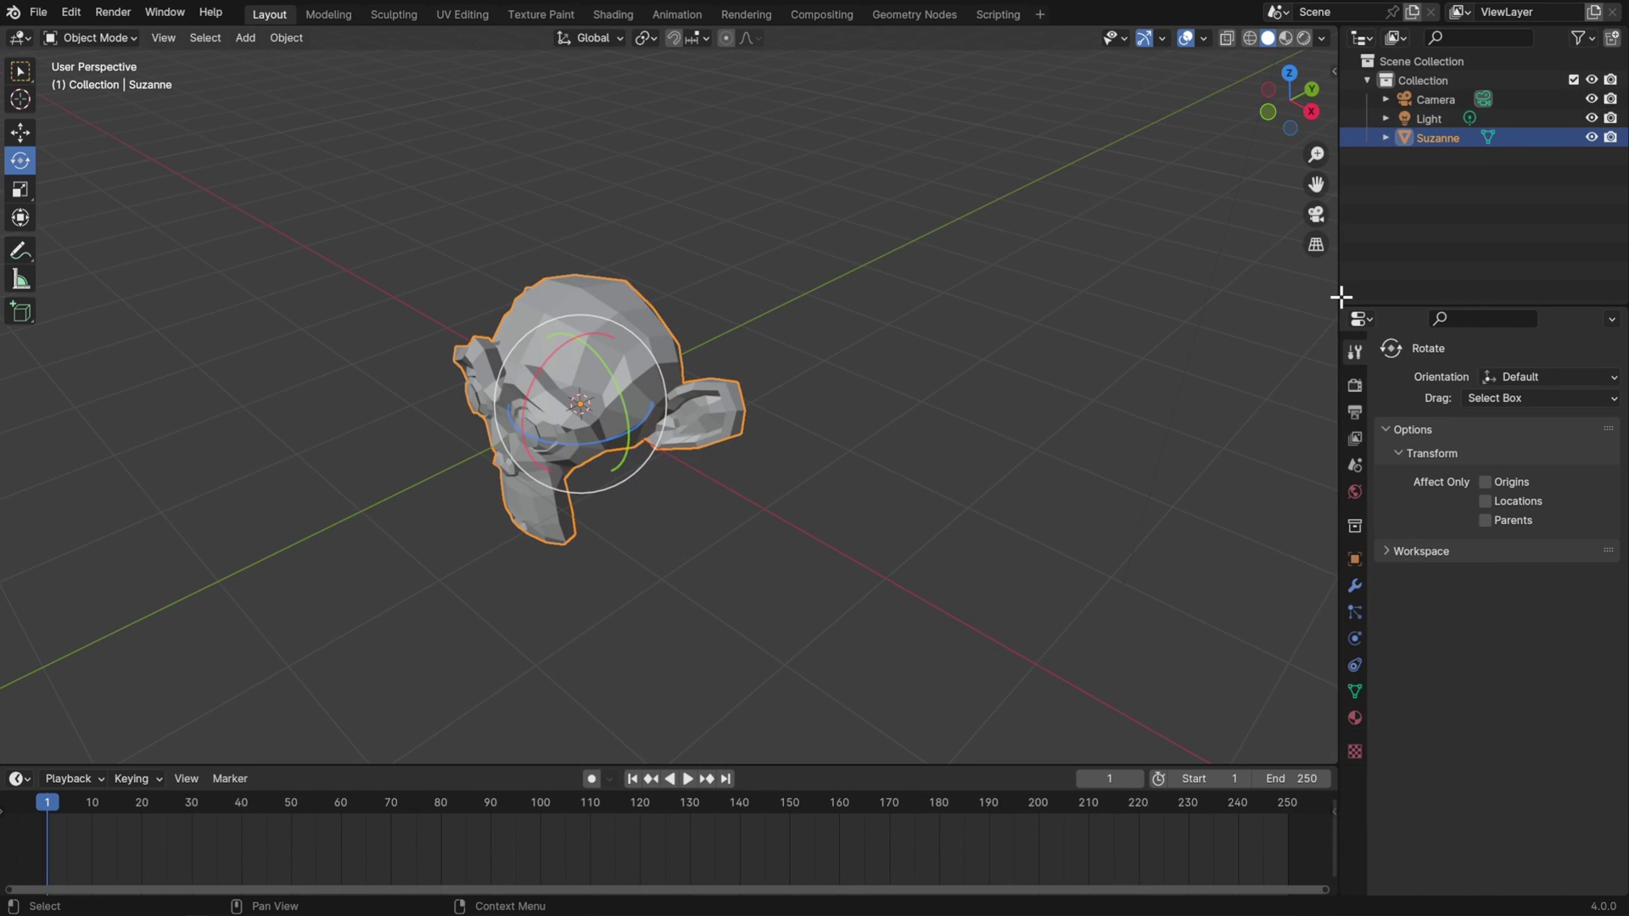
Step: Tear the Outliner into its own floating window, move it aside, orbit Suzanne, then close it
left_click_drag(1340, 296, 1467, 192, "shift")
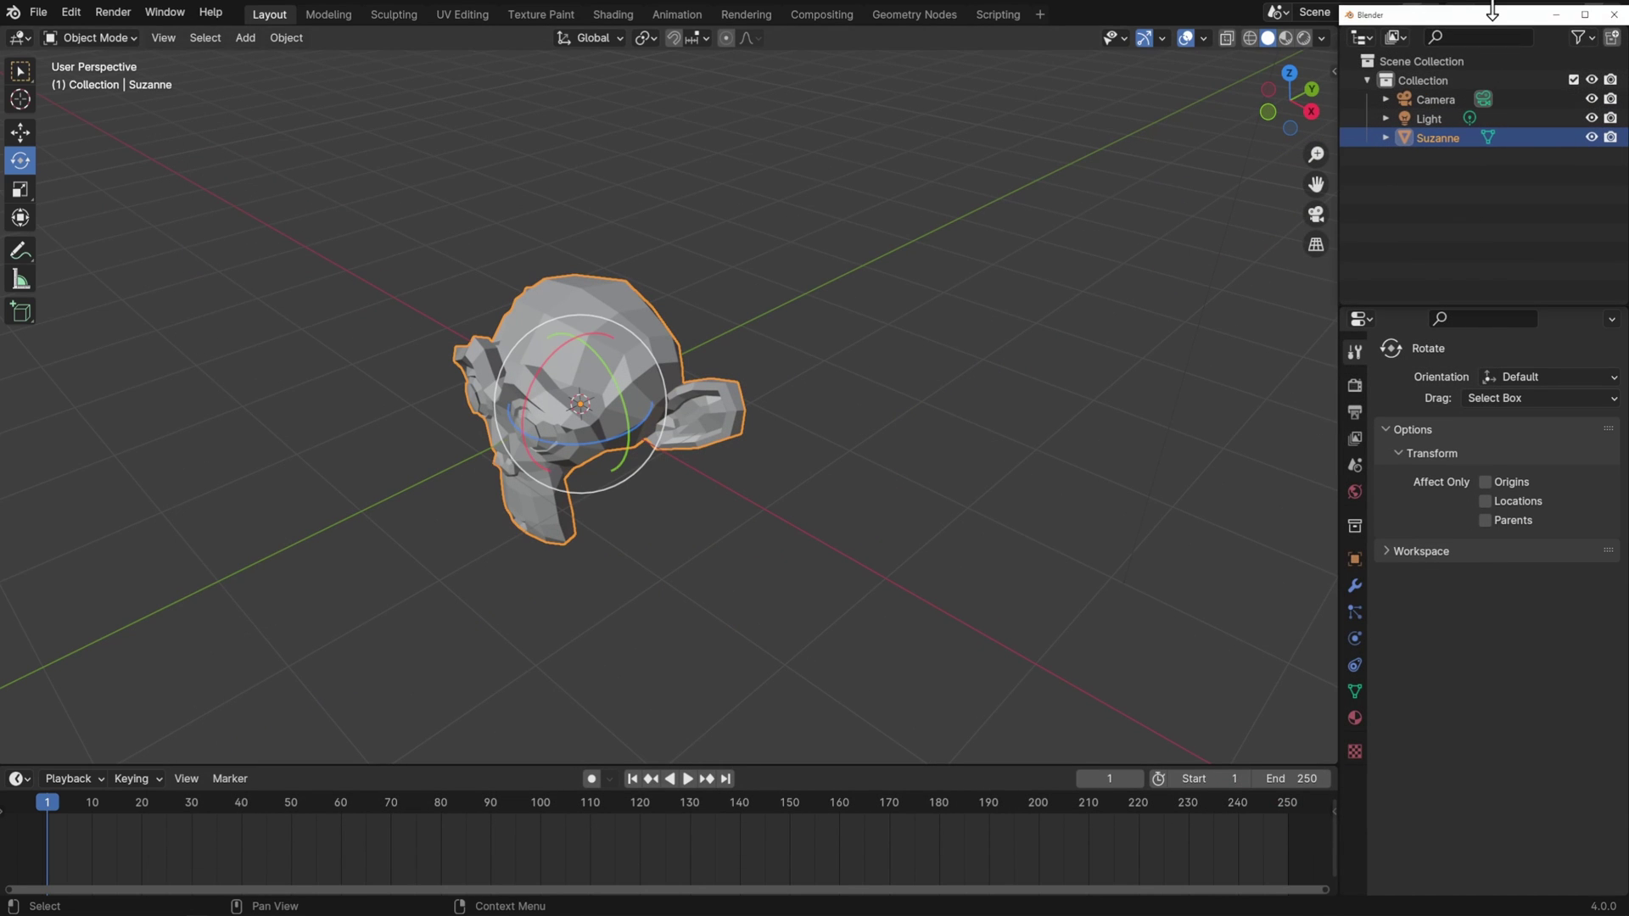
left_click_drag(1491, 23, 228, 129)
middle_click_drag(862, 414, 979, 468)
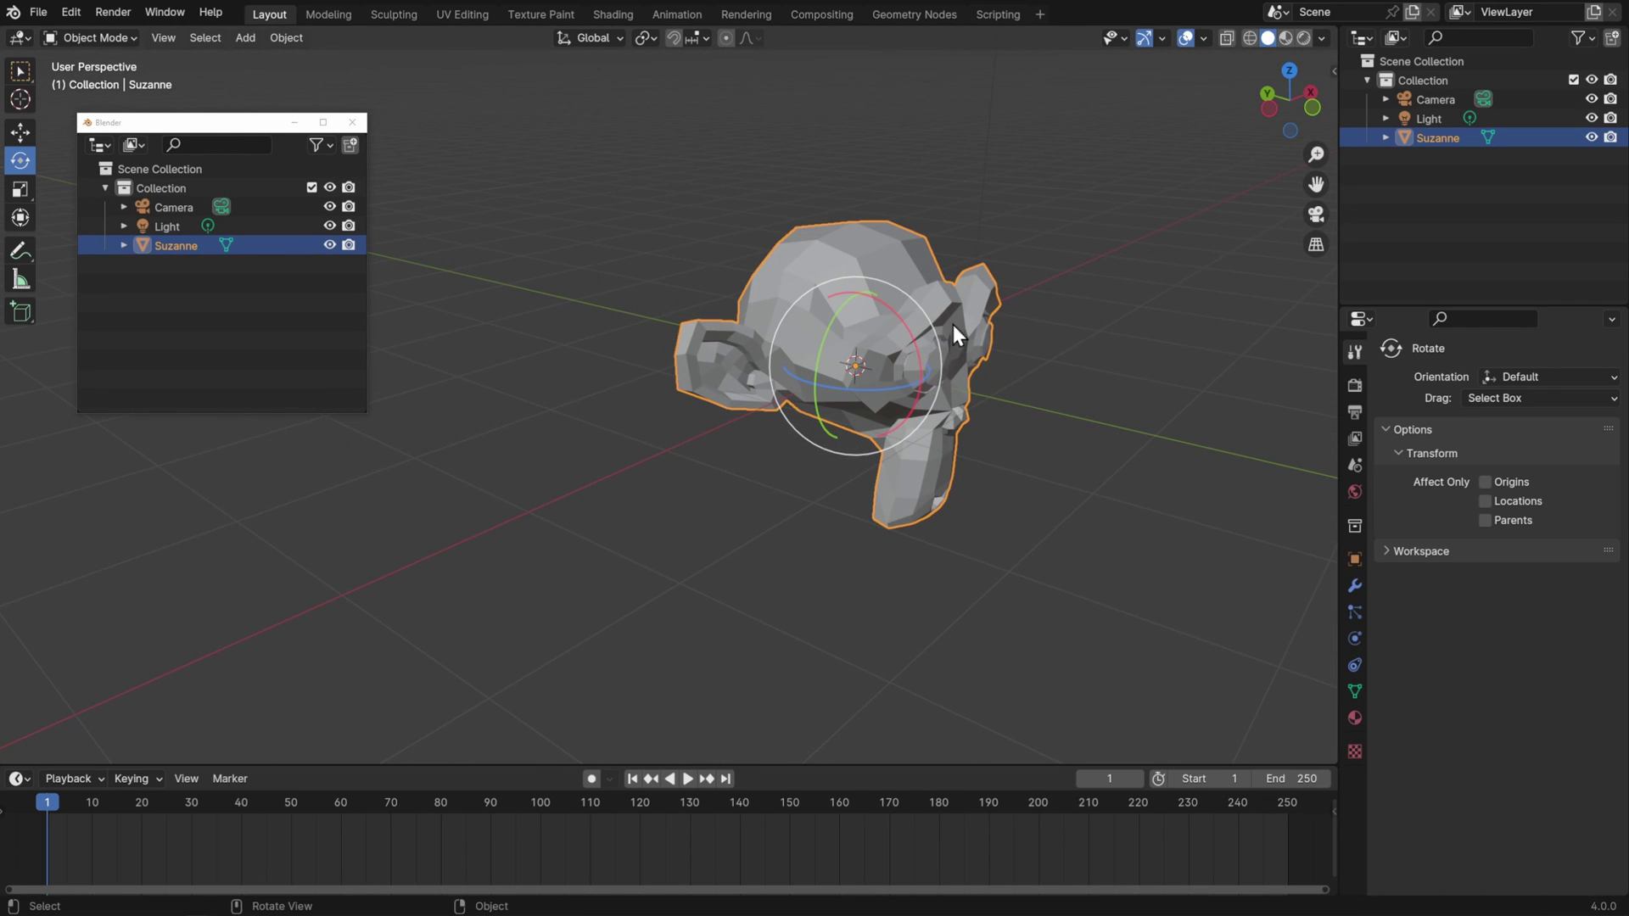
middle_click_drag(1107, 406, 1063, 388)
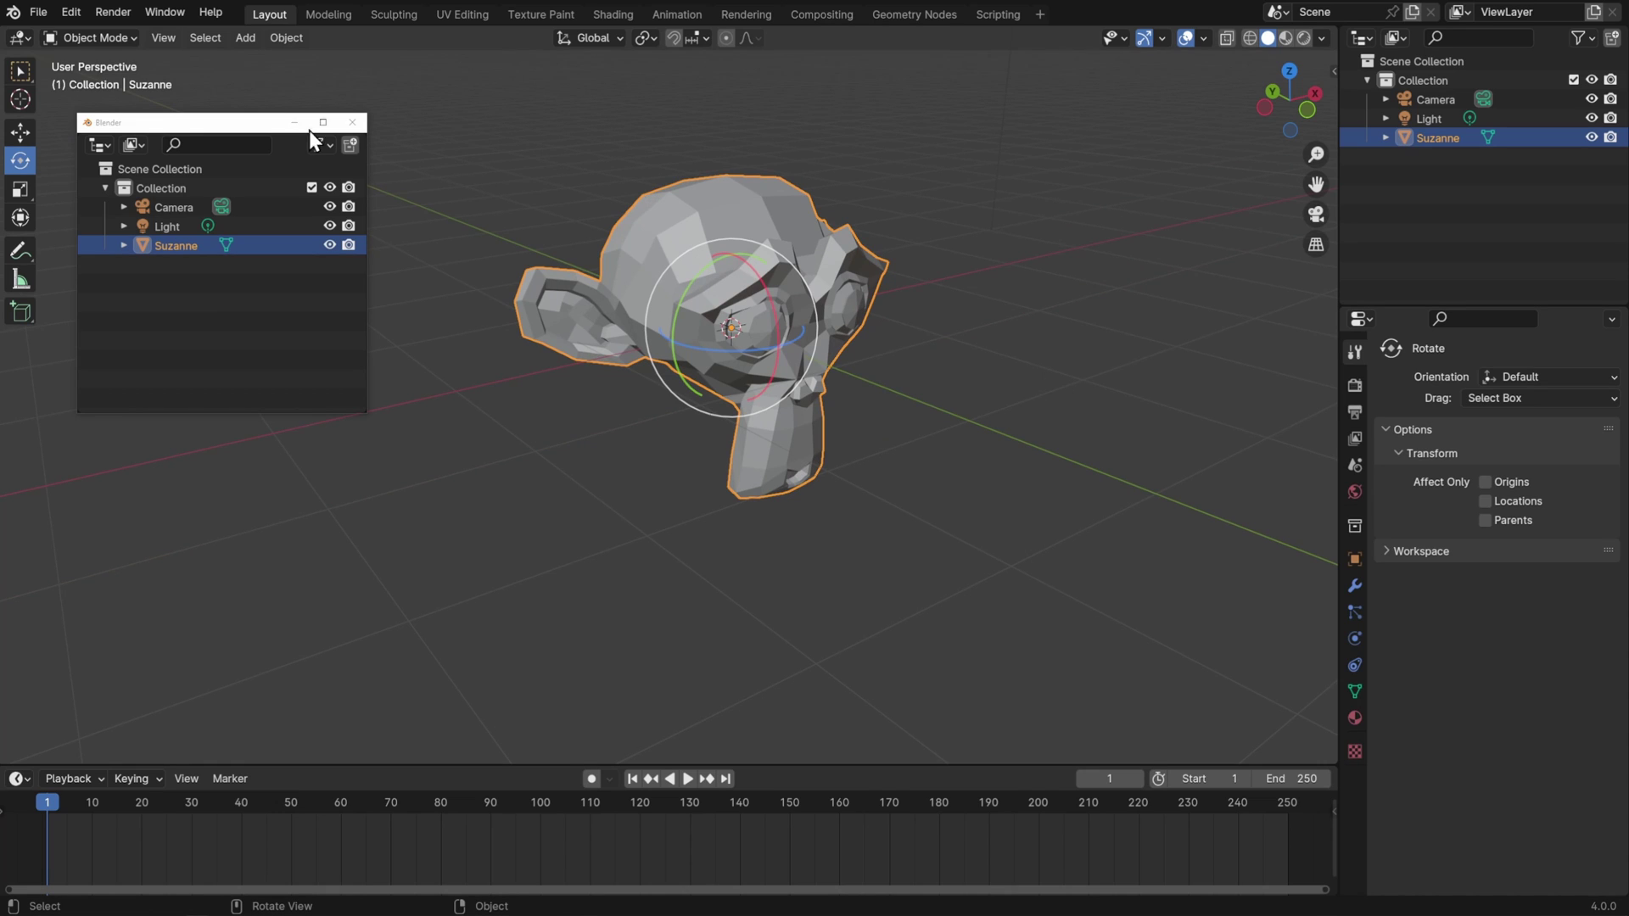
left_click(353, 119)
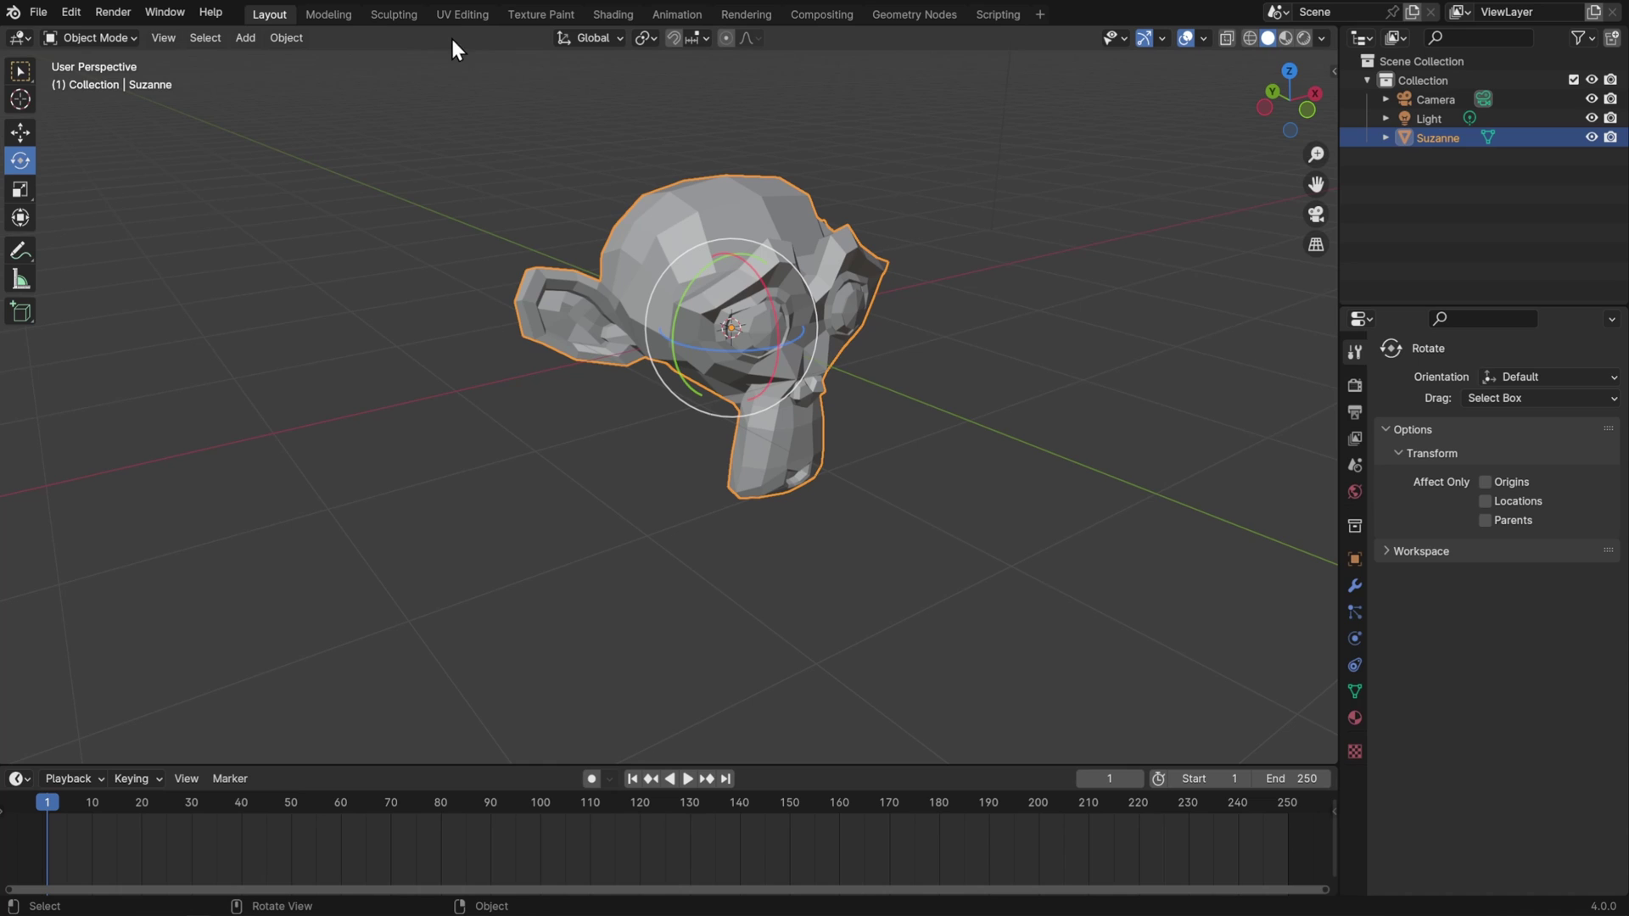
left_click(161, 37)
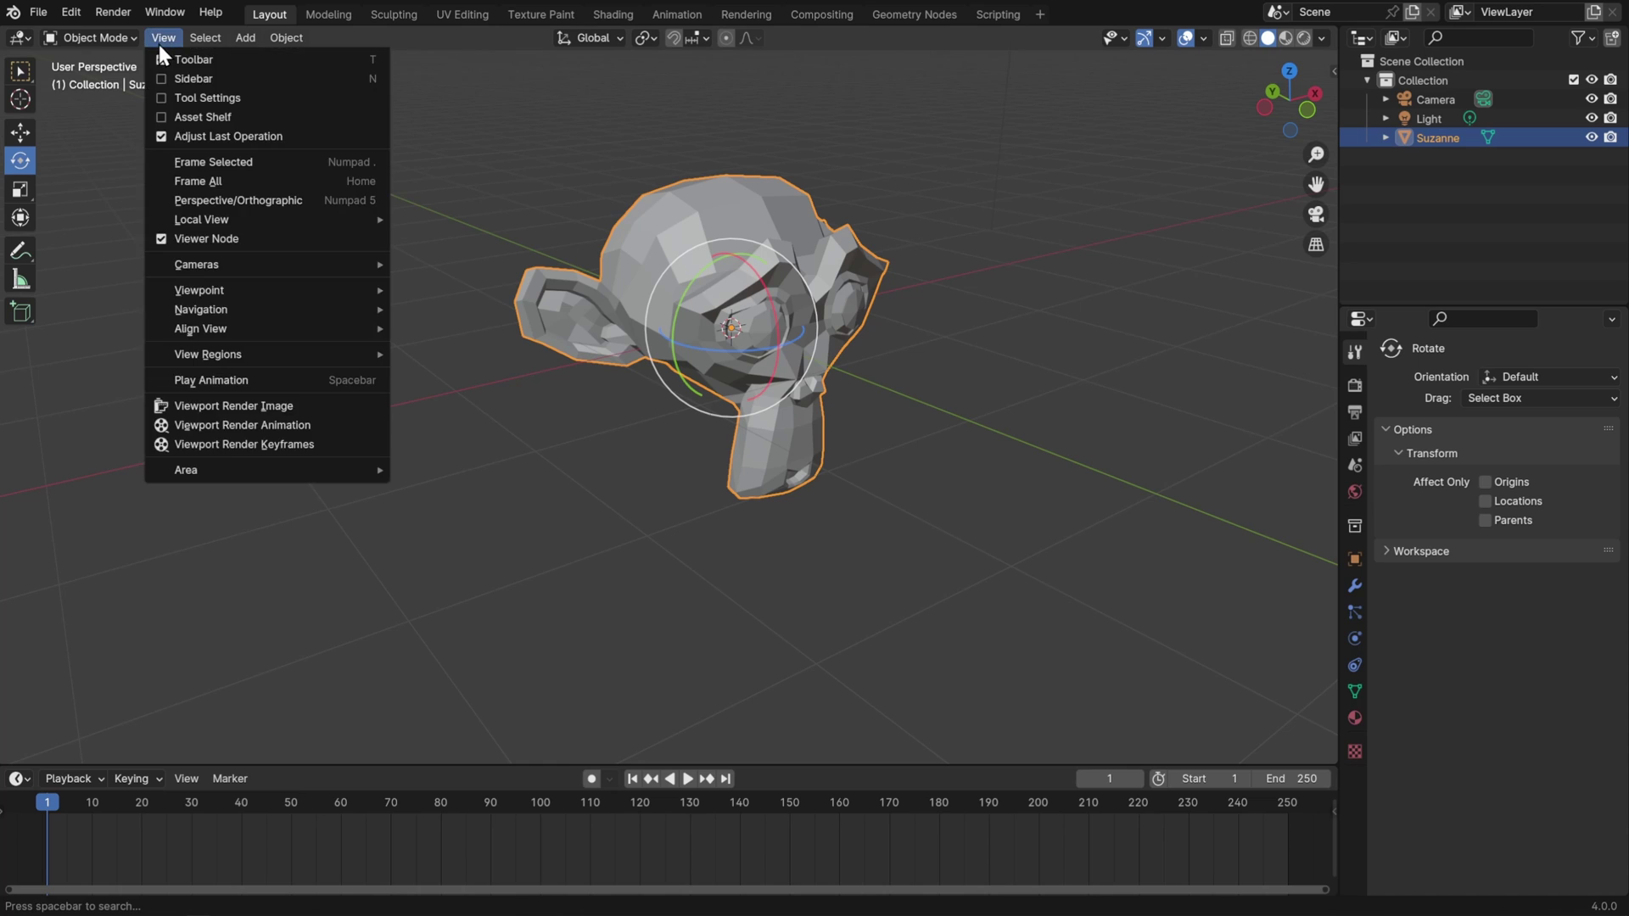
right_click(1482, 222)
mouse_move(1483, 221)
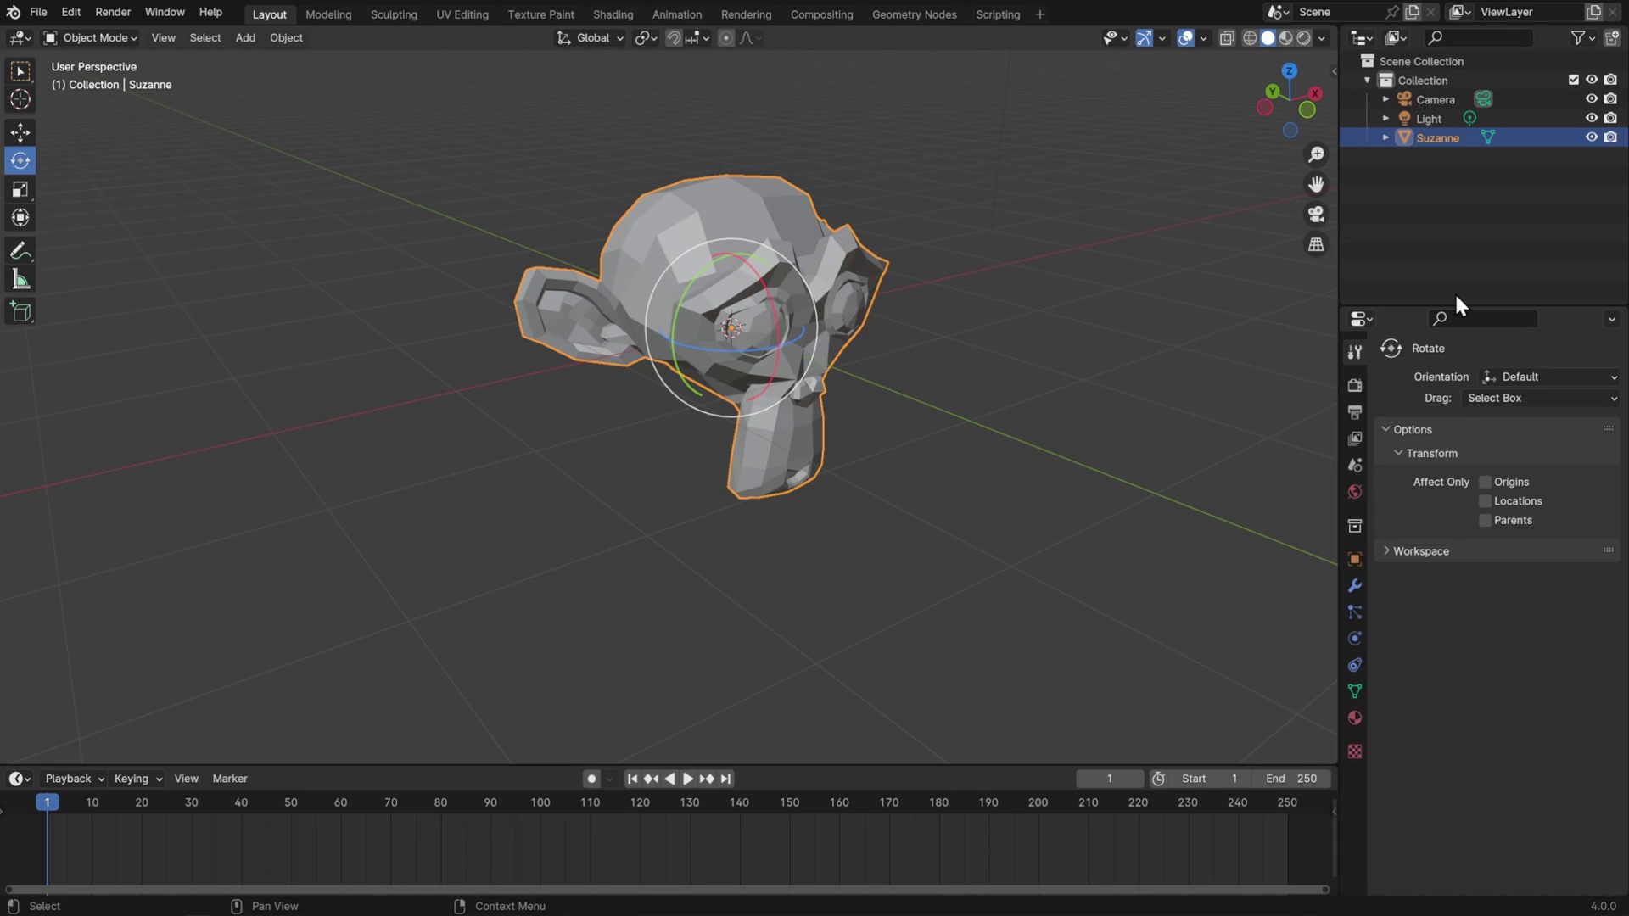
left_click(1363, 319)
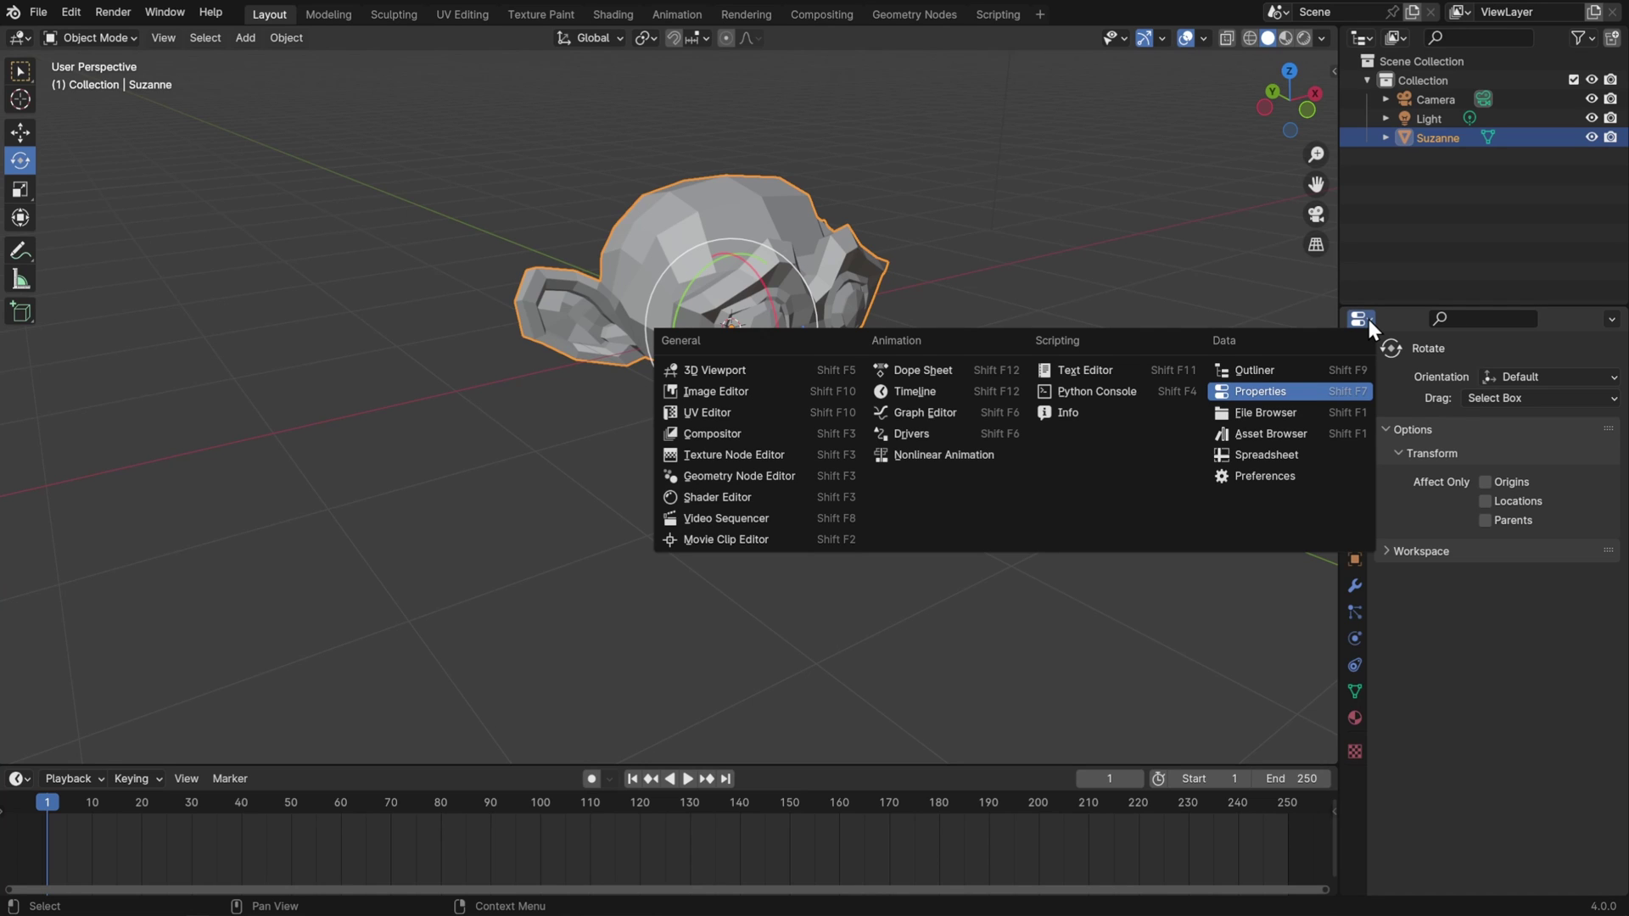
left_click(1311, 370)
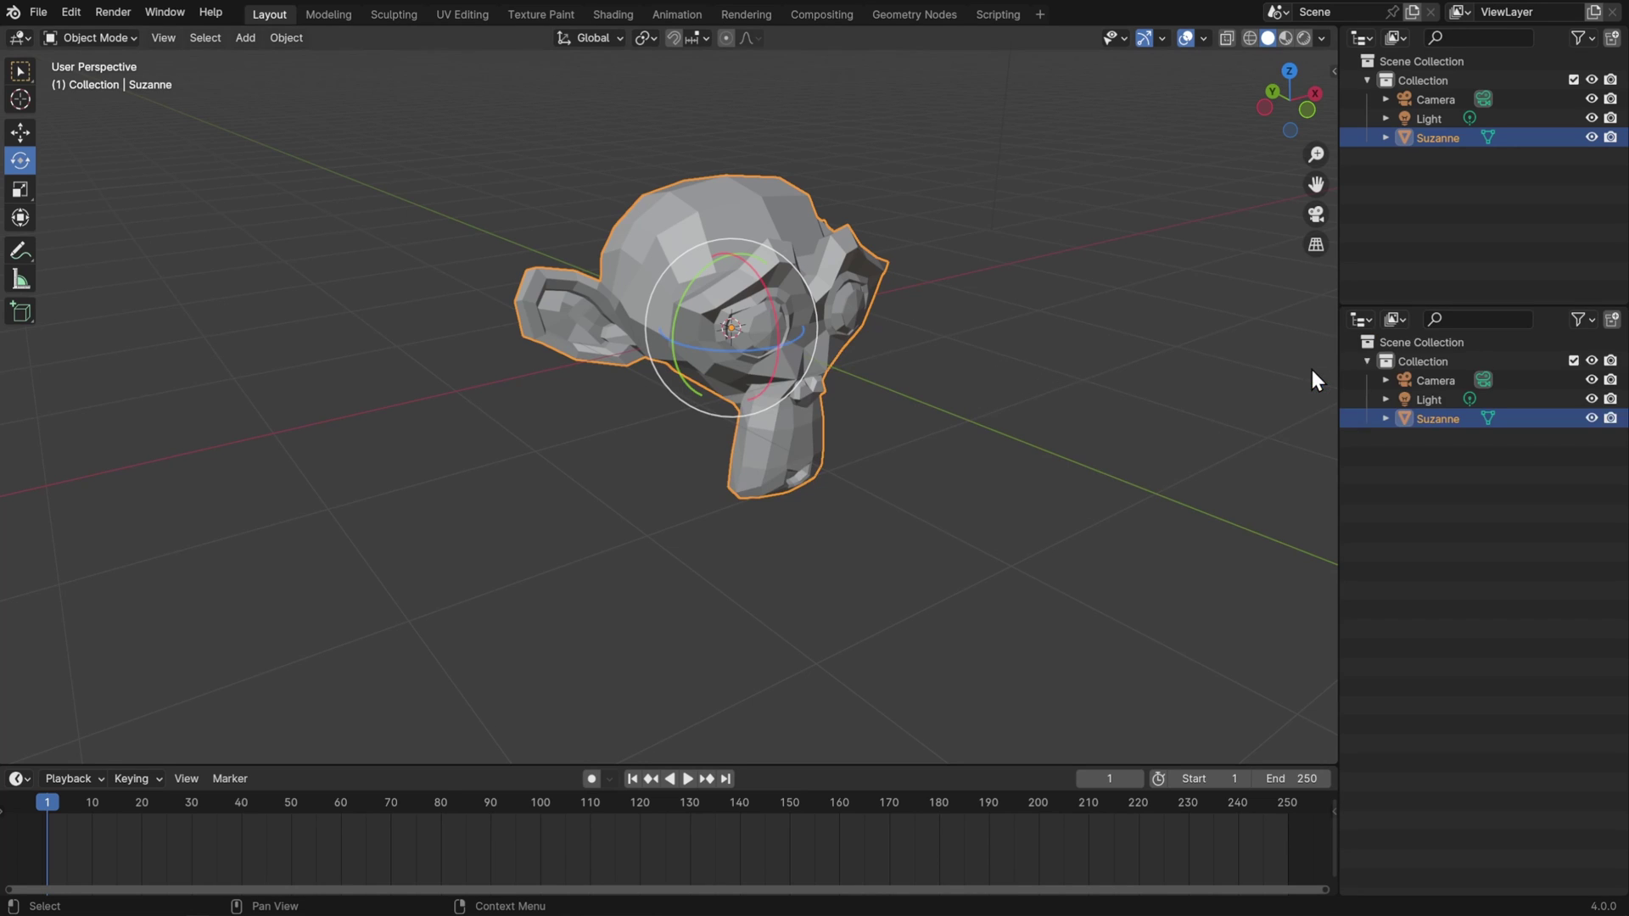
left_click(1363, 37)
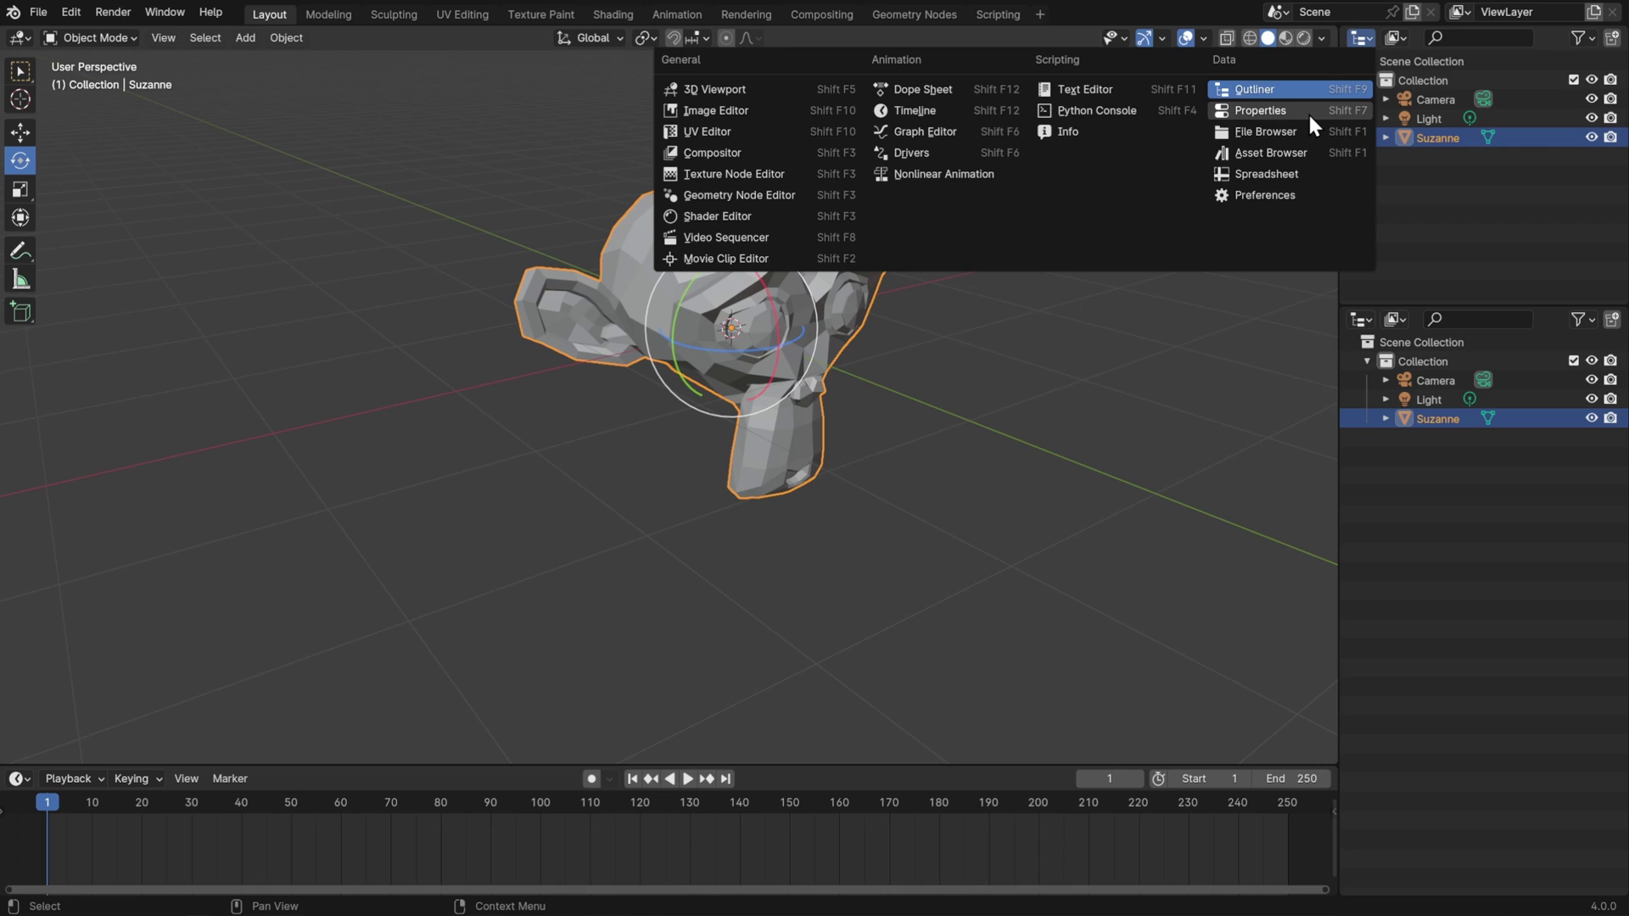
left_click(1306, 110)
left_click(1358, 39)
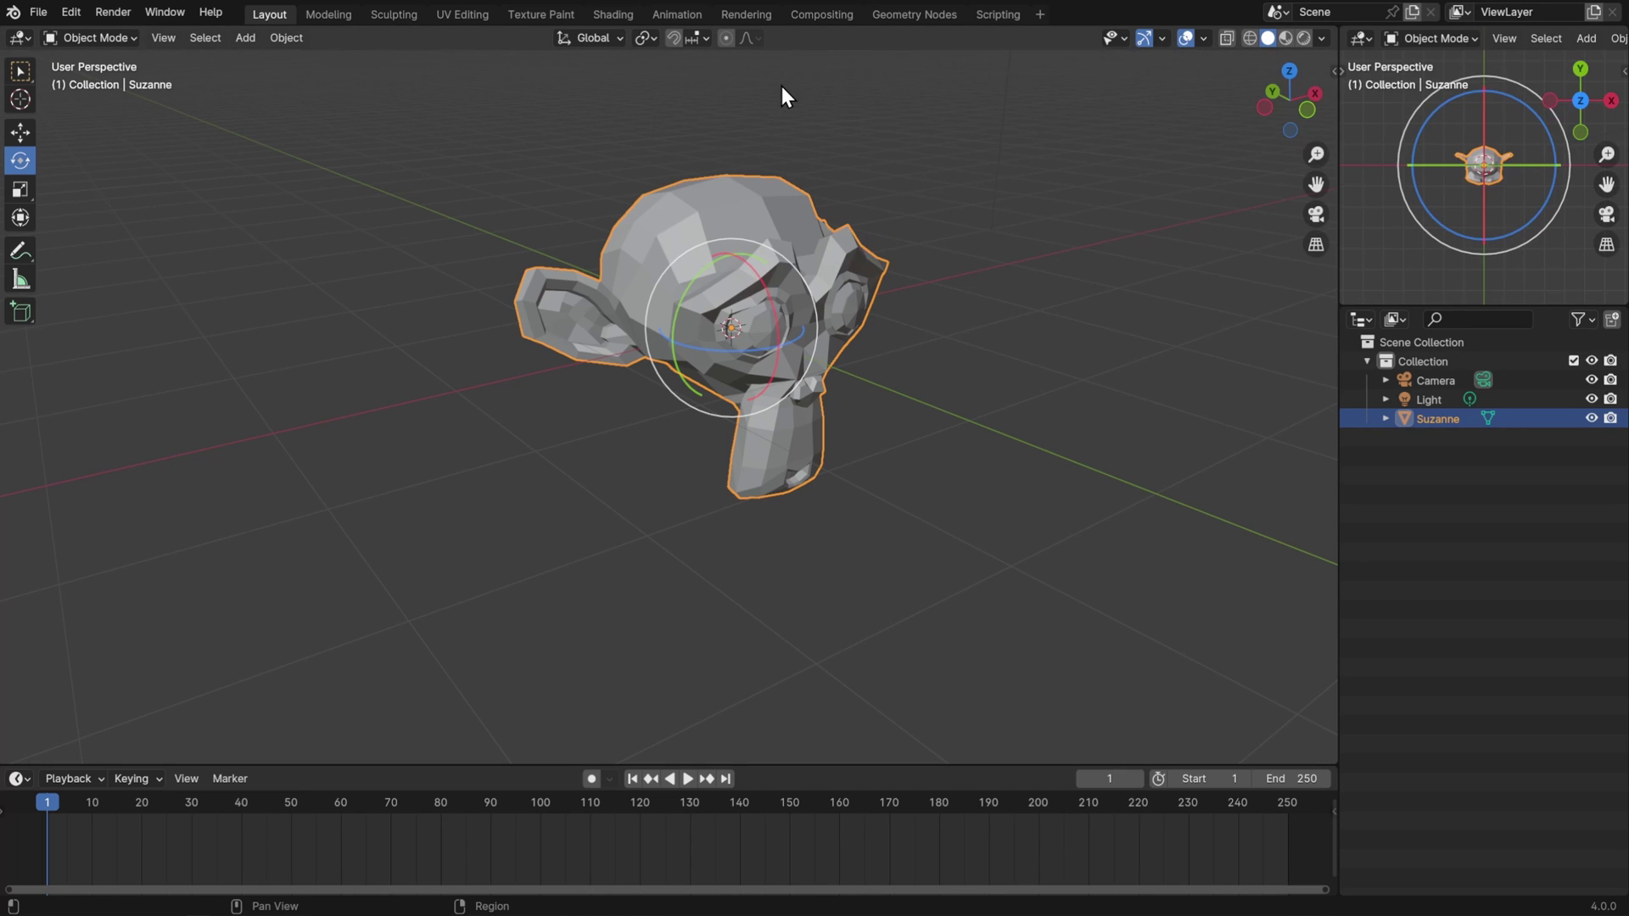
left_click(1363, 39)
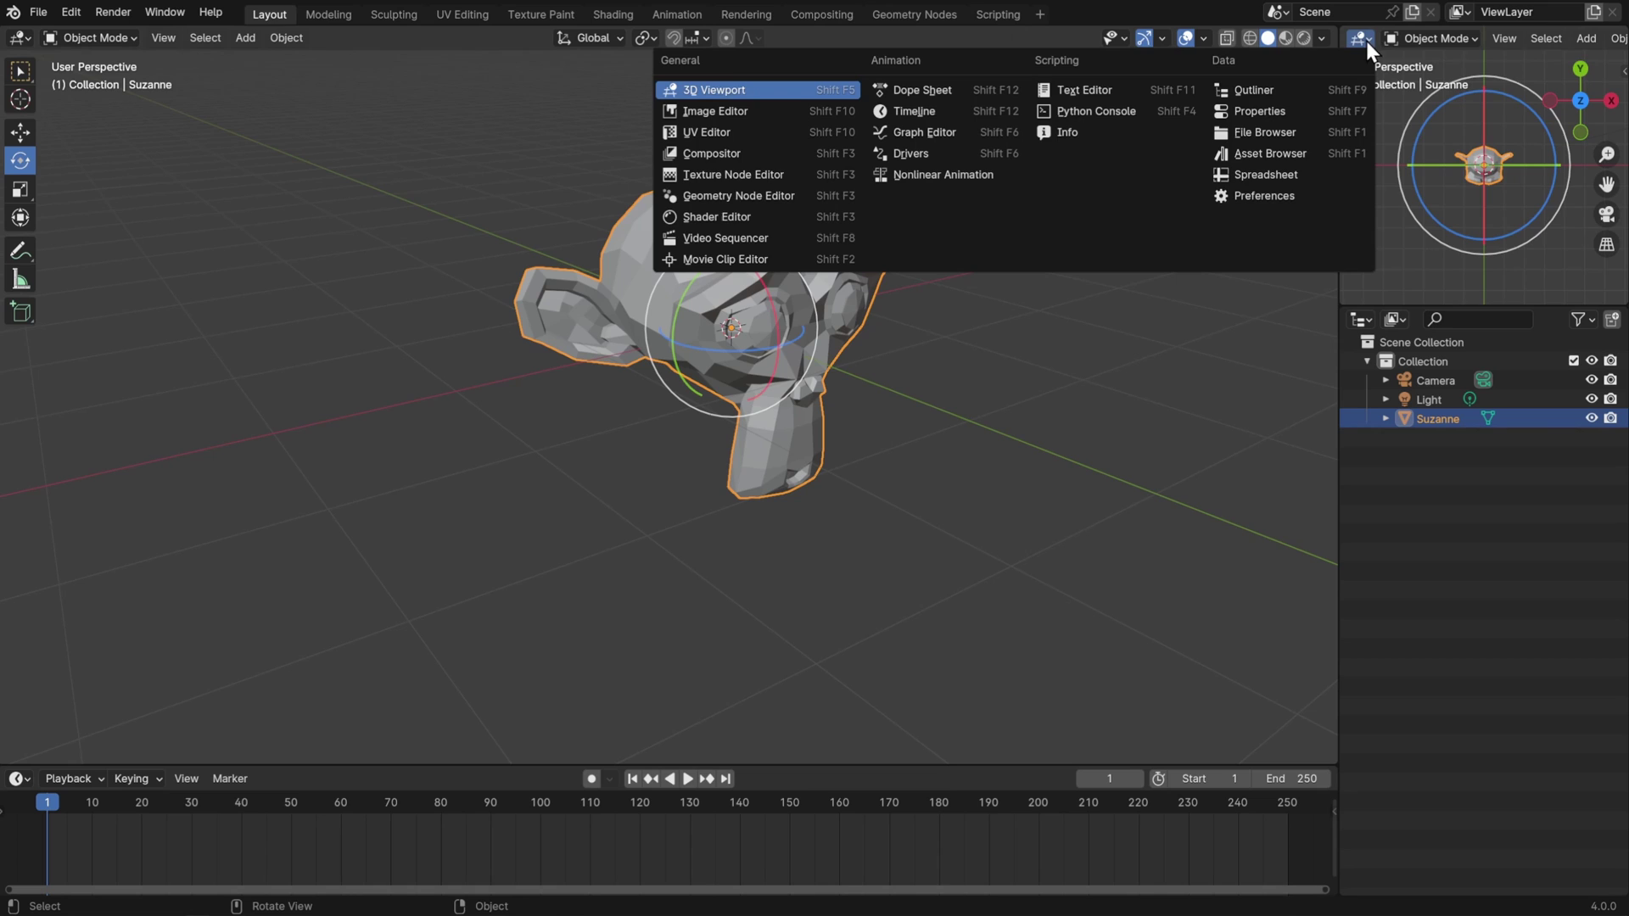
left_click(1328, 90)
left_click(1361, 319)
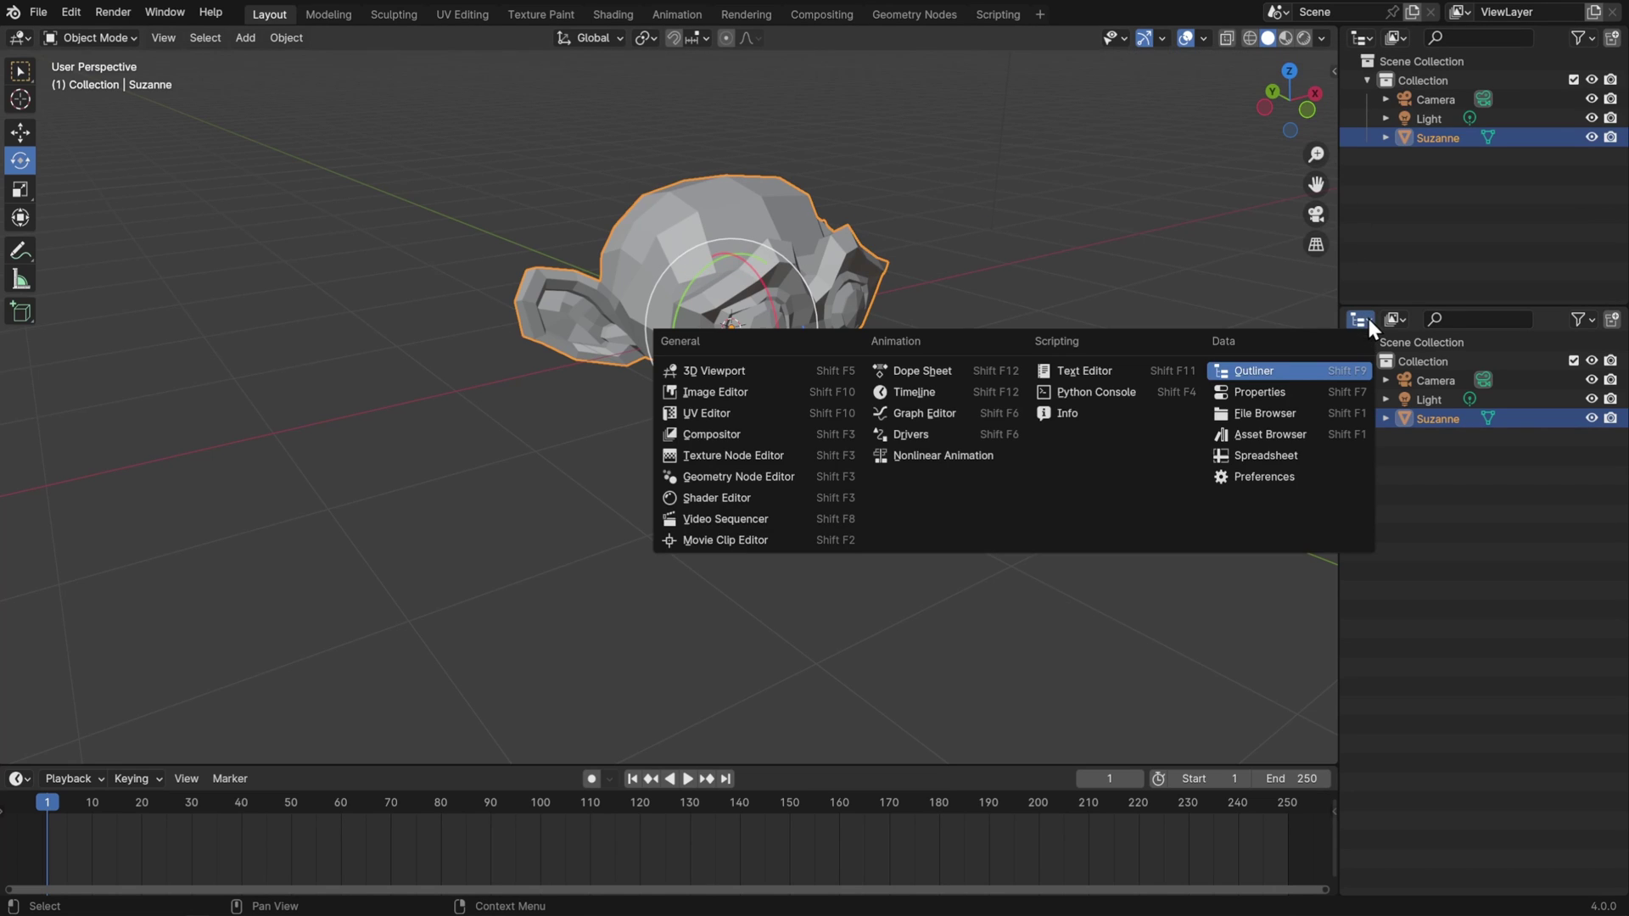
left_click(1328, 397)
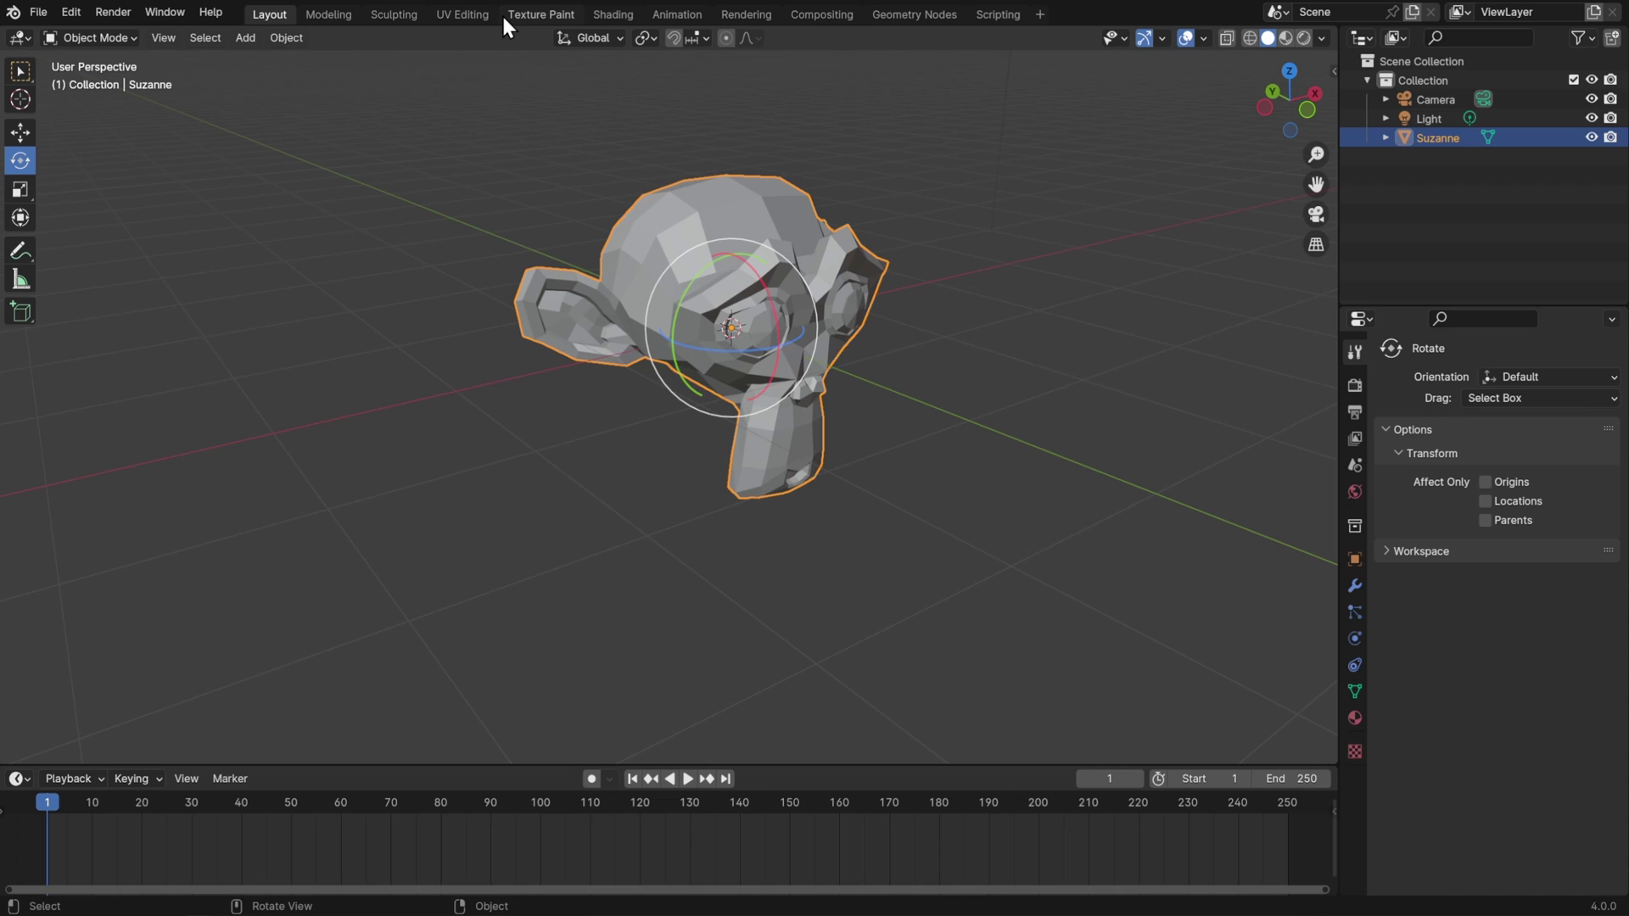
left_click(537, 13)
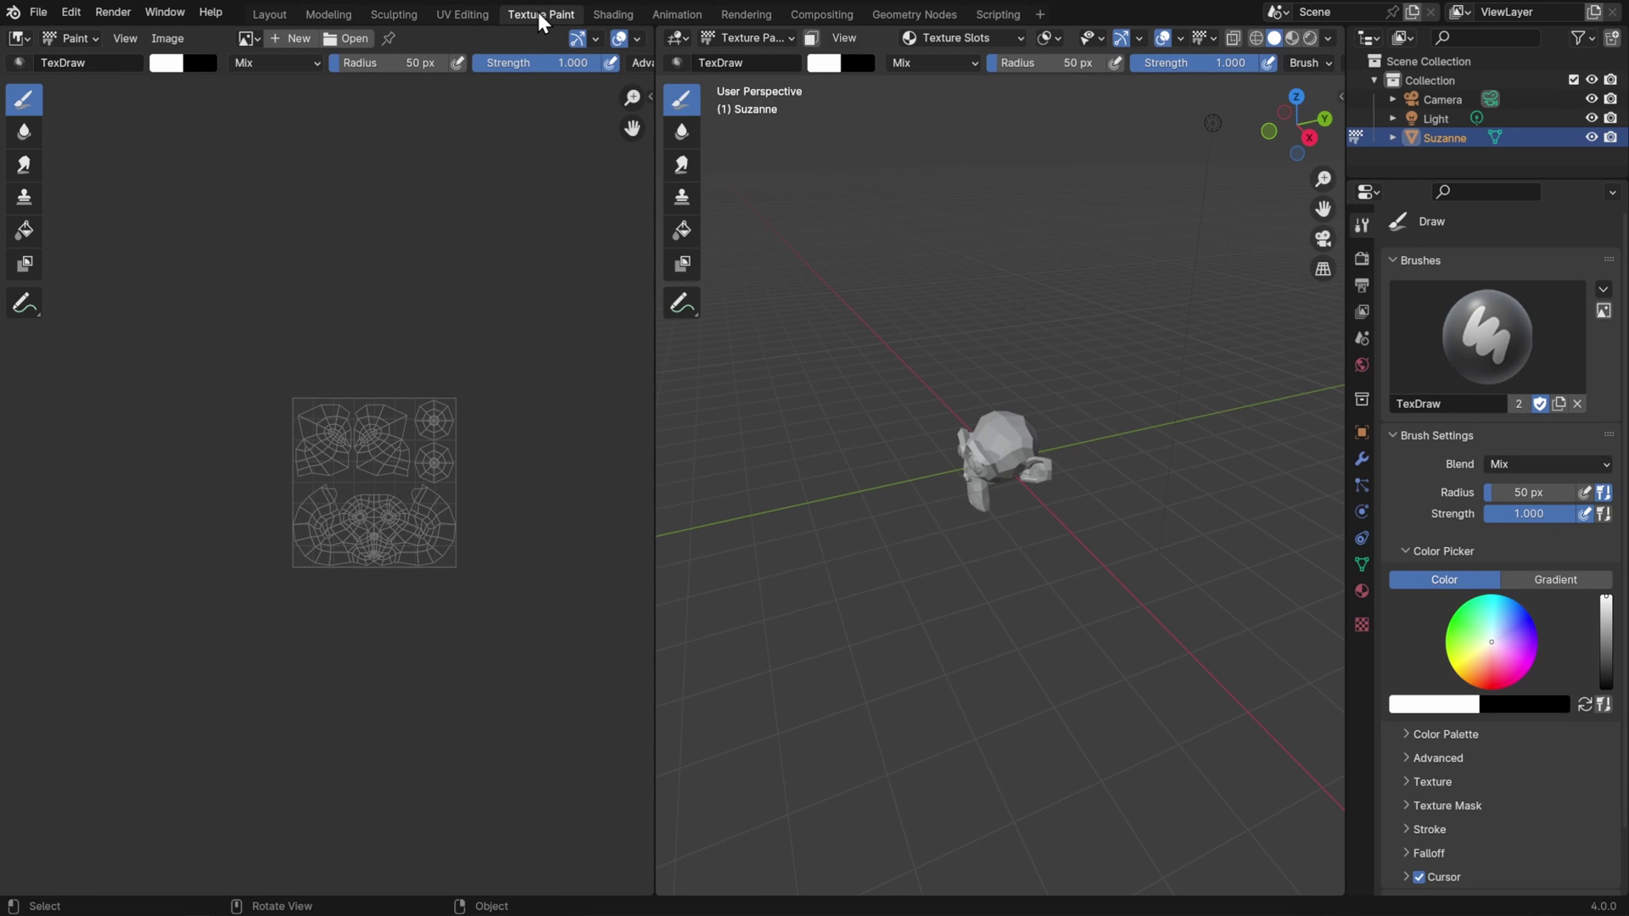
left_click(471, 14)
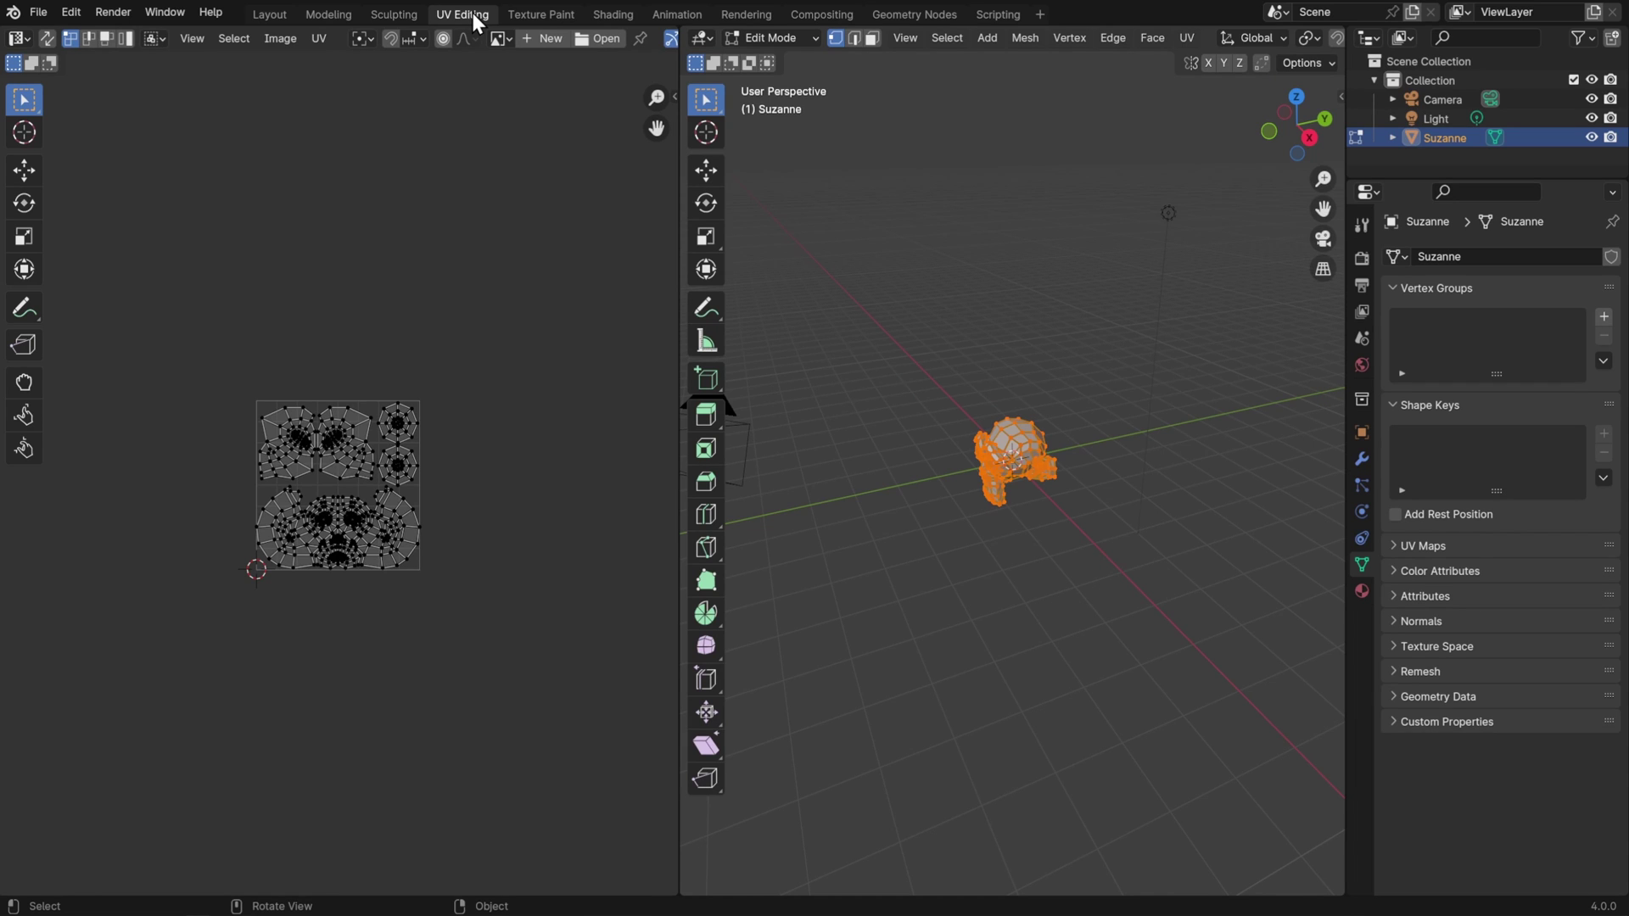
left_click(268, 15)
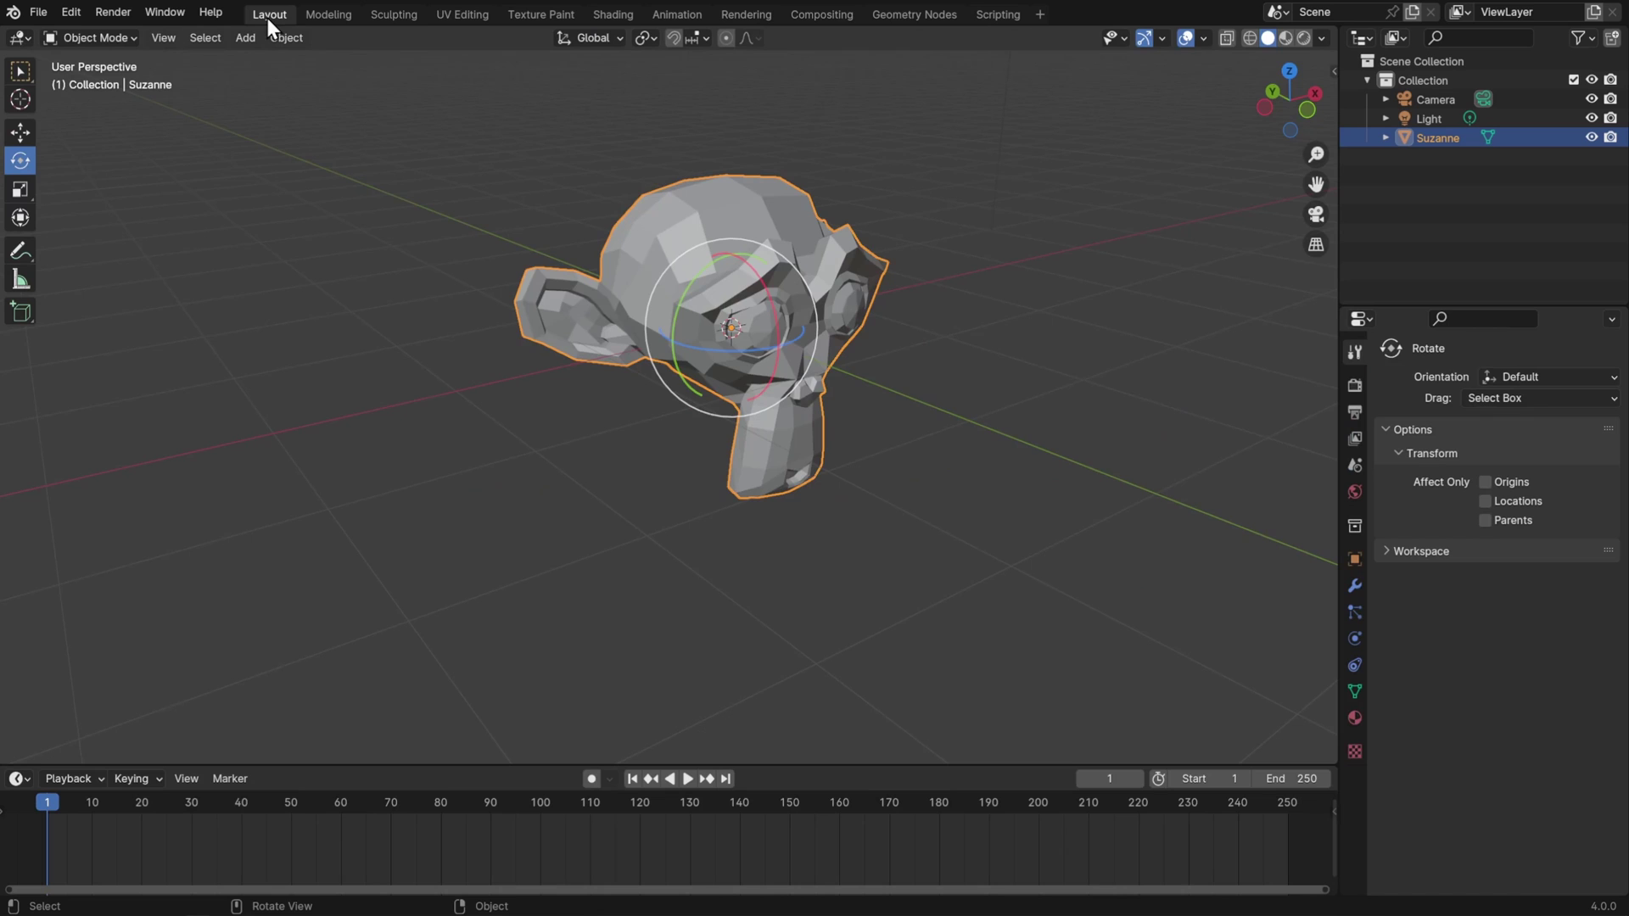
middle_click_drag(983, 348, 853, 343)
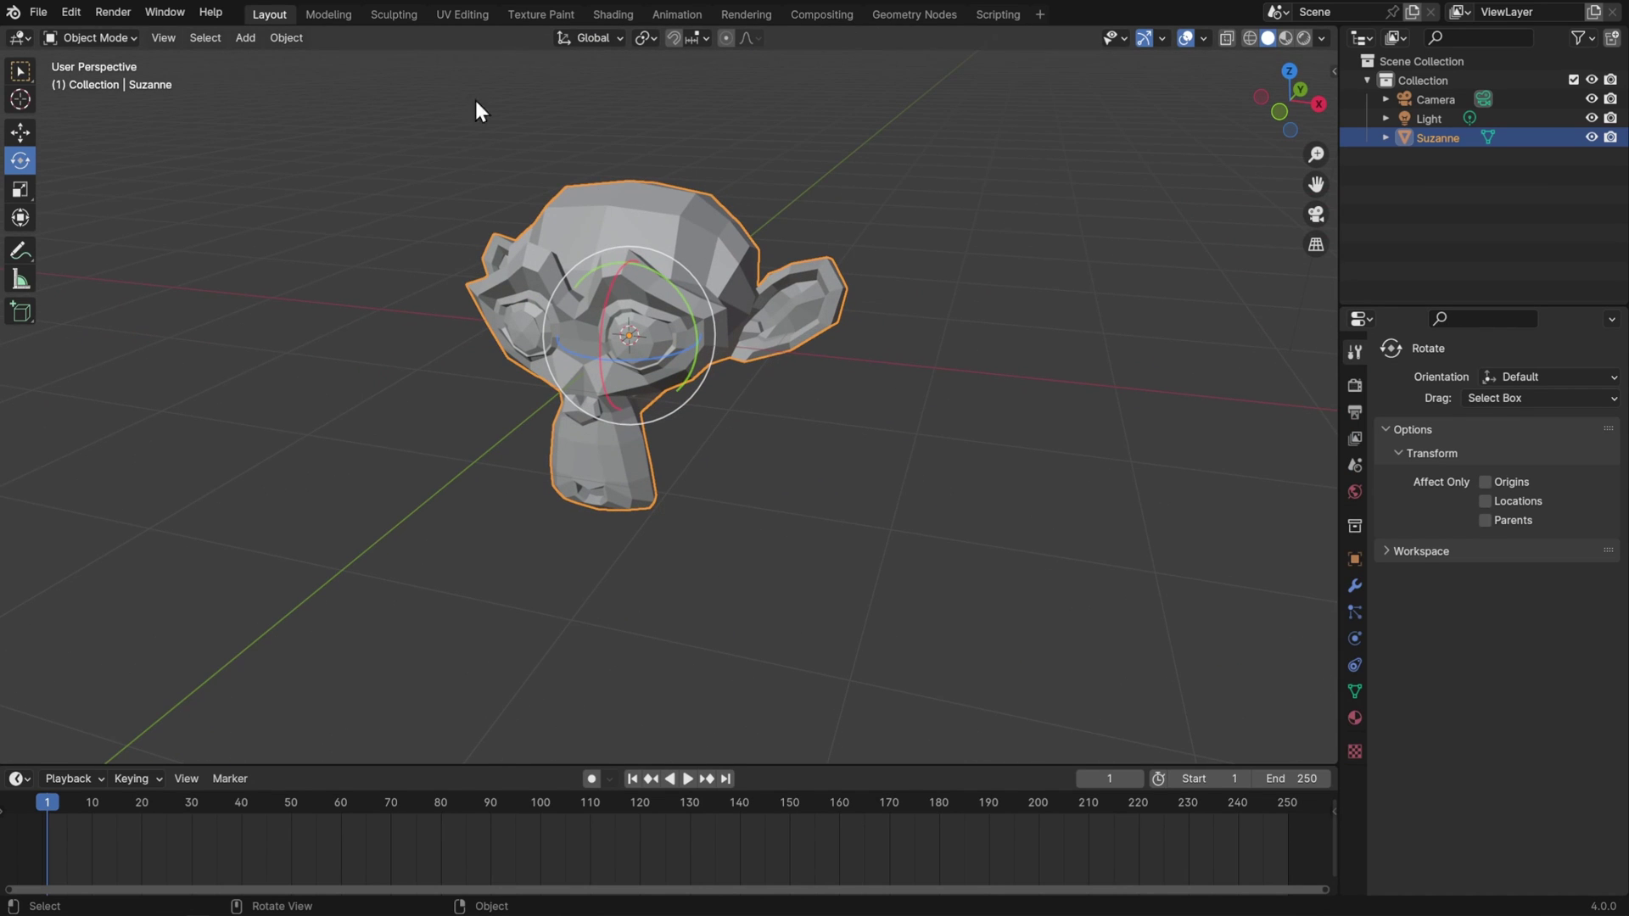
left_click(343, 15)
middle_click_drag(592, 399, 634, 376)
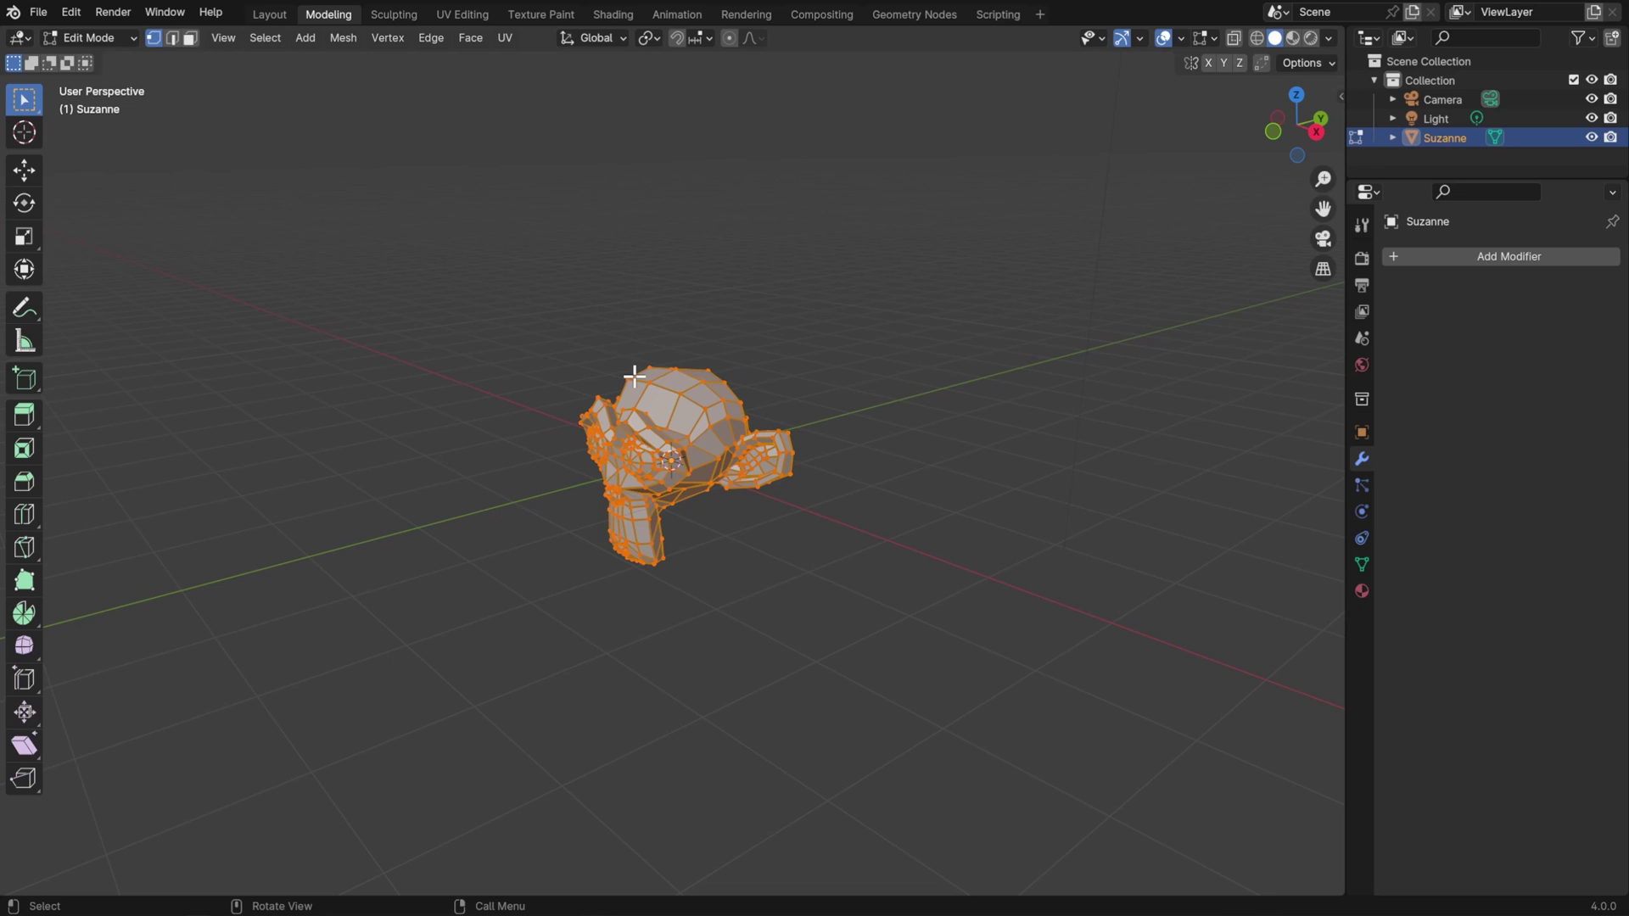
left_click(1361, 226)
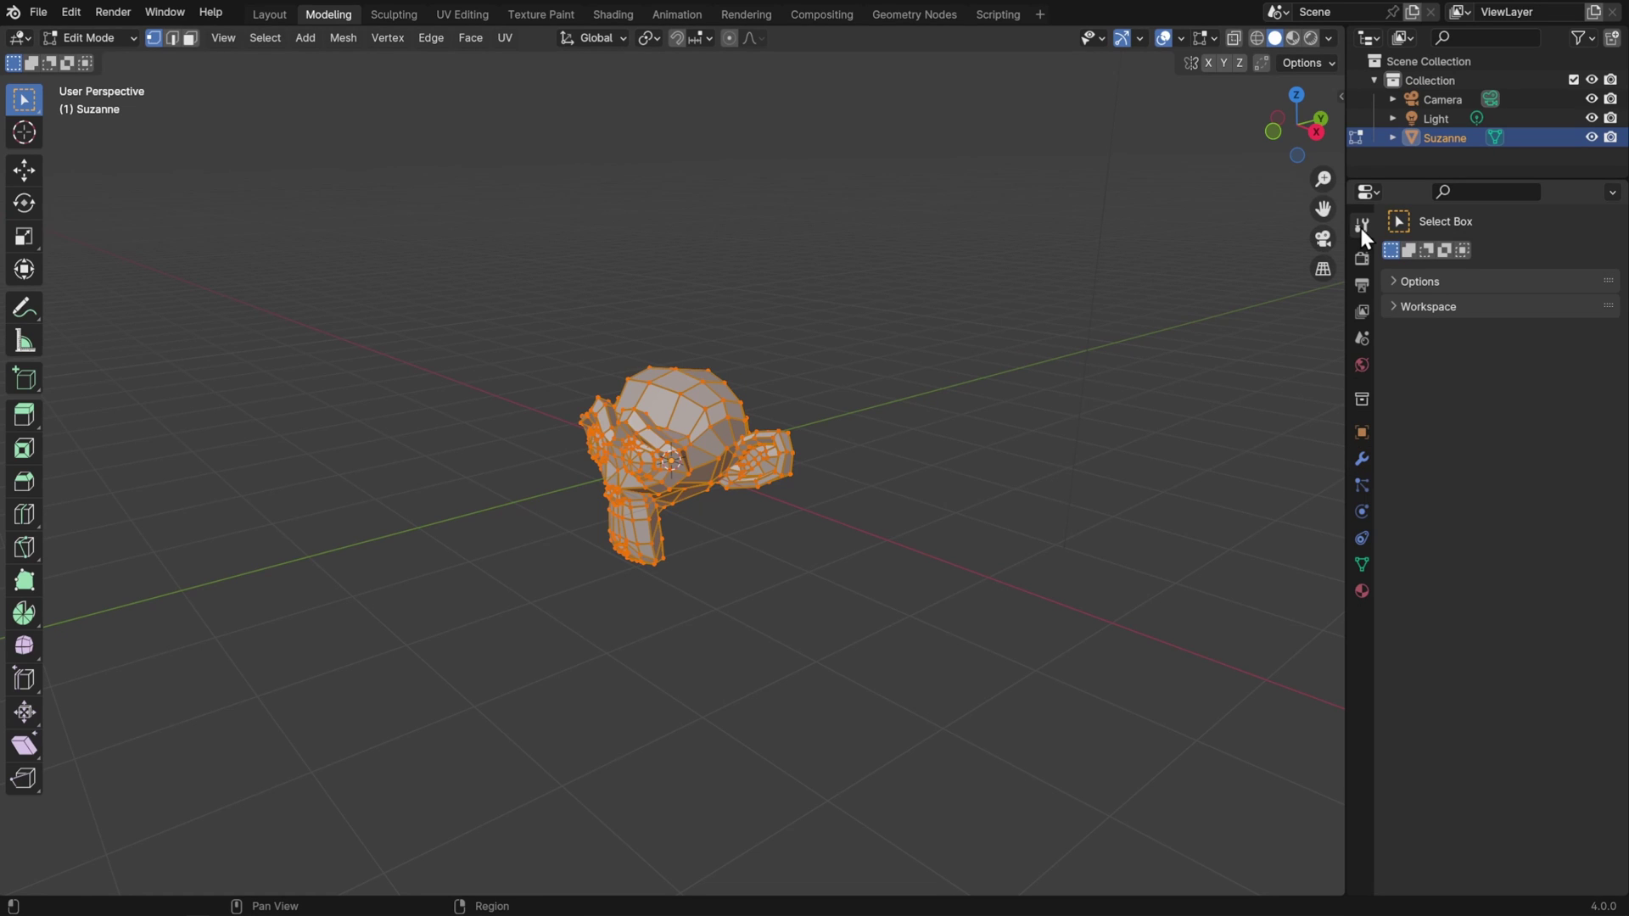
left_click(1423, 307)
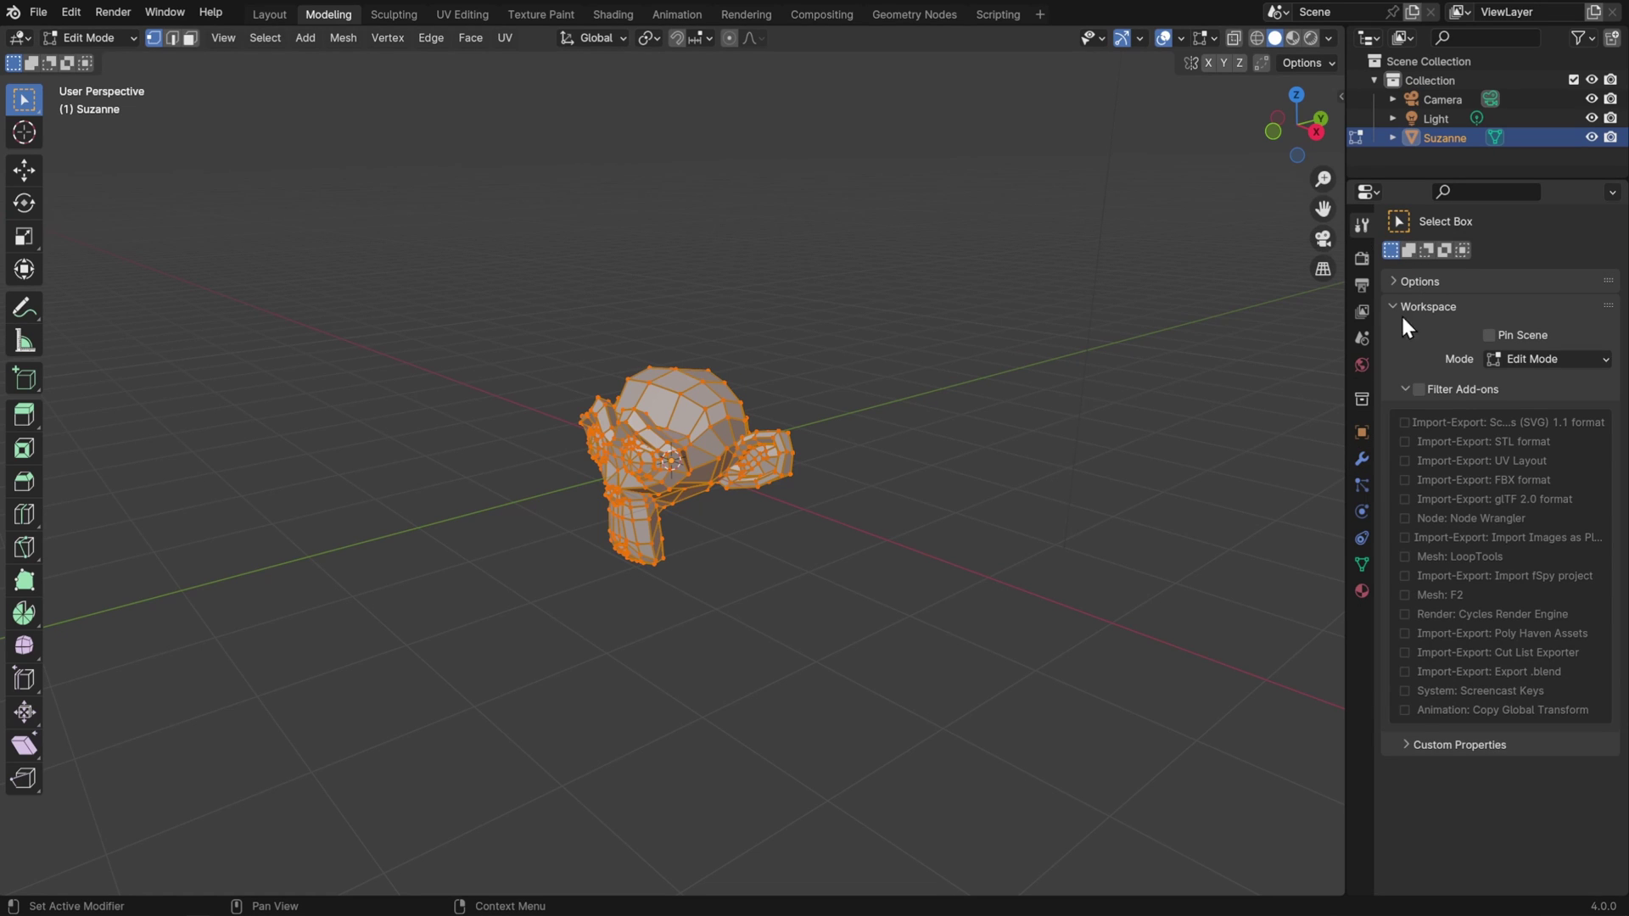
left_click(1537, 359)
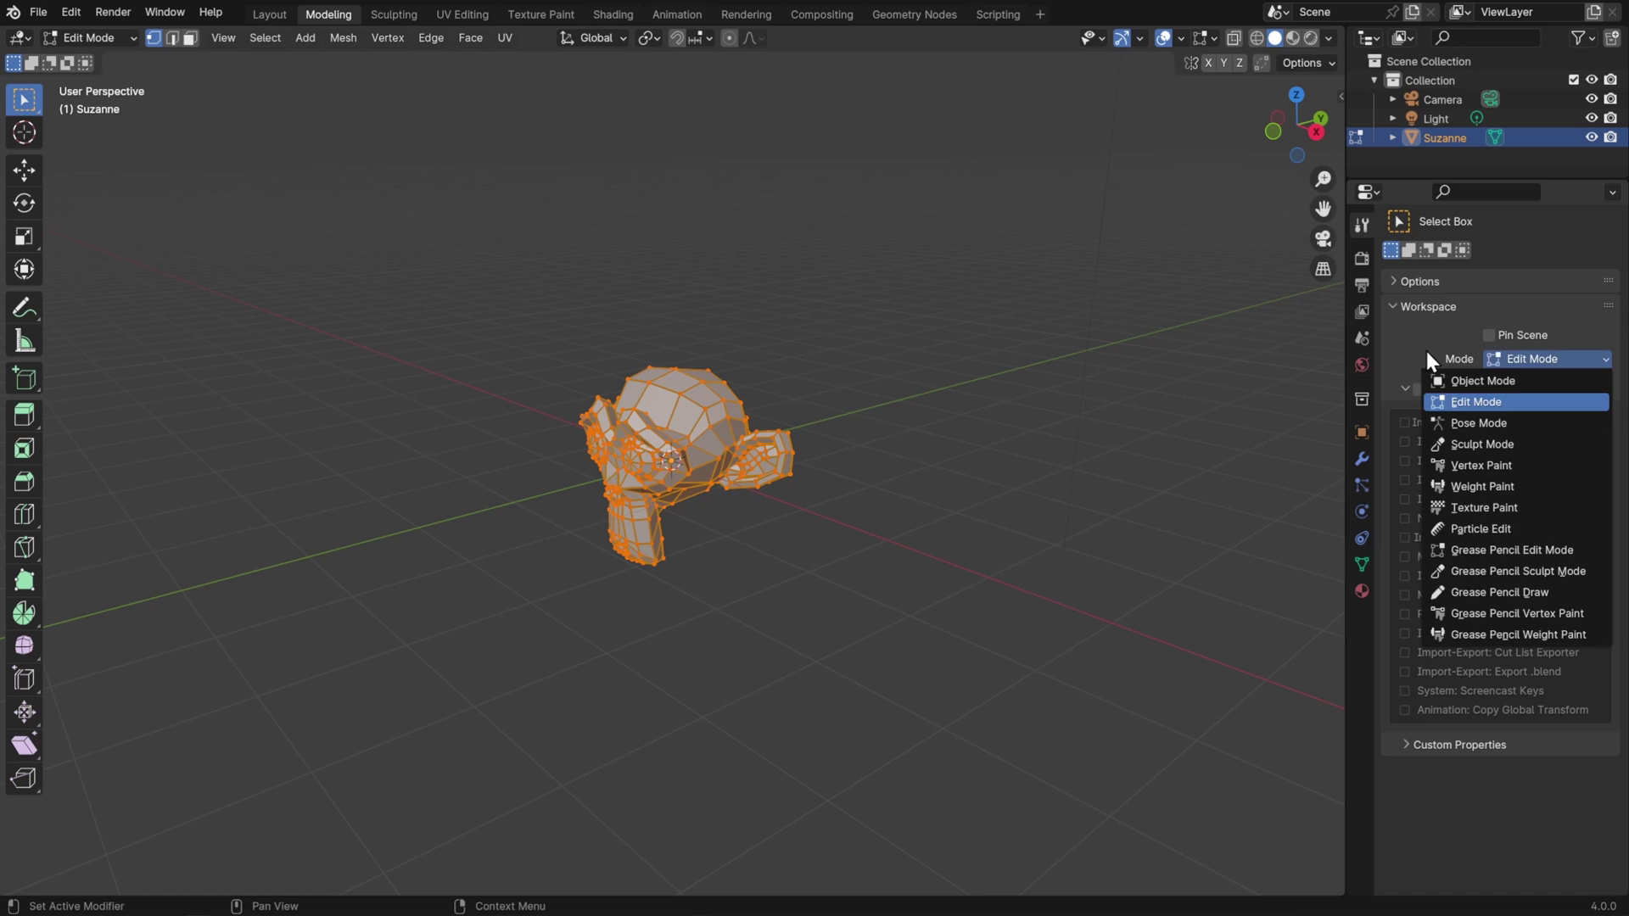
left_click(270, 15)
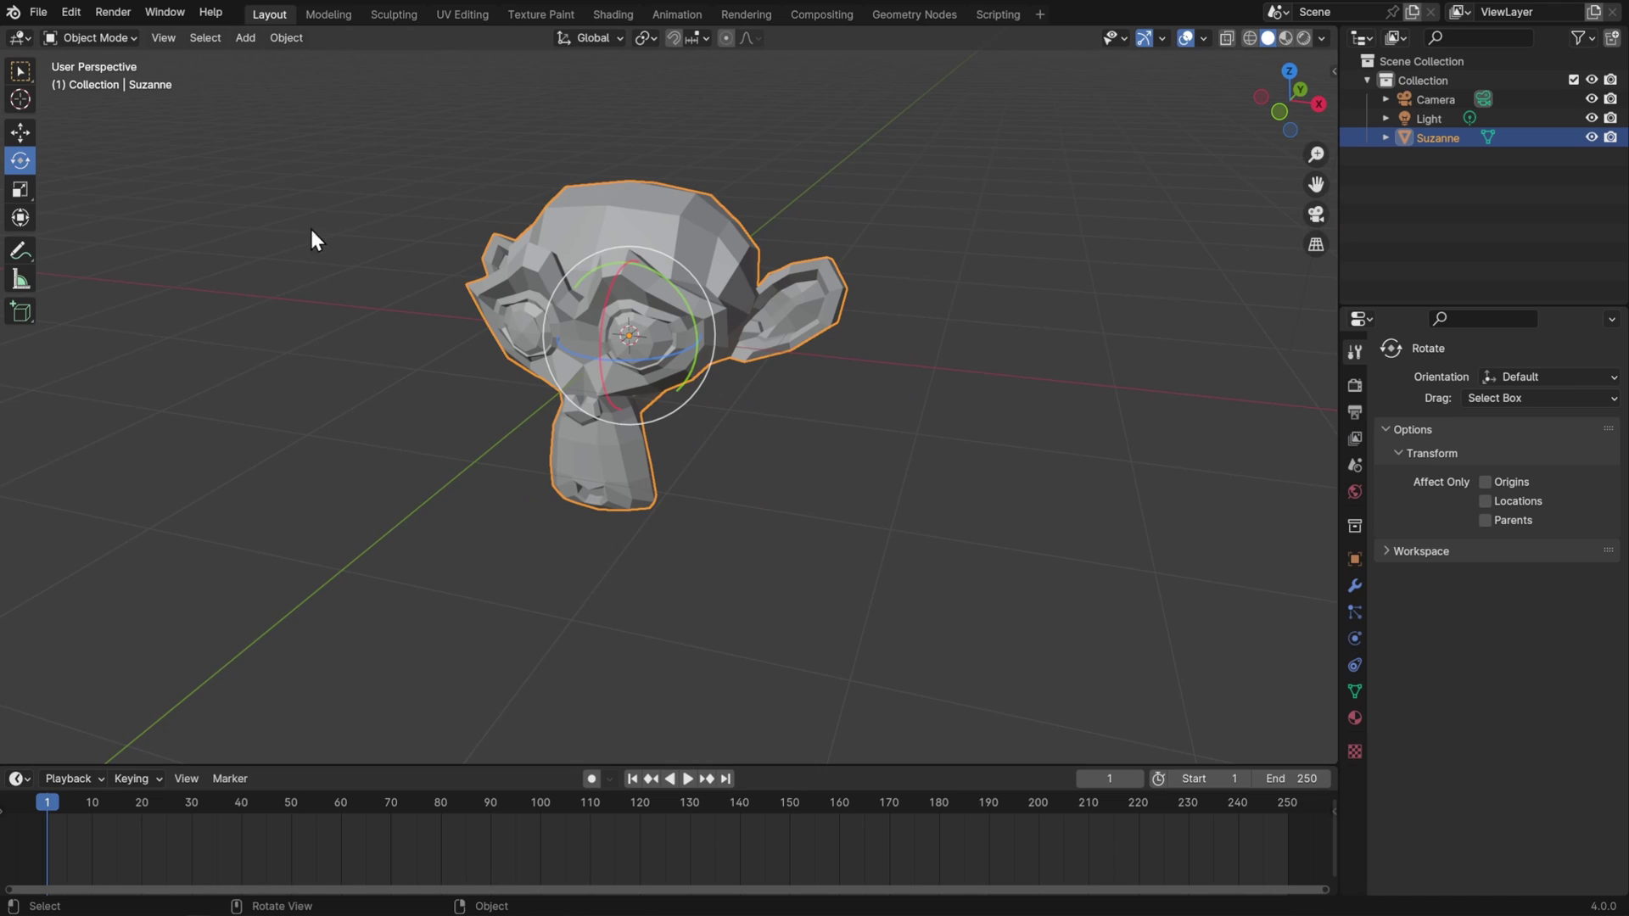
Step: Start a new General template file without saving Suzanne, and drag the timeline taller
left_click(39, 11)
mouse_move(44, 34)
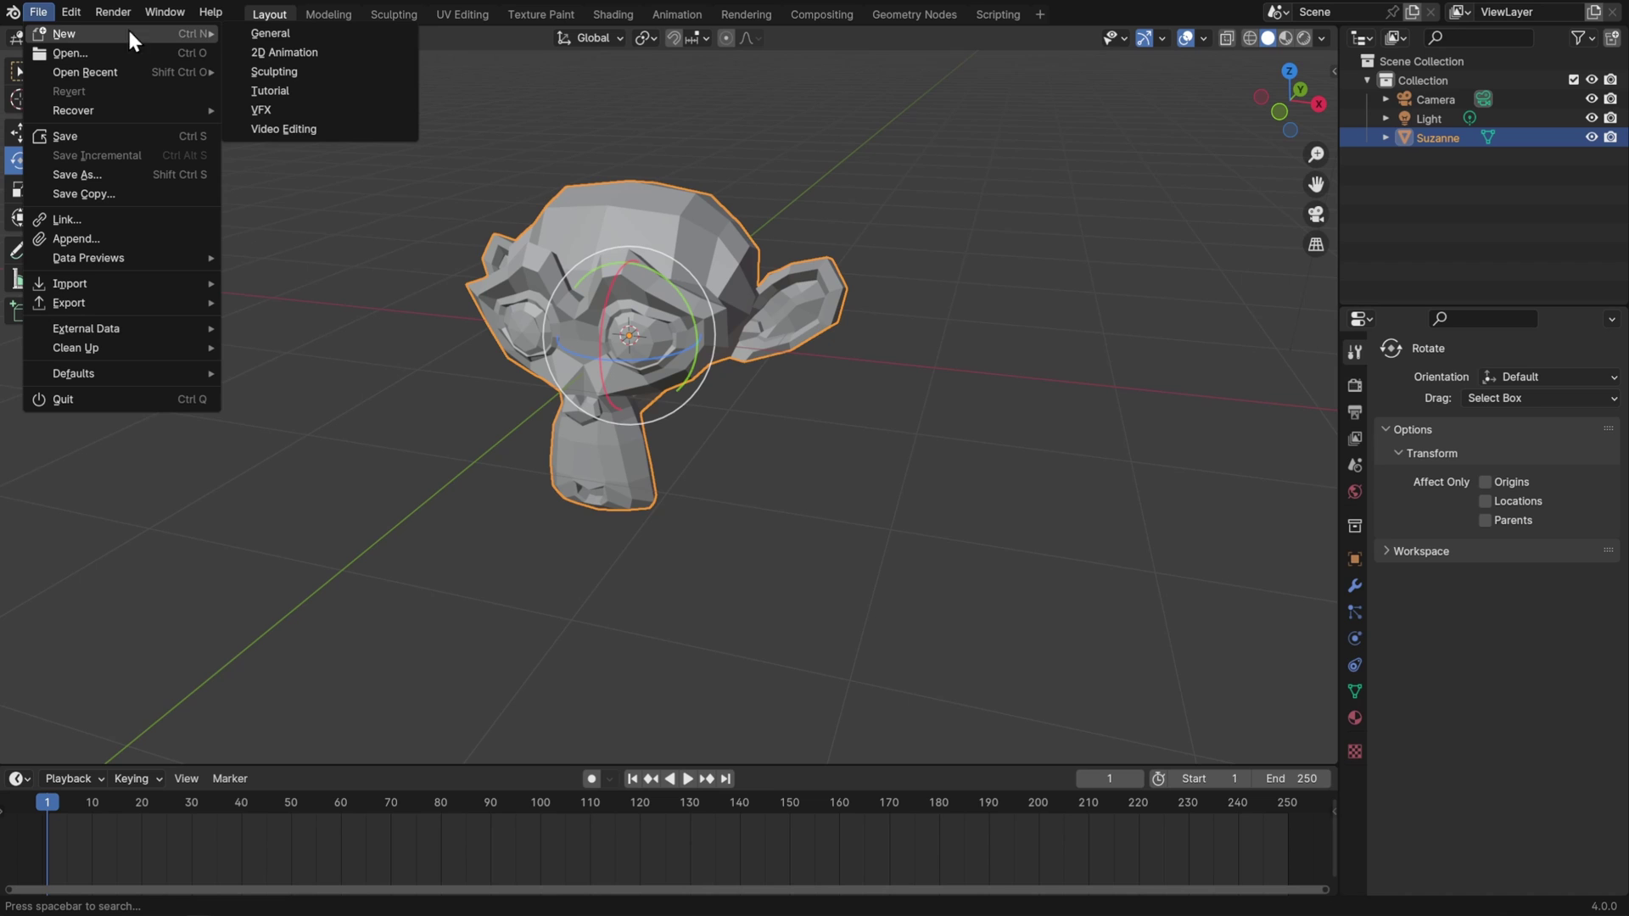
left_click(263, 95)
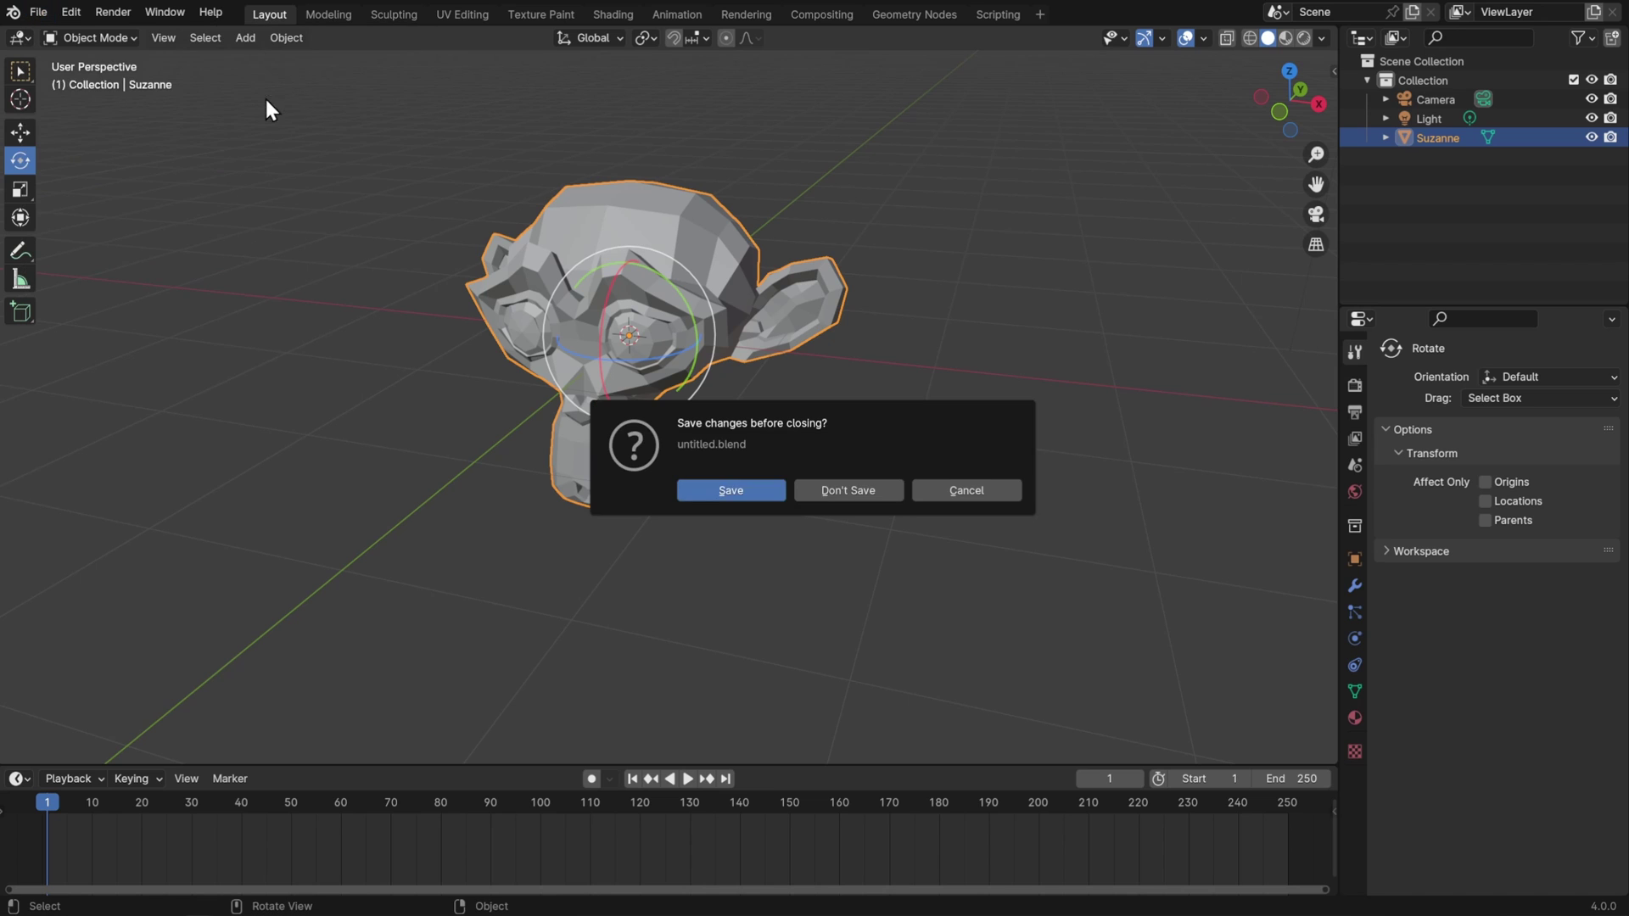
left_click(889, 487)
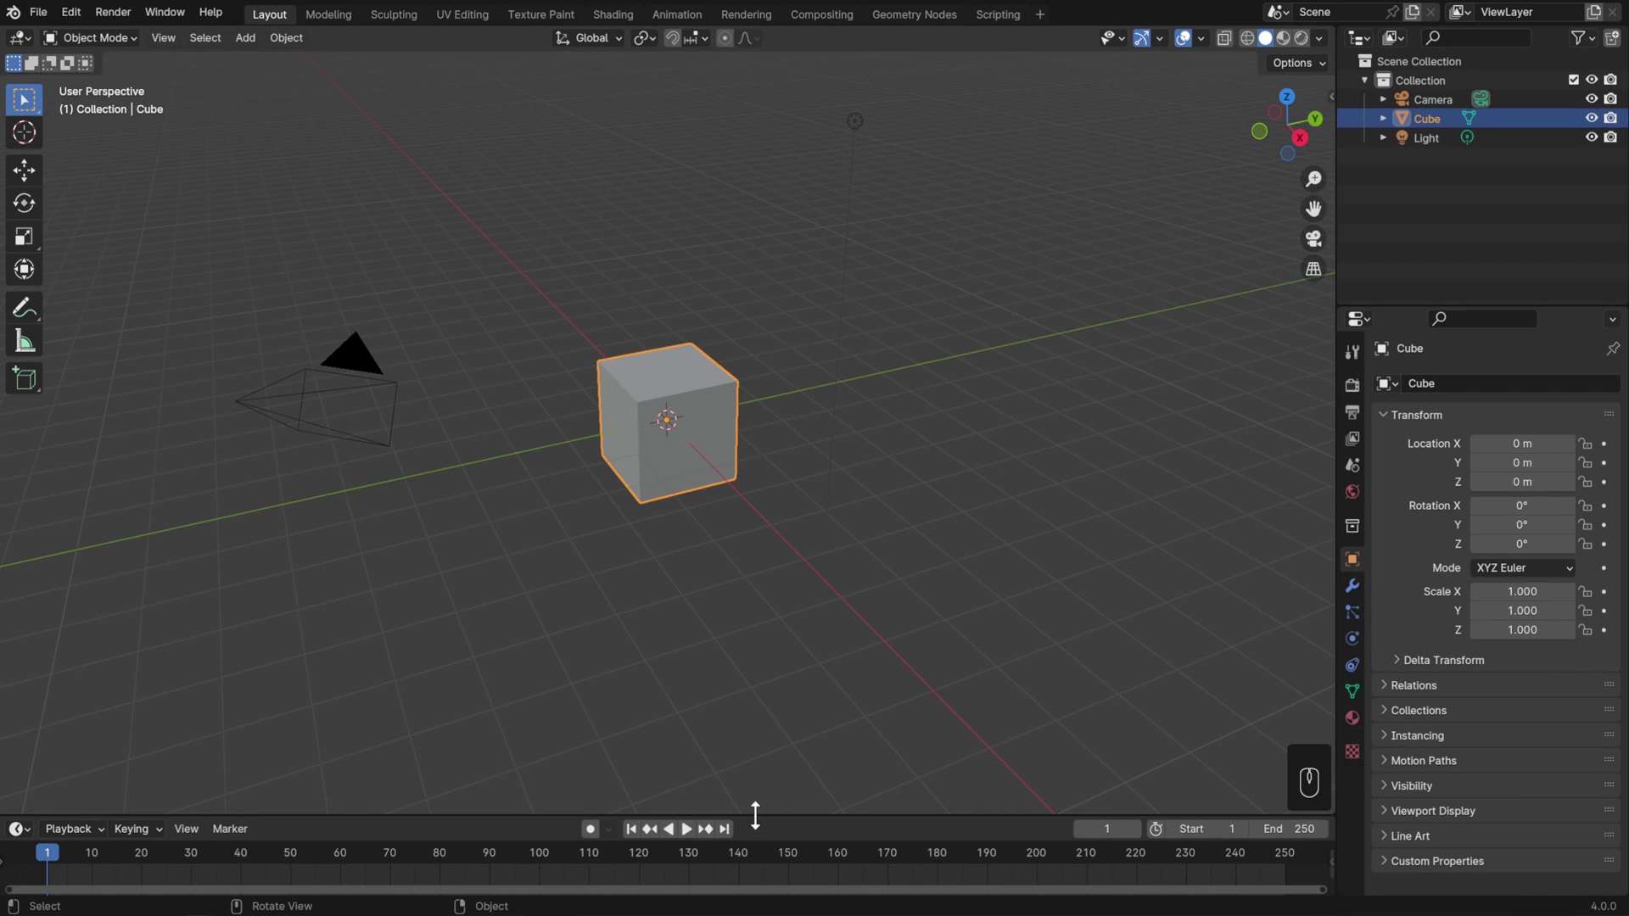
left_click_drag(755, 815, 753, 746)
Step: Load and confirm Blender's factory settings from File > Defaults, restoring the default cube Layout
left_click(37, 13)
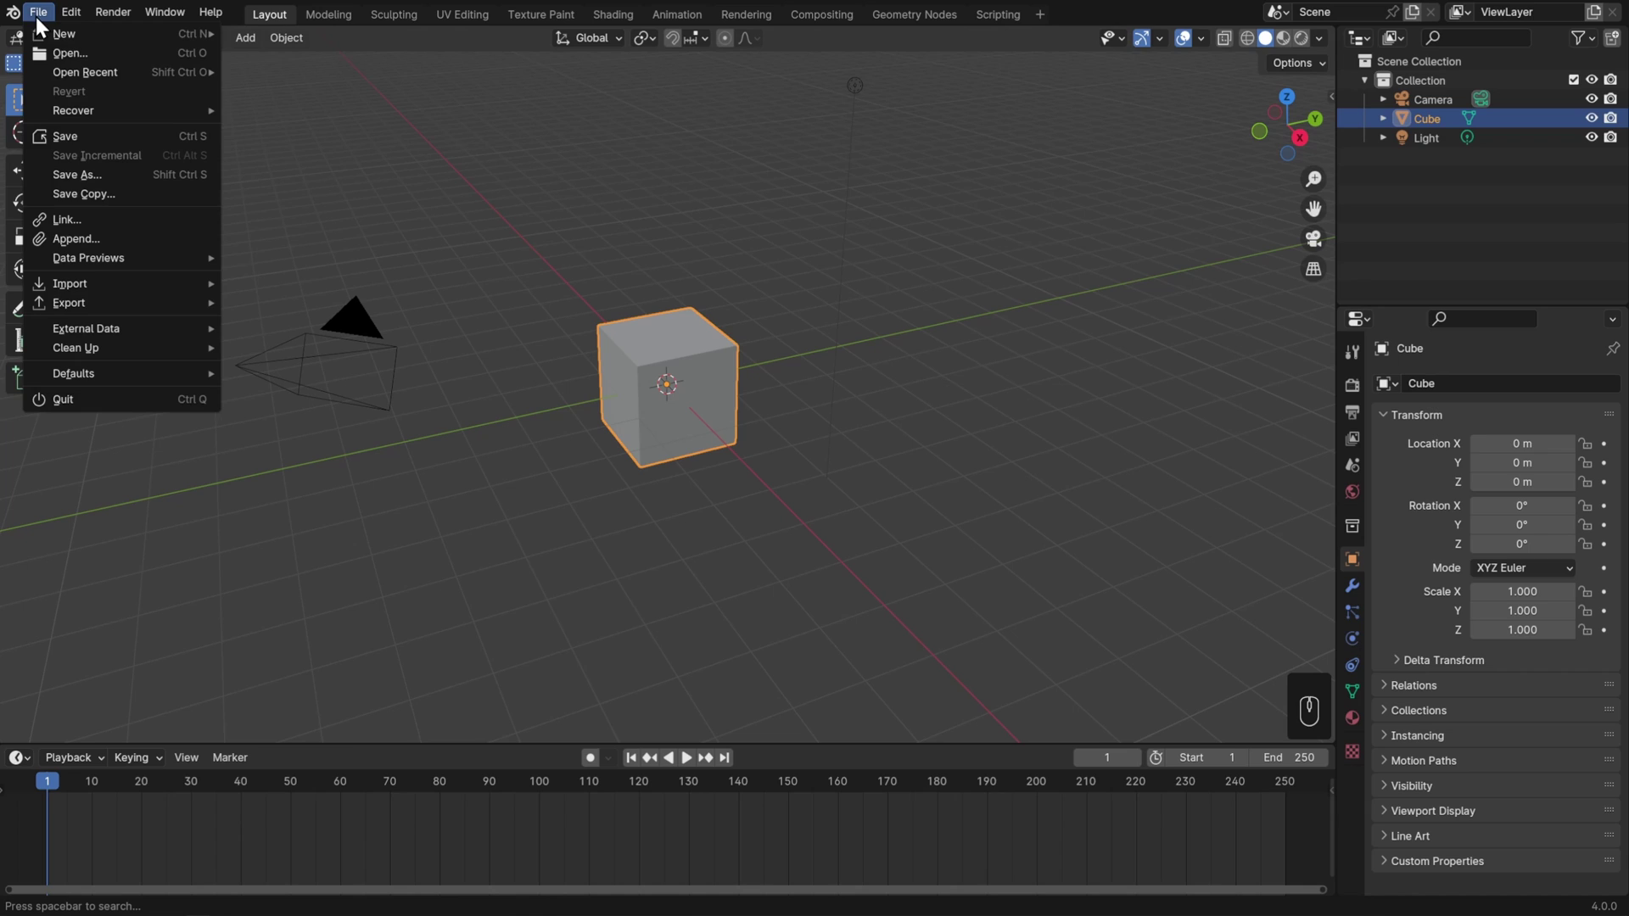
mouse_move(72, 376)
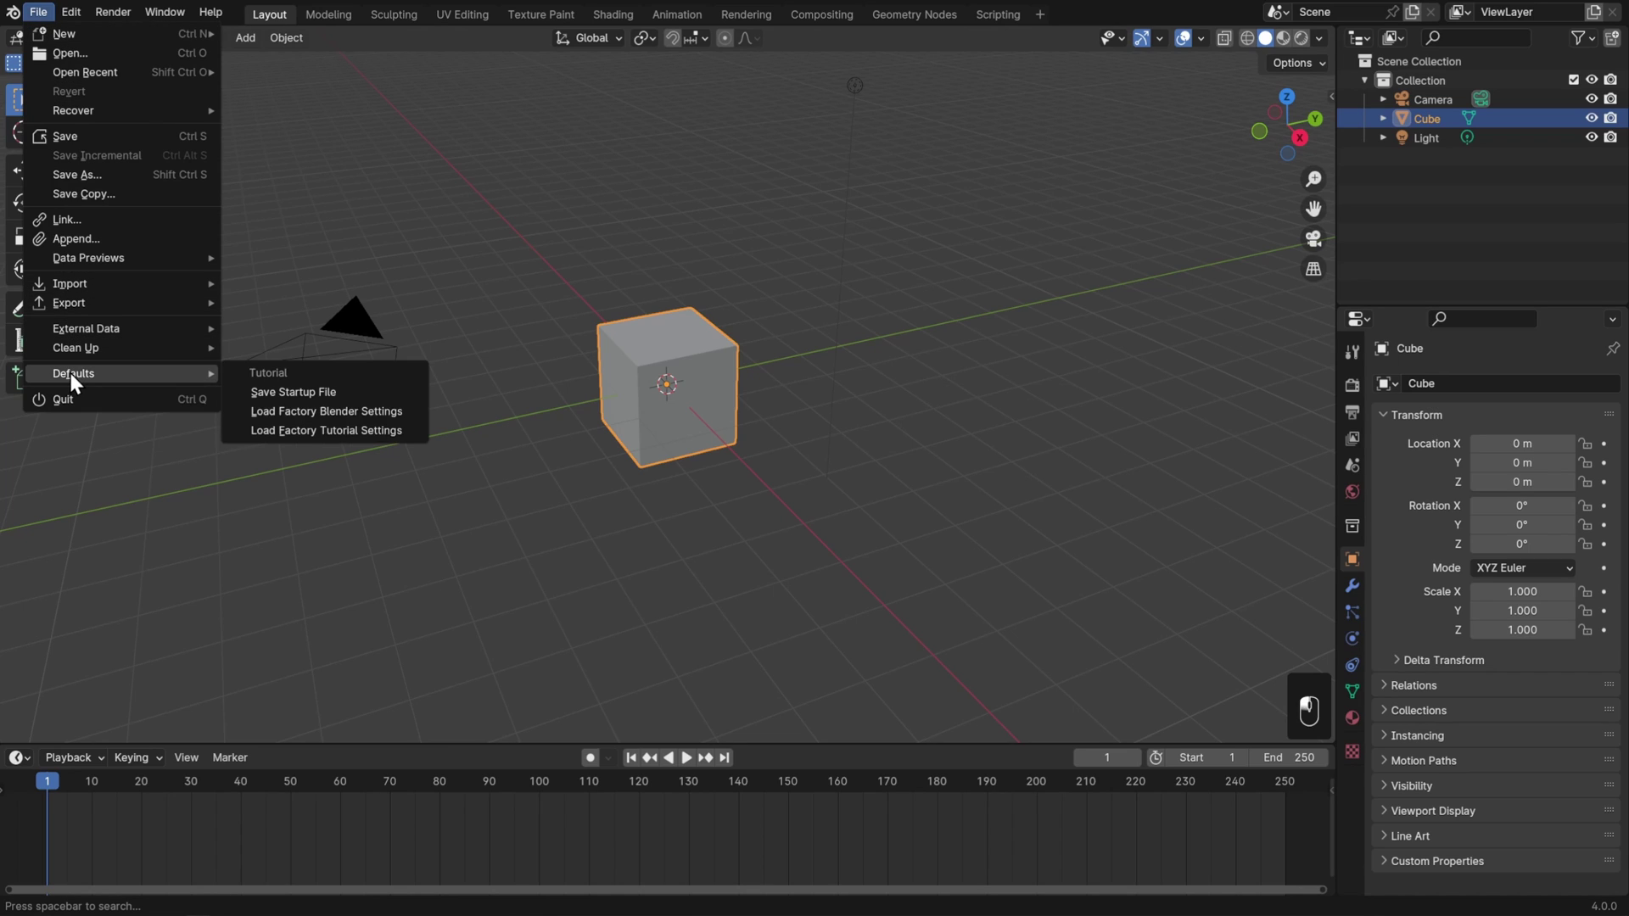
left_click(411, 412)
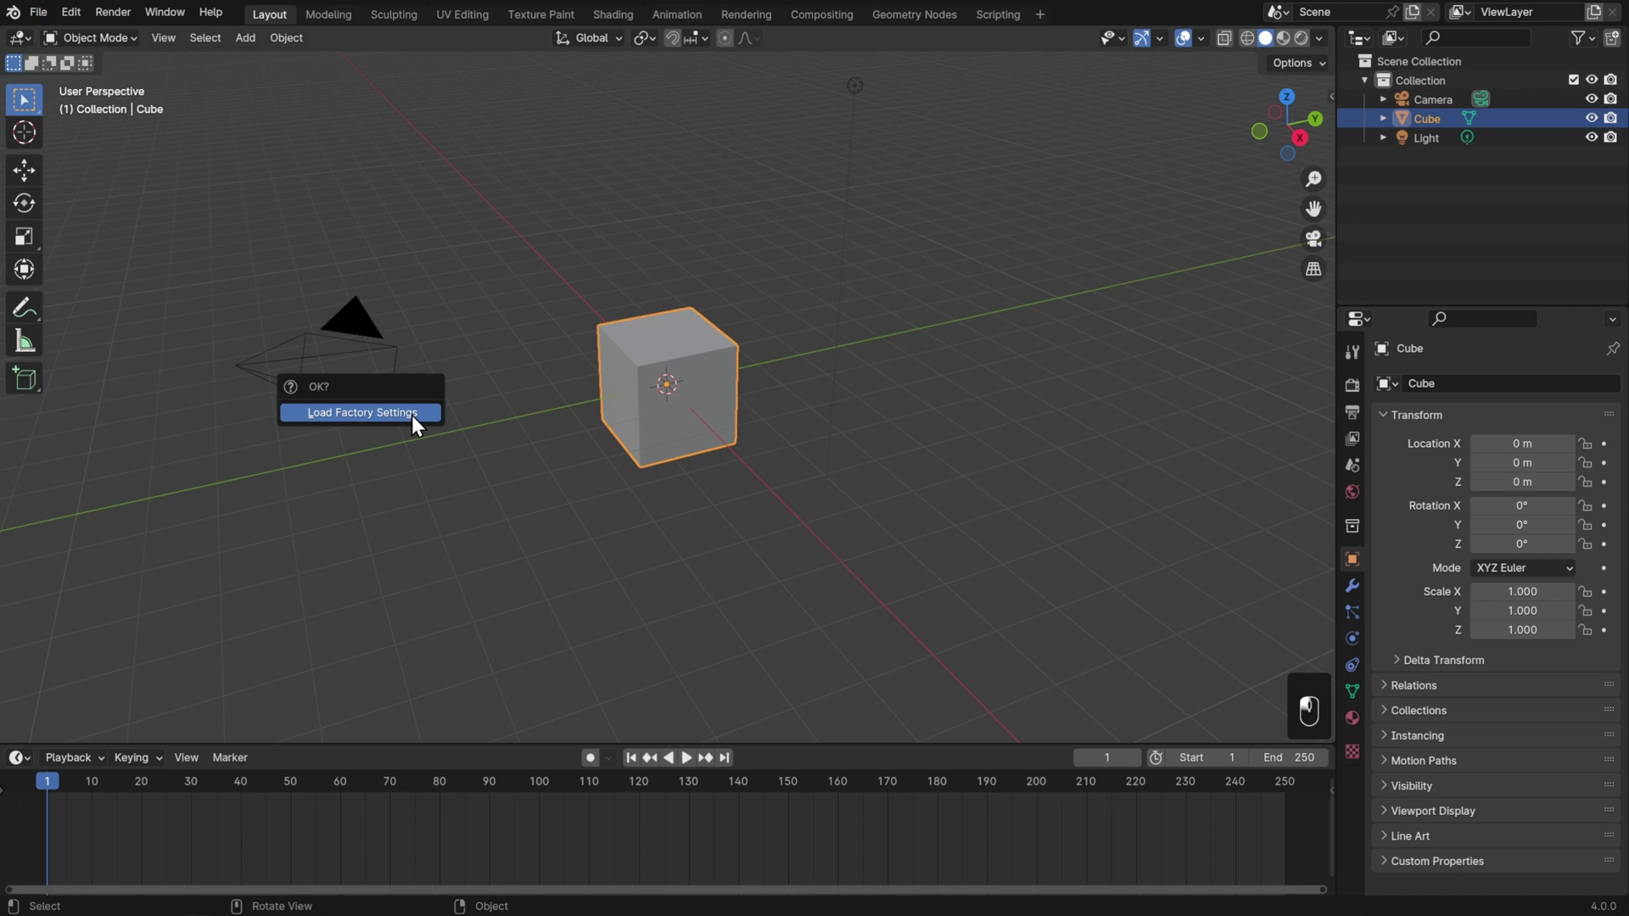
left_click(411, 413)
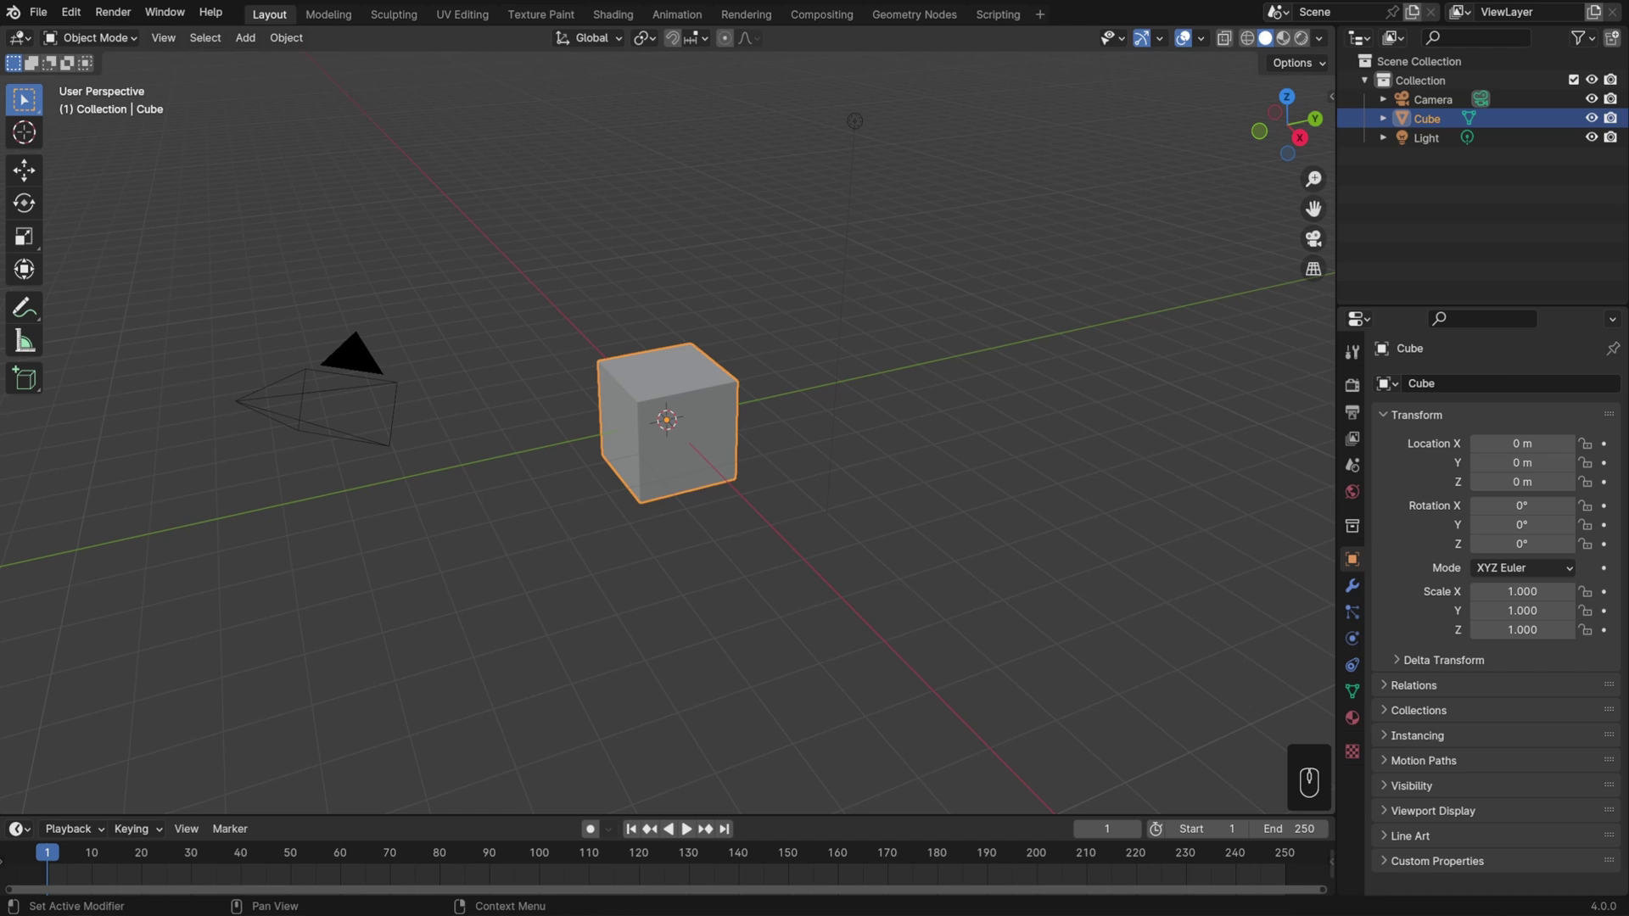